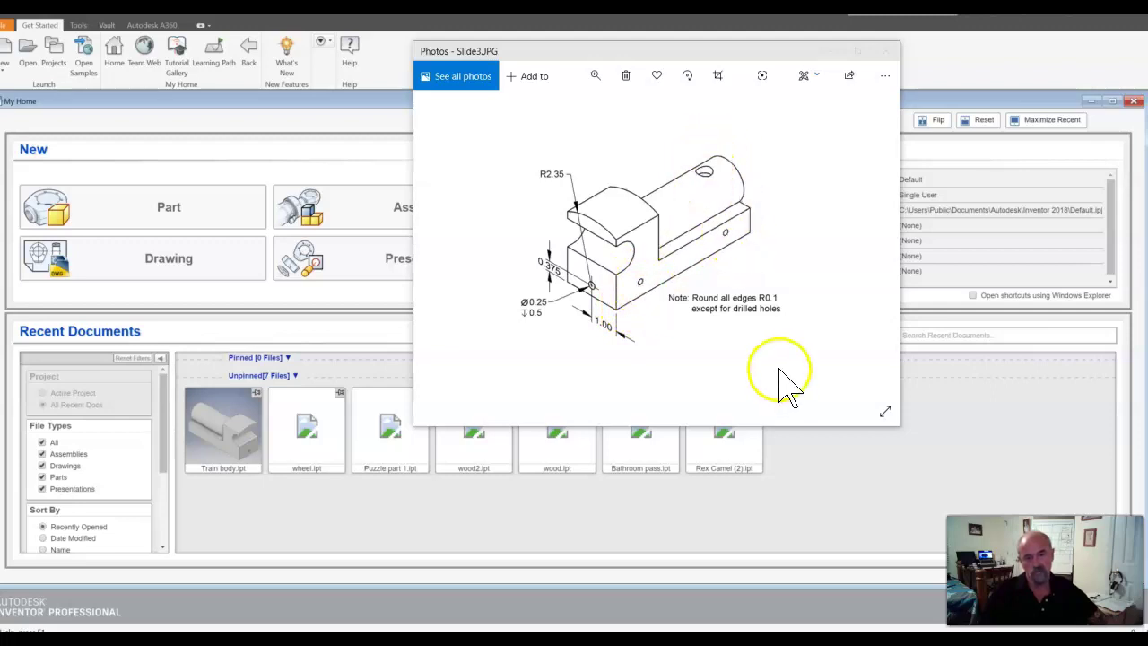
# - Examine the Train Body and Stack drawings in Slide2.JPG, Slide3.JPG and Slide4.JPG, ending on Slide2, and minimize the image viewer
pyautogui.click(877, 254)
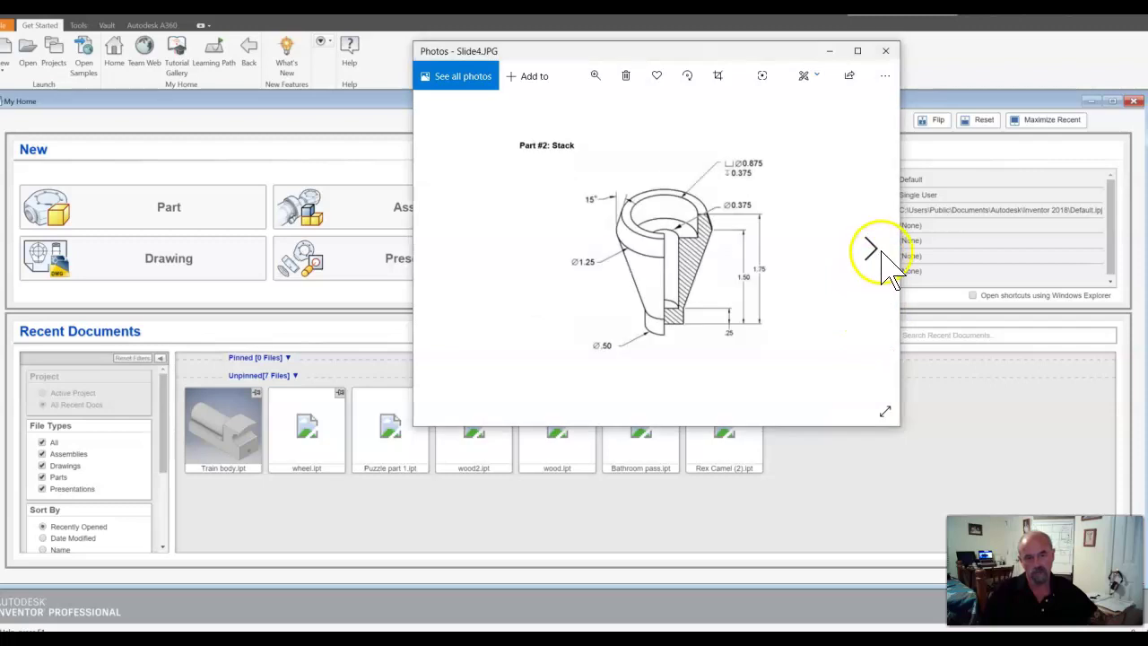
pyautogui.click(436, 244)
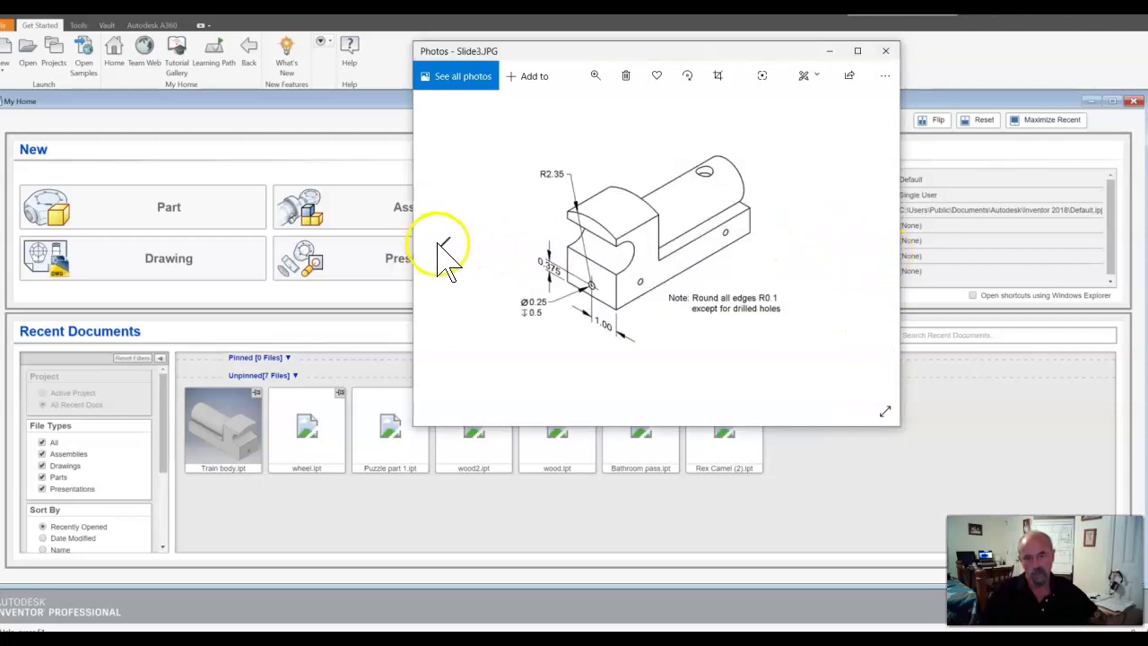
pyautogui.click(440, 246)
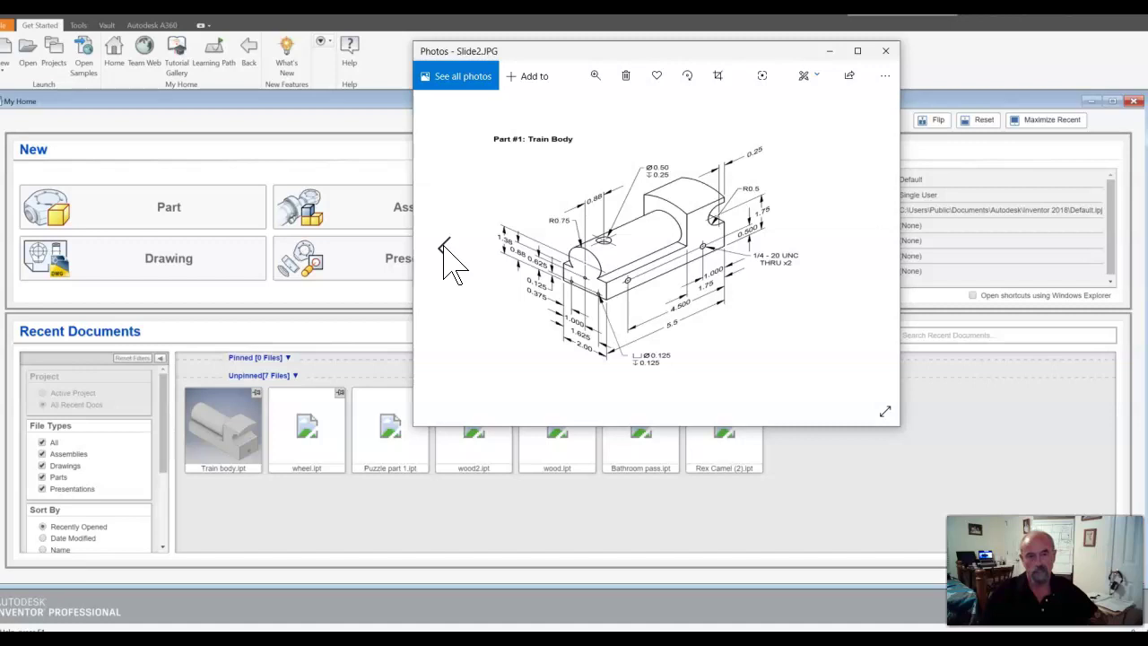
pyautogui.click(877, 254)
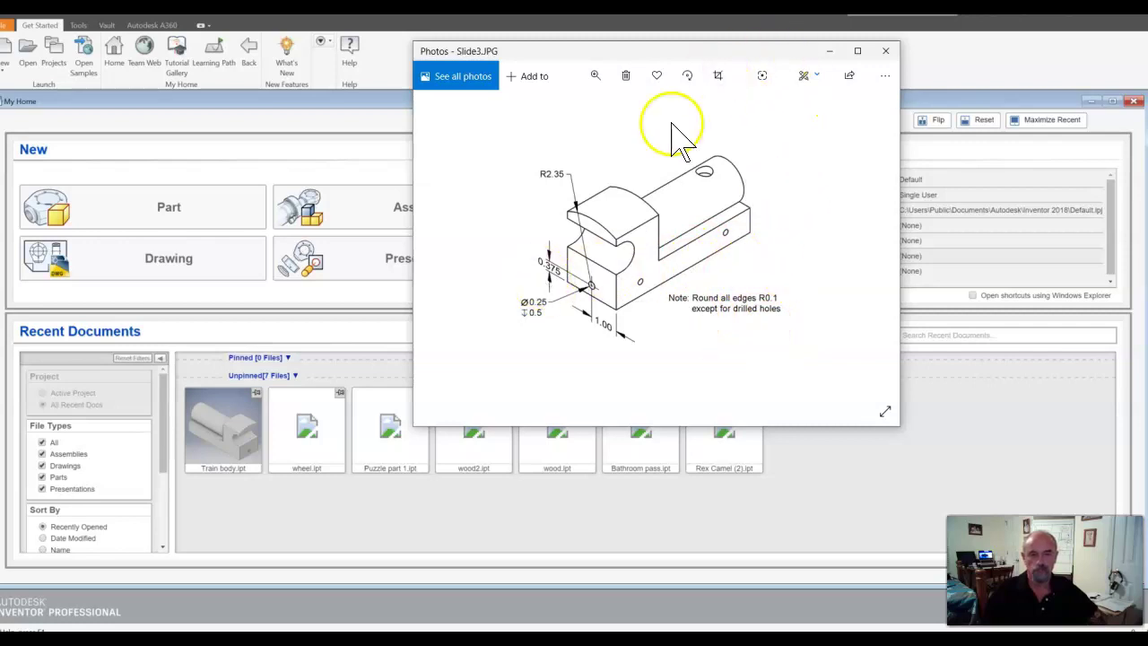
pyautogui.click(440, 248)
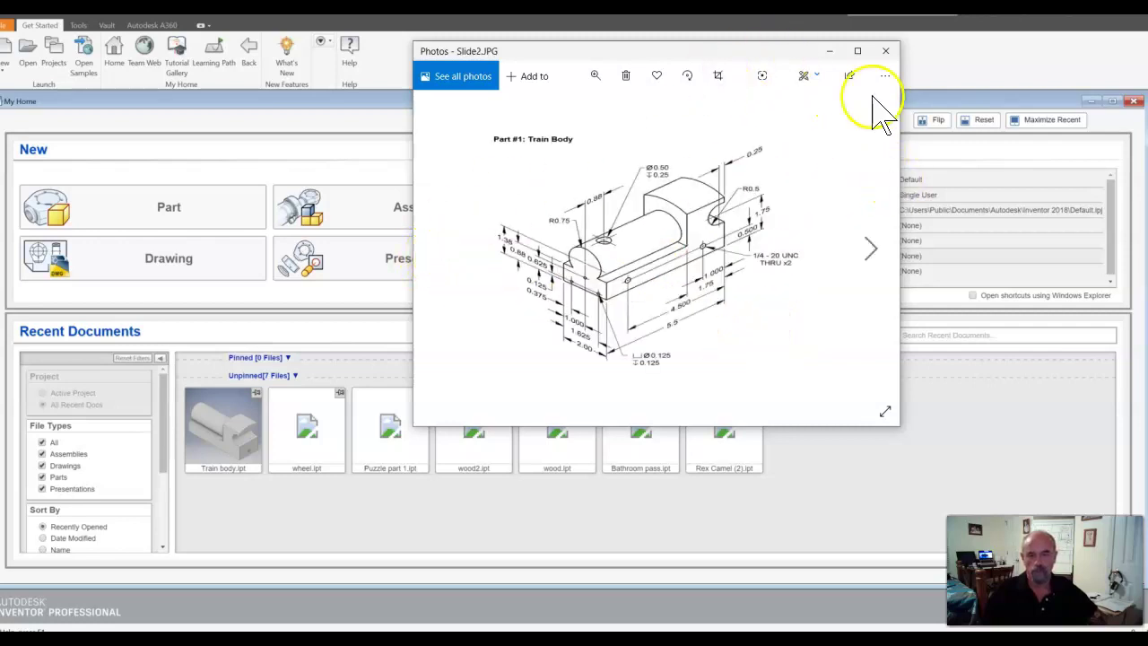
pyautogui.click(826, 51)
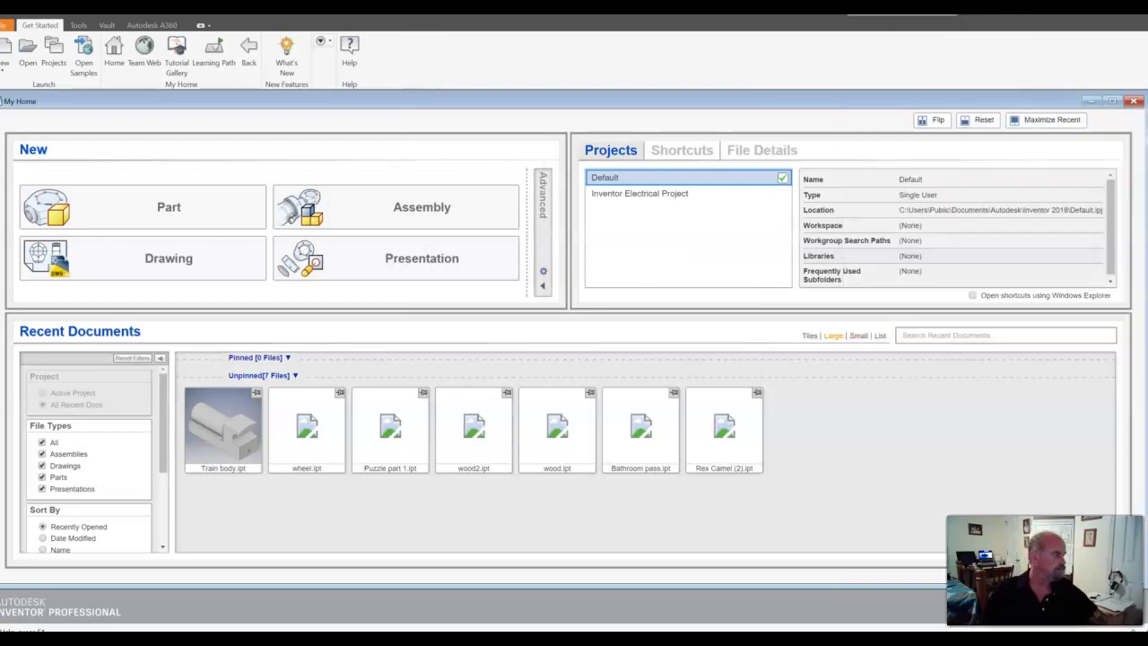
# - Close the My Home window, maximize the Train body part window and consult the Part #1 Train Body drawing
pyautogui.click(1132, 100)
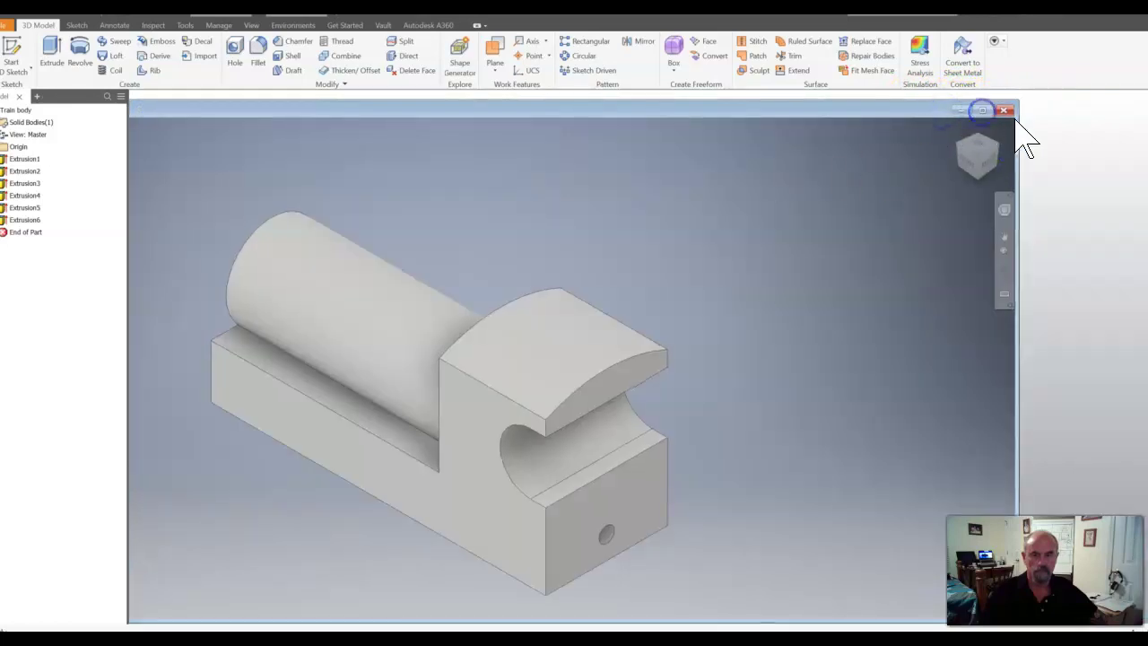
pyautogui.click(982, 109)
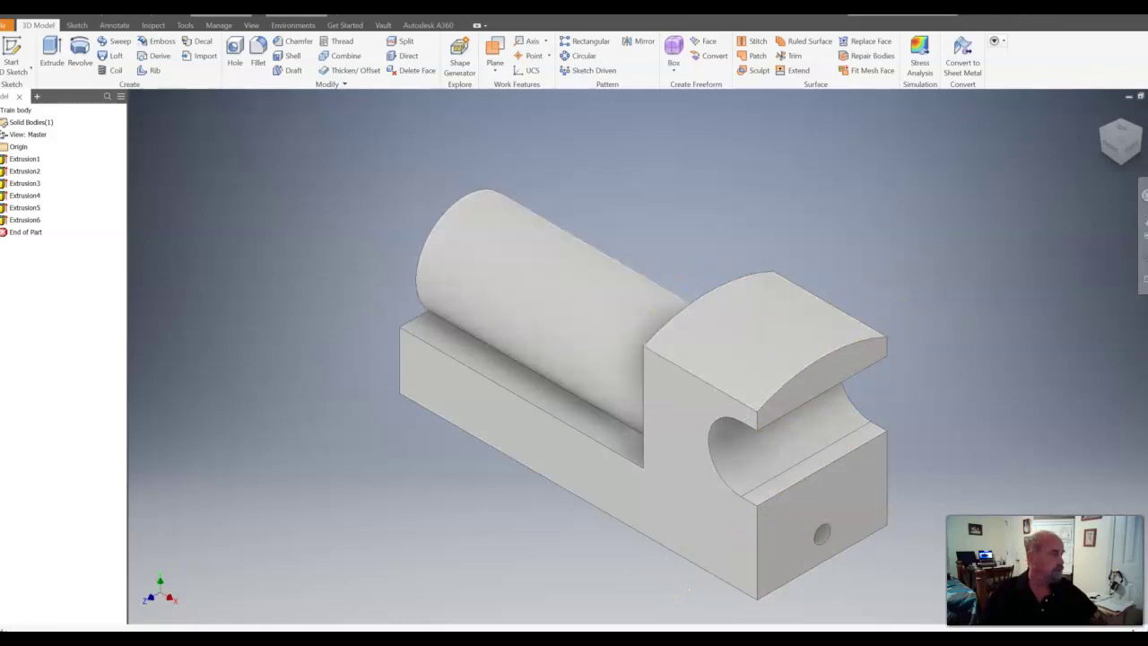
pyautogui.moveTo(1147, 25); pyautogui.dragTo(883, 88)
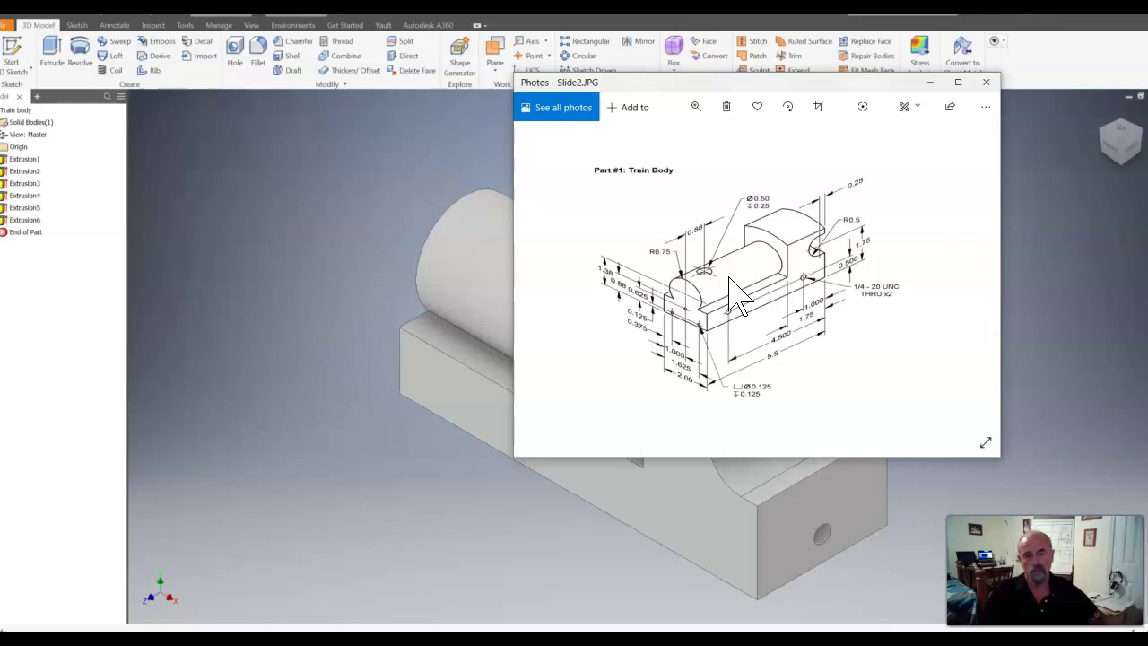
pyautogui.moveTo(794, 81); pyautogui.dragTo(1147, 153)
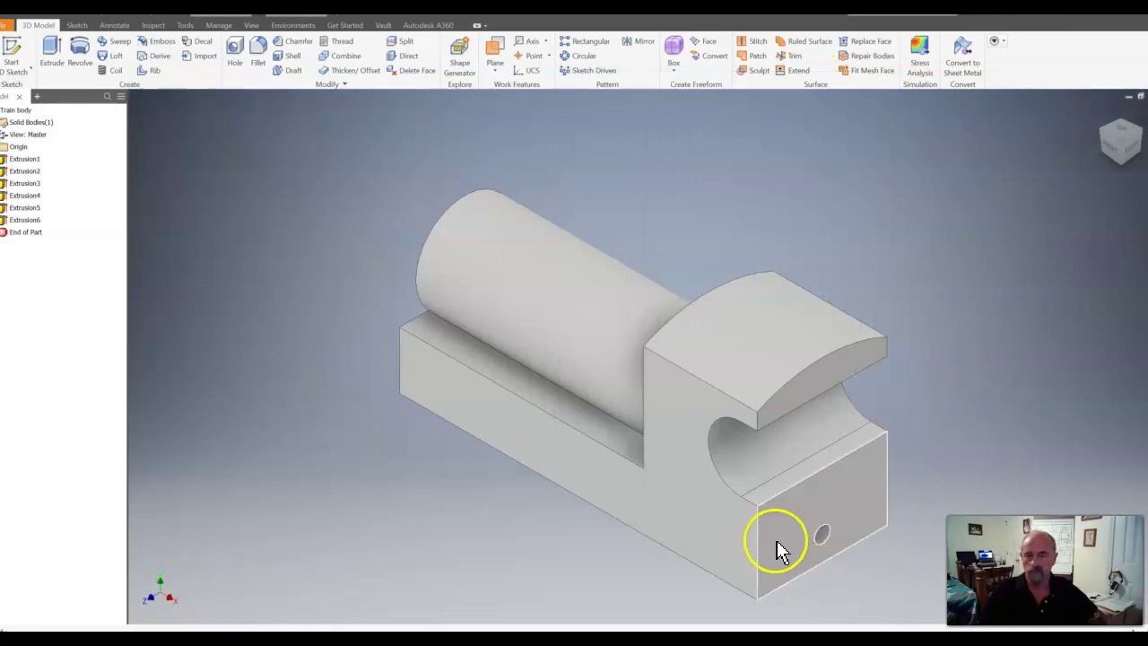
# - Create a work plane tangent to the train body's cylinder through the topmost point of its front end edge
pyautogui.click(1127, 140)
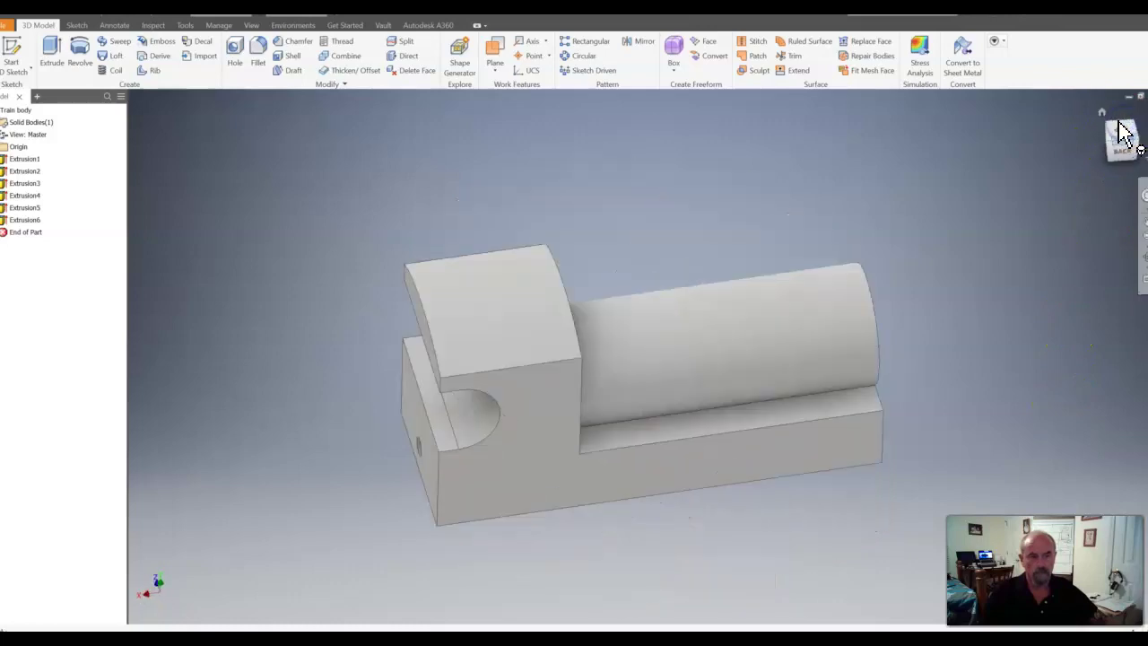
pyautogui.click(1132, 146)
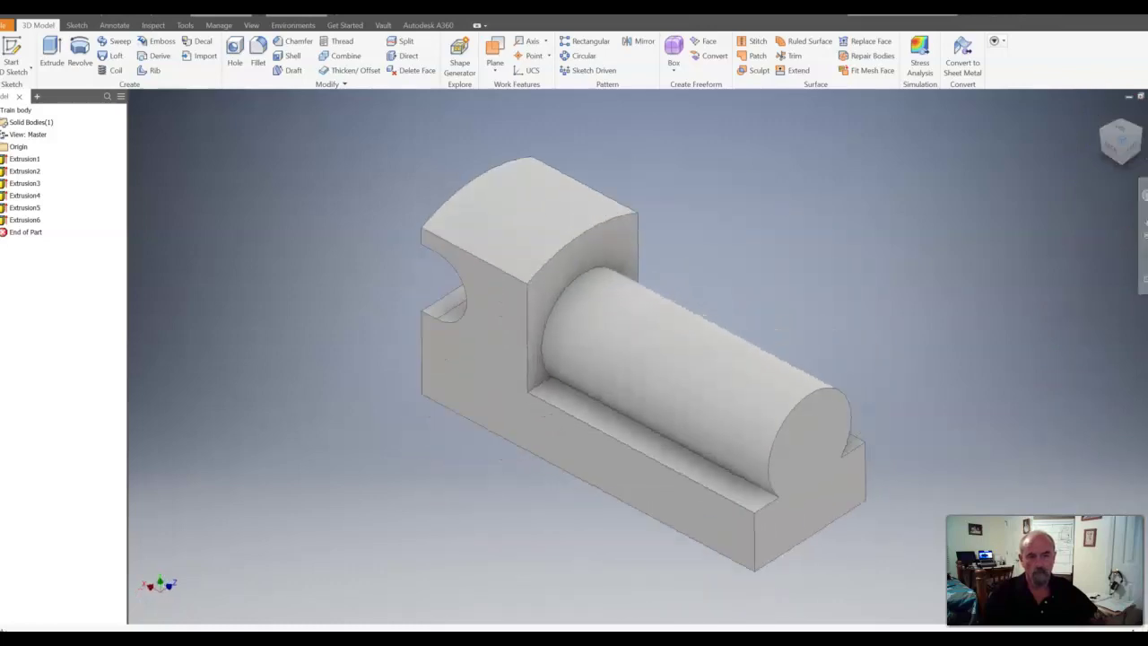
pyautogui.click(498, 62)
pyautogui.click(451, 92)
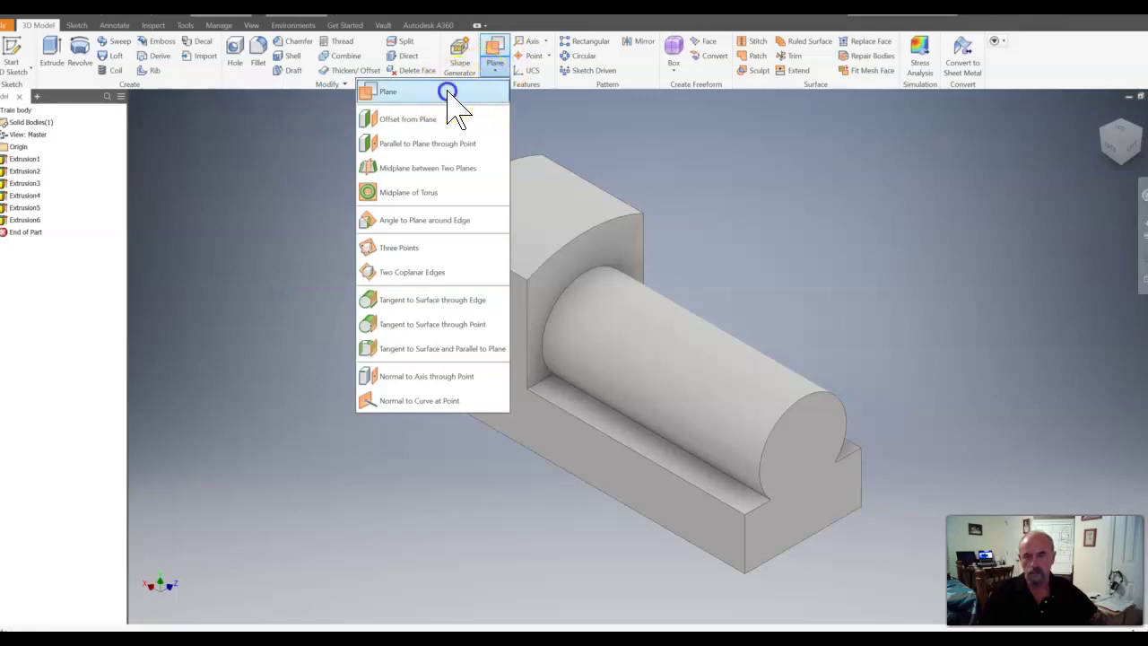
pyautogui.click(665, 366)
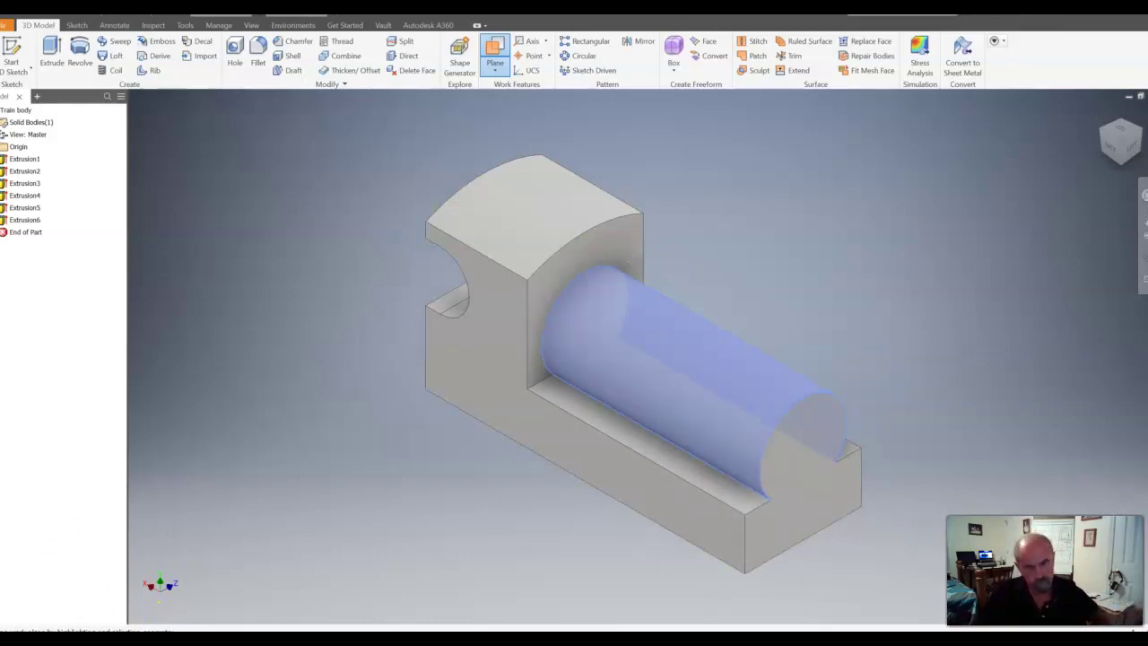
pyautogui.scroll(3, 140, 575)
pyautogui.scroll(-4, 404, 422)
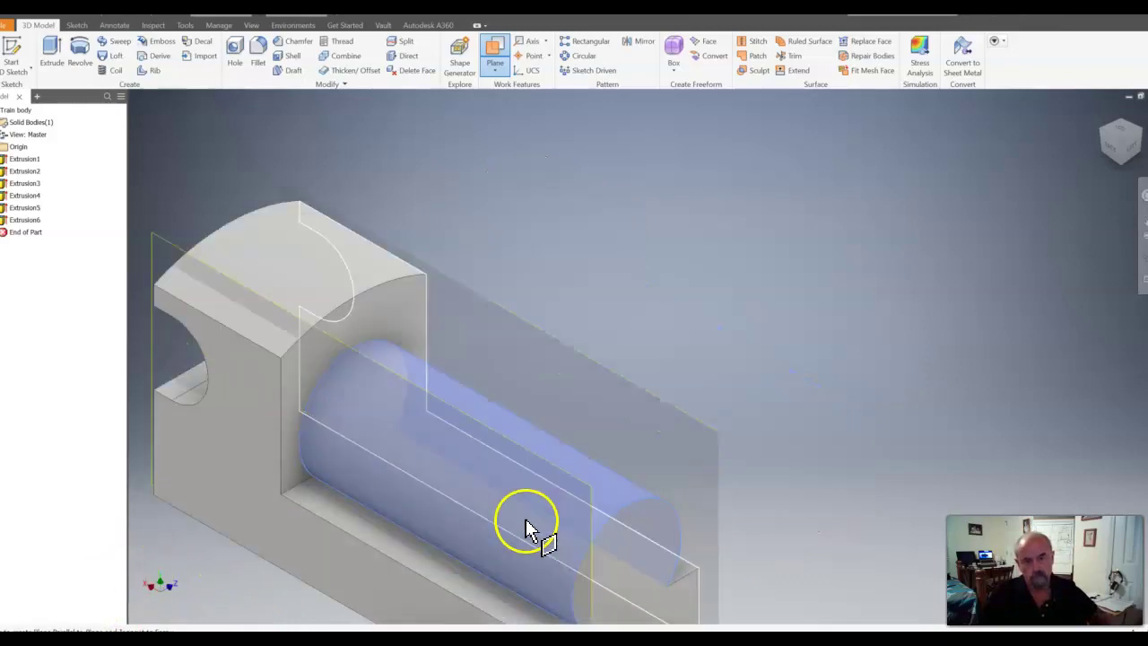
pyautogui.scroll(-3, 544, 531)
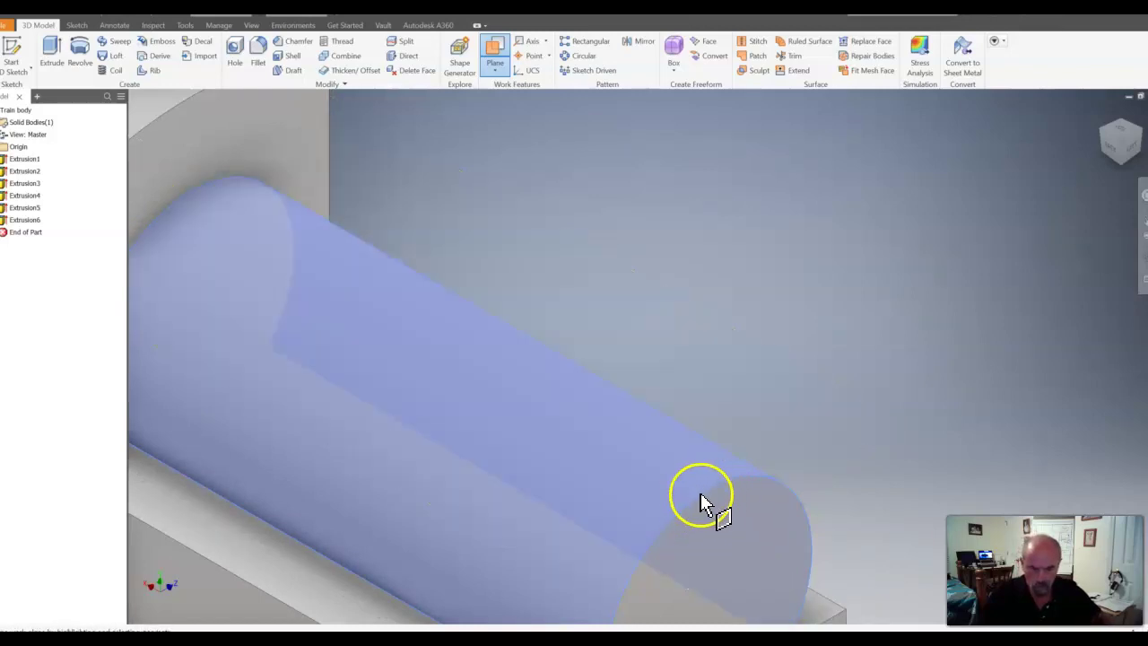
pyautogui.moveTo(739, 553)
pyautogui.keyDown('shift'); pyautogui.mouseDown(button='middle')
pyautogui.moveTo(830, 349)
pyautogui.moveTo(525, 531)
pyautogui.mouseUp(button='middle'); pyautogui.keyUp('shift')
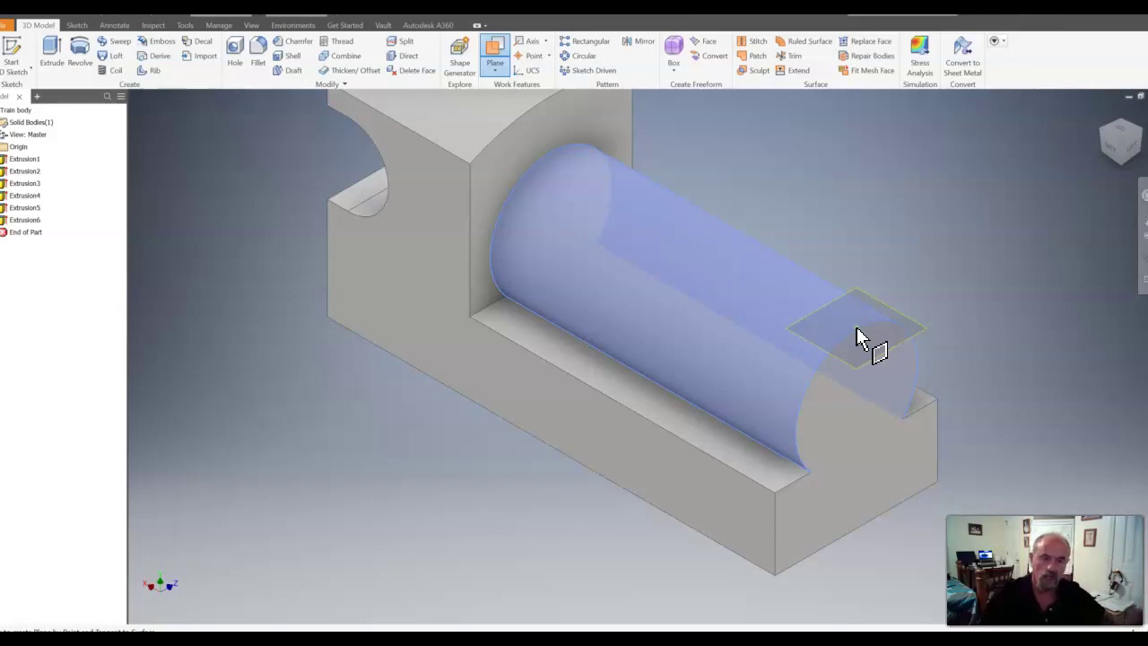
pyautogui.click(857, 328)
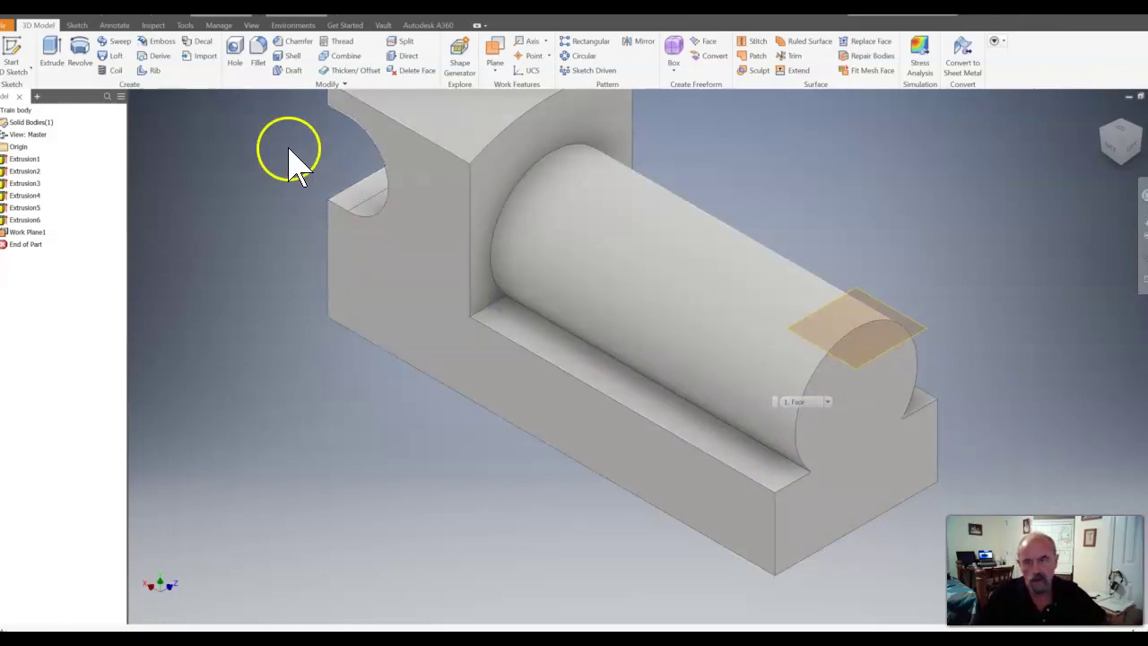
# - Start a 2D sketch on the new work plane at the cylinder's front end
pyautogui.click(31, 47)
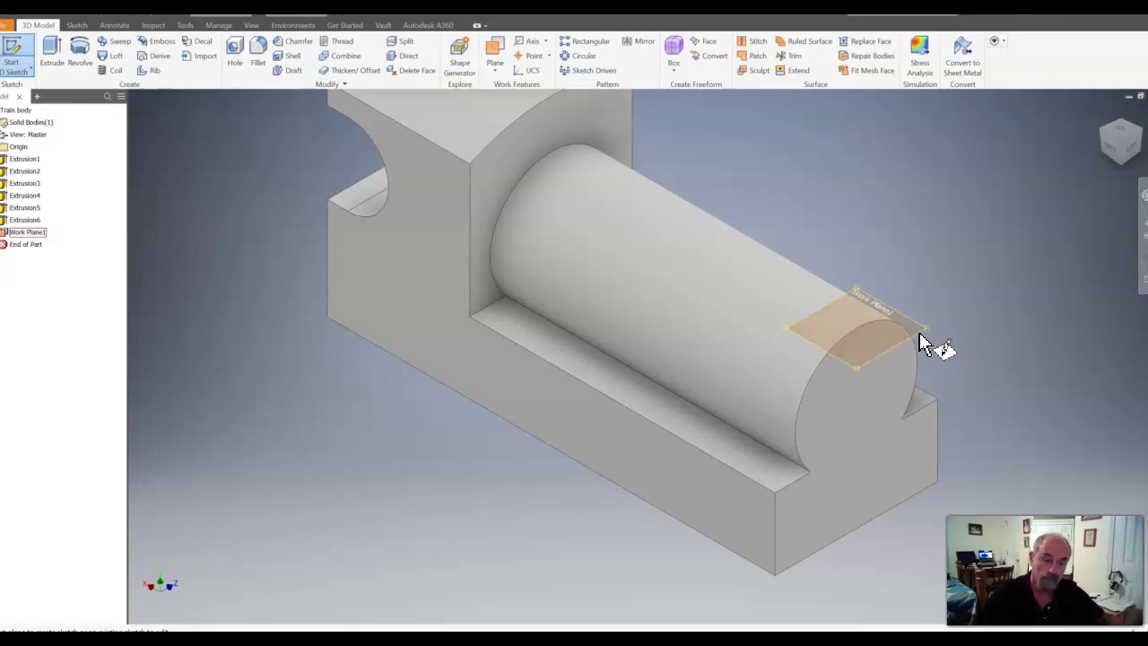
pyautogui.click(919, 337)
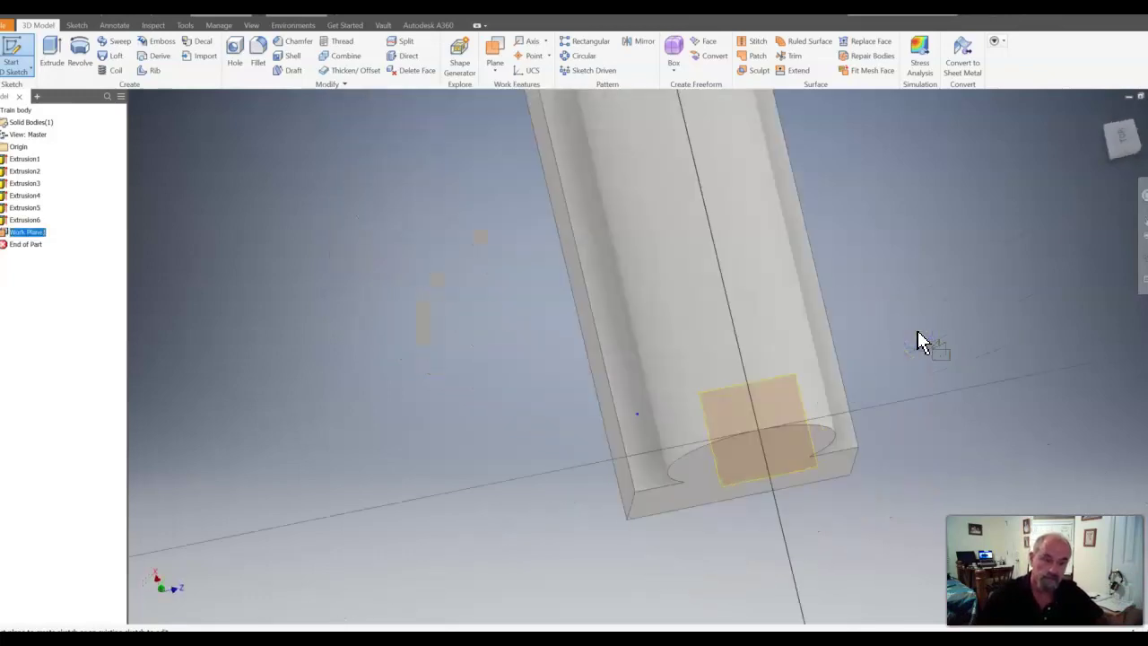
pyautogui.click(919, 339)
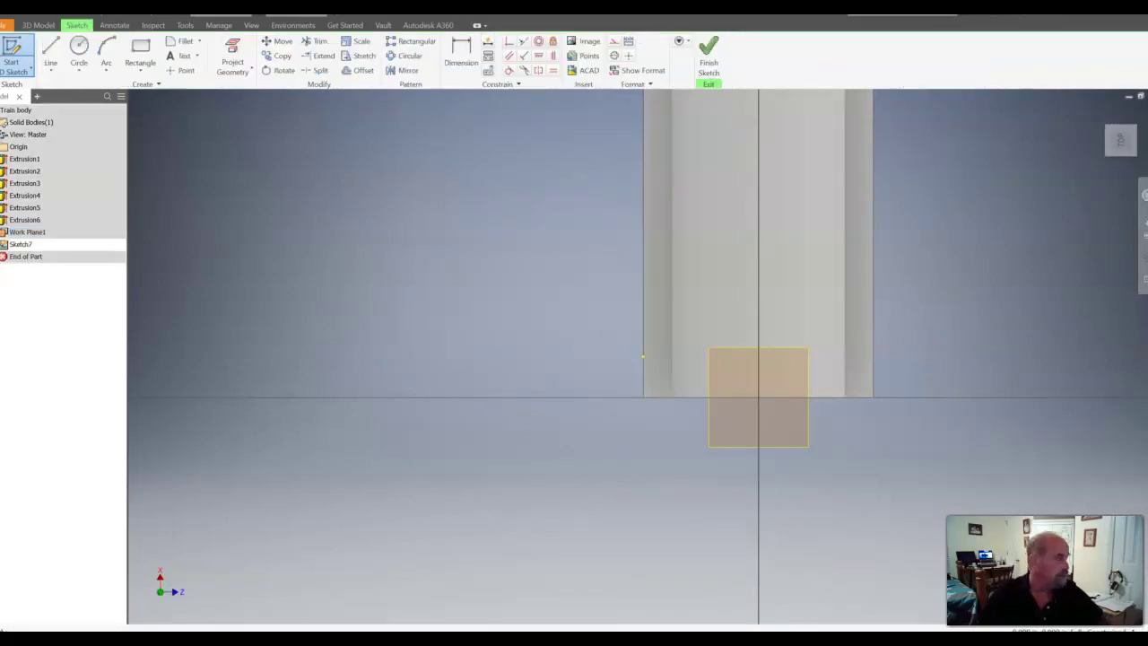
# - Consult the Train Body drawing and sketch a 0.5 in diameter circle near the cylinder's centerline, about 0.72 in from the front edge
pyautogui.moveTo(1147, 215); pyautogui.dragTo(536, 167)
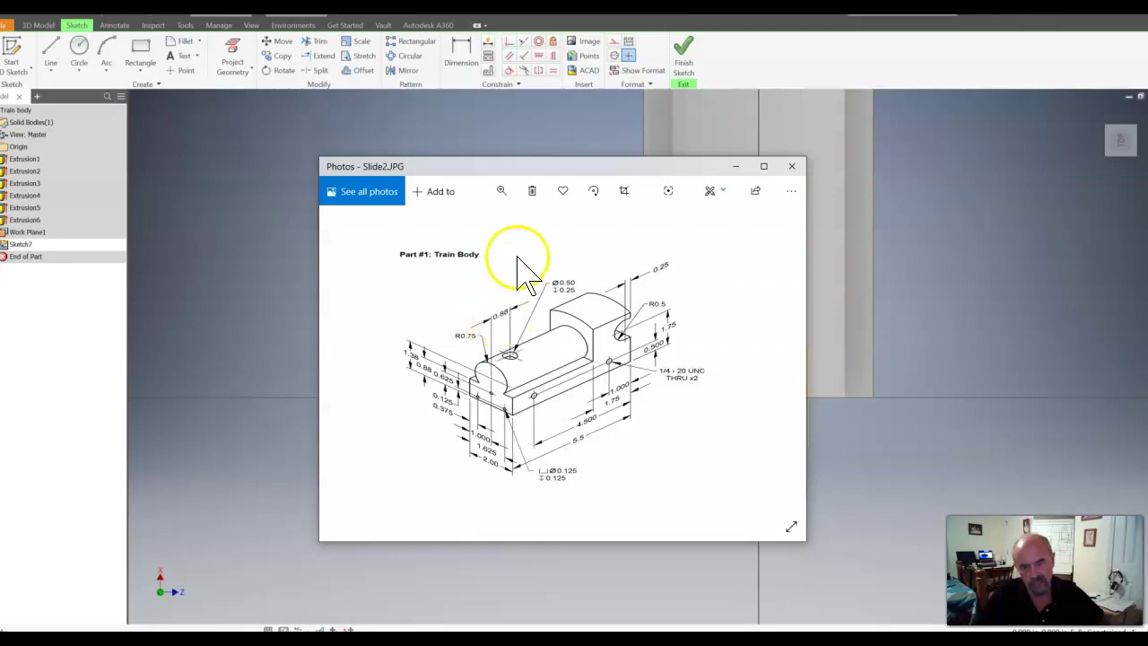
pyautogui.click(517, 166)
pyautogui.moveTo(517, 166); pyautogui.dragTo(1147, 188)
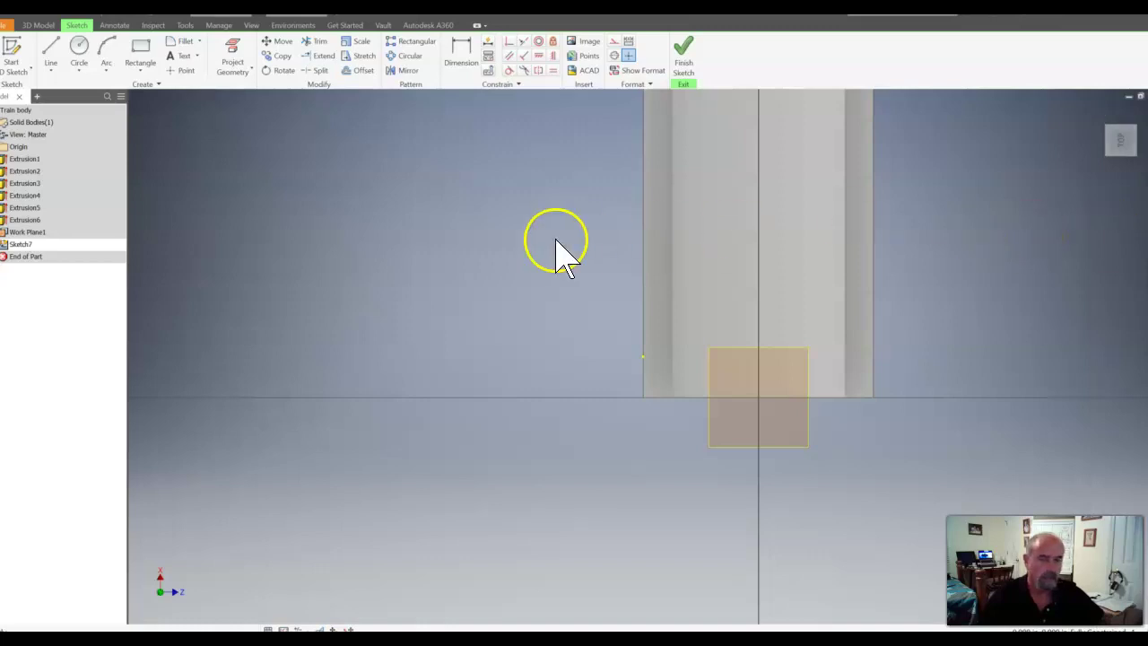
pyautogui.click(79, 49)
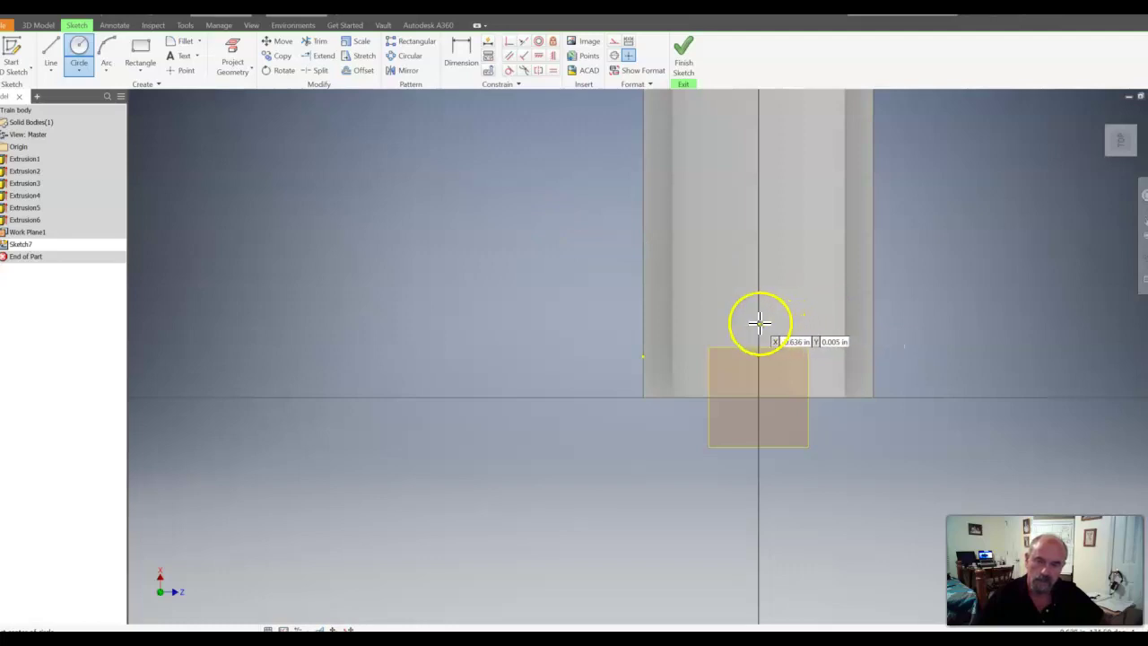
pyautogui.click(759, 313)
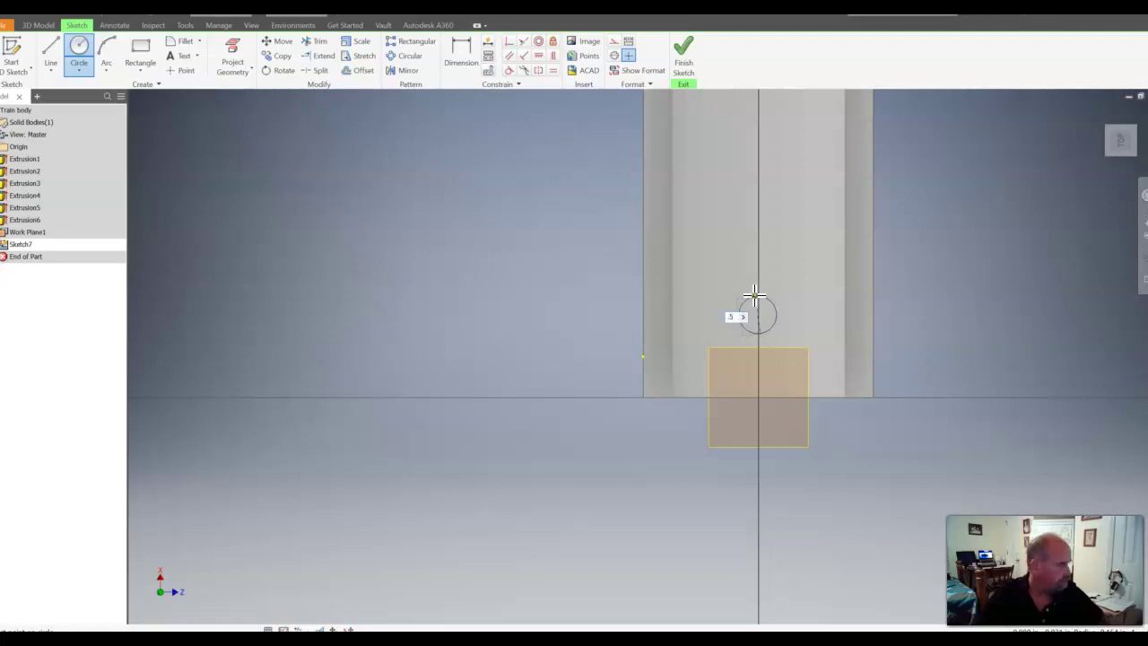
pyautogui.press('Return')
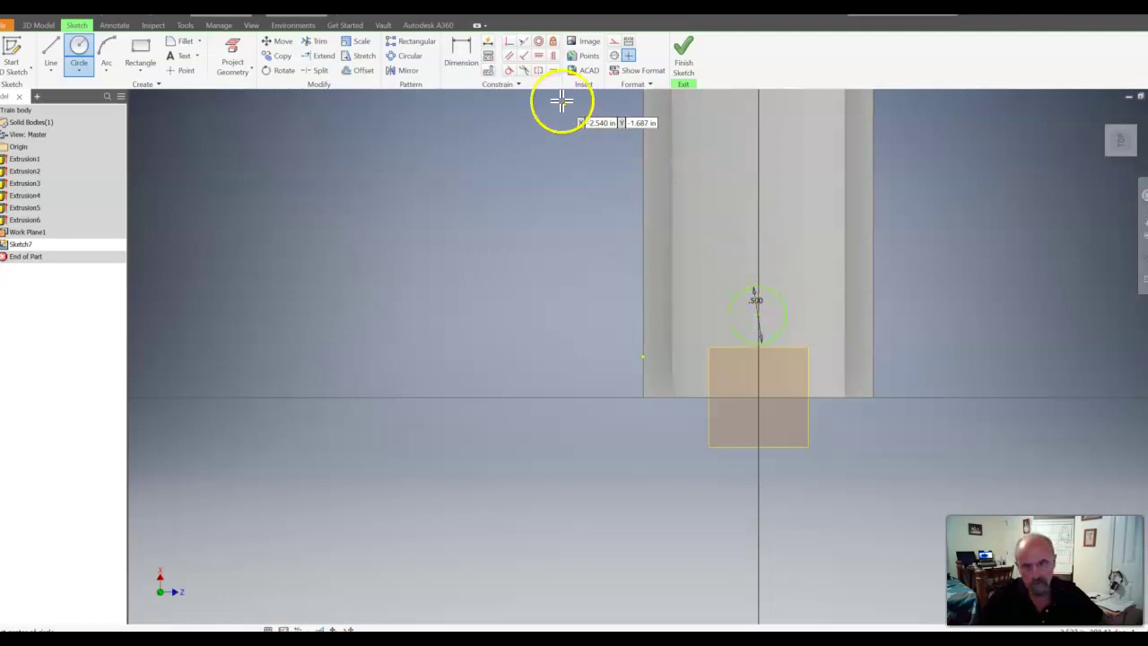
# - Dimension the circle's center 0.88 in from the front edge of the train body
pyautogui.click(472, 56)
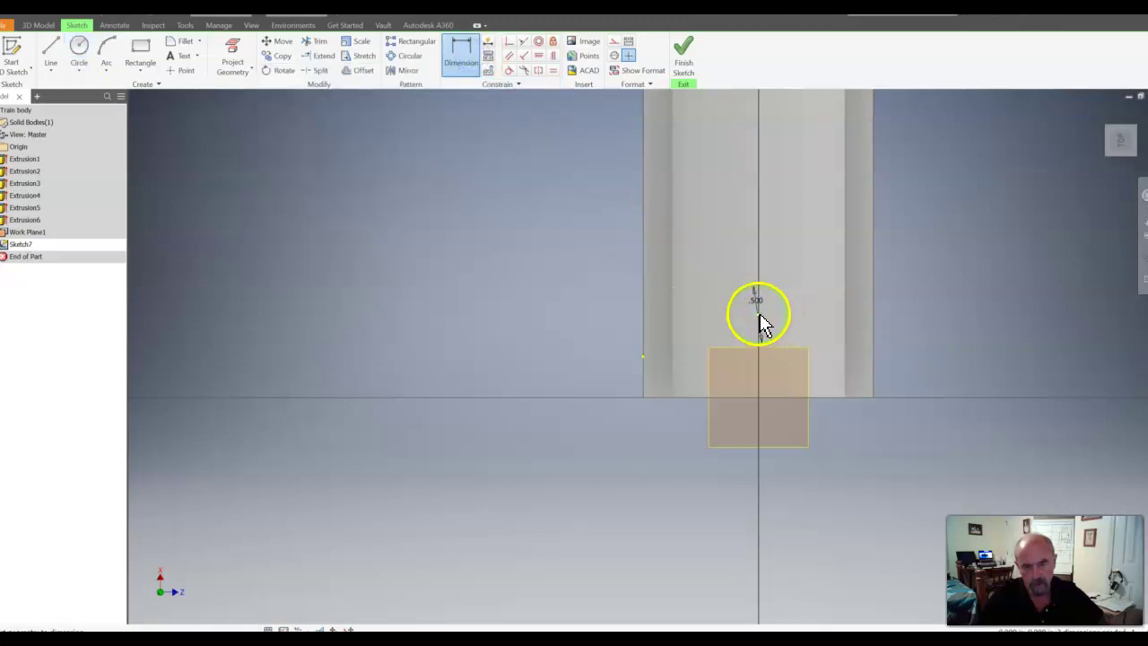
pyautogui.click(781, 398)
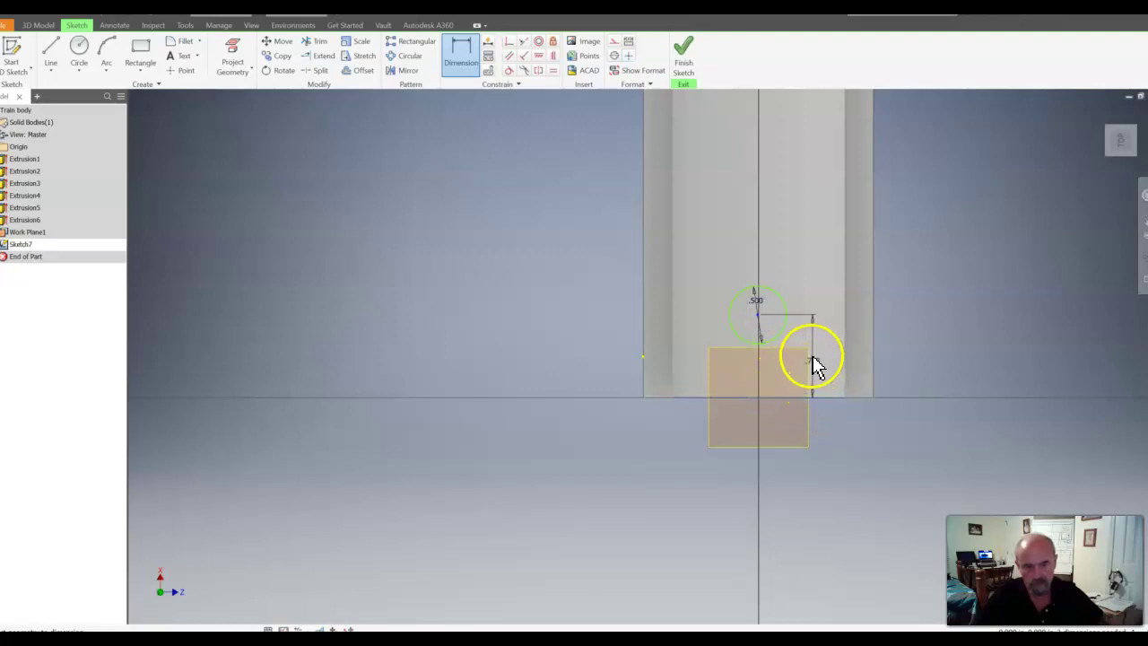
pyautogui.click(810, 363)
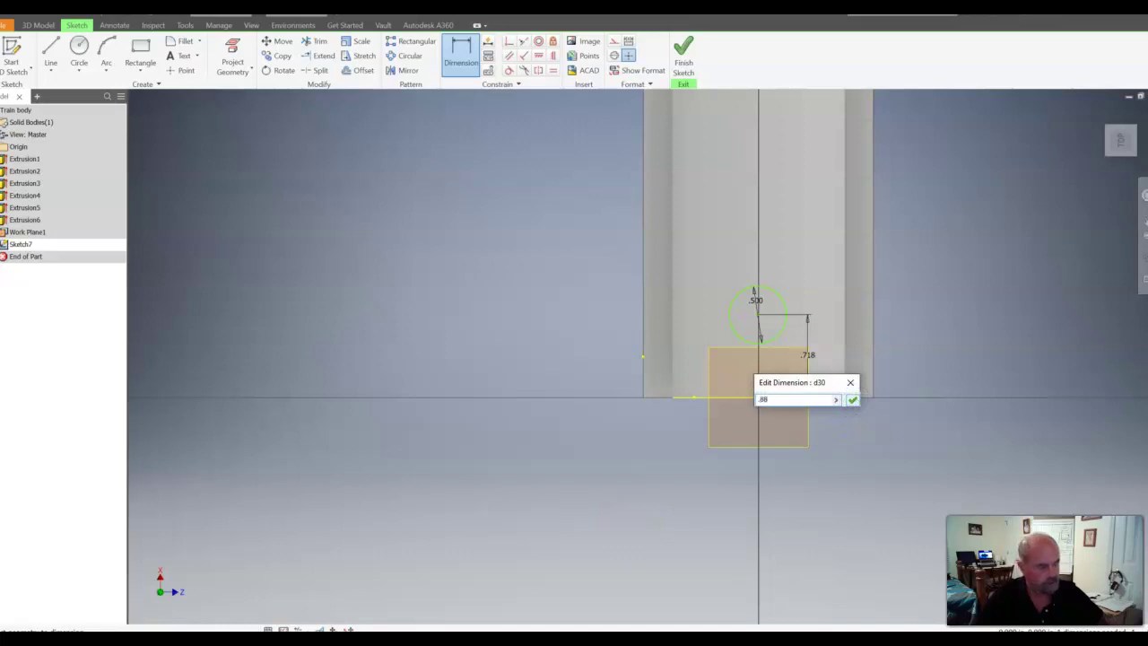
pyautogui.press('Return')
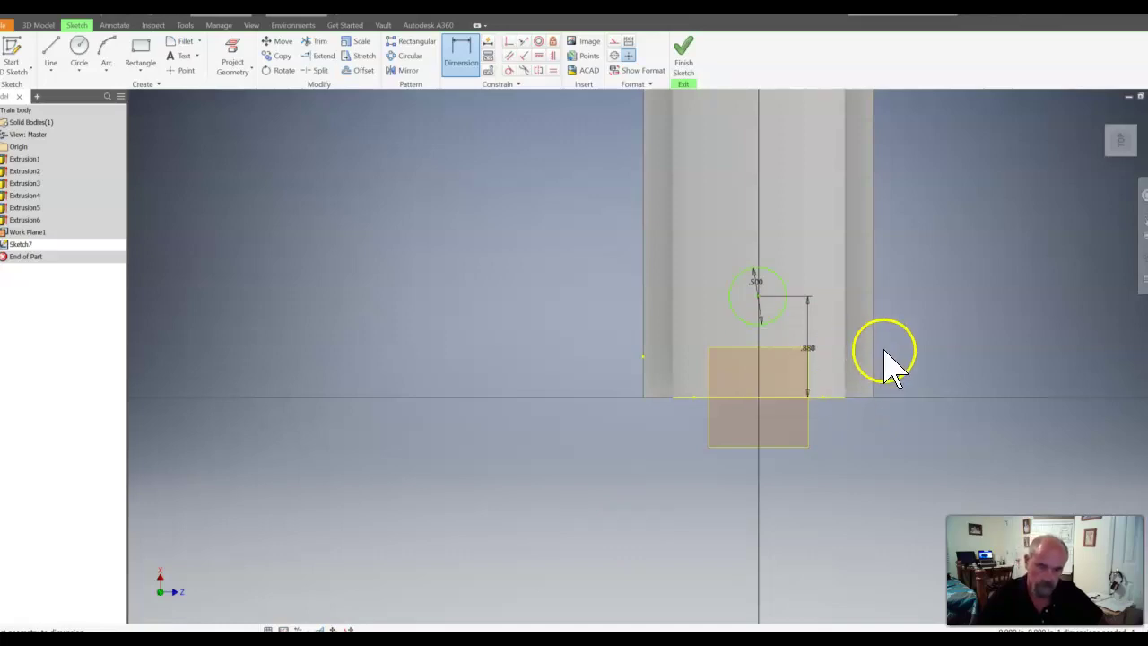
# - Dimension the circle's center 1 in from the long side edge of the base and finish the sketch
pyautogui.click(760, 303)
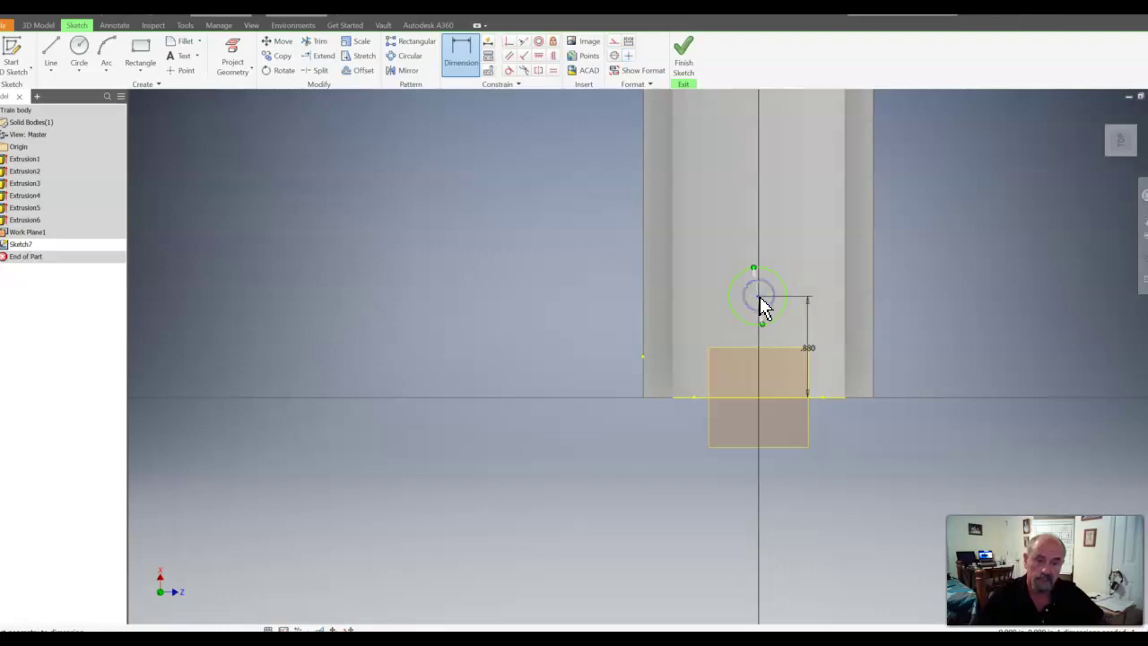
pyautogui.click(875, 302)
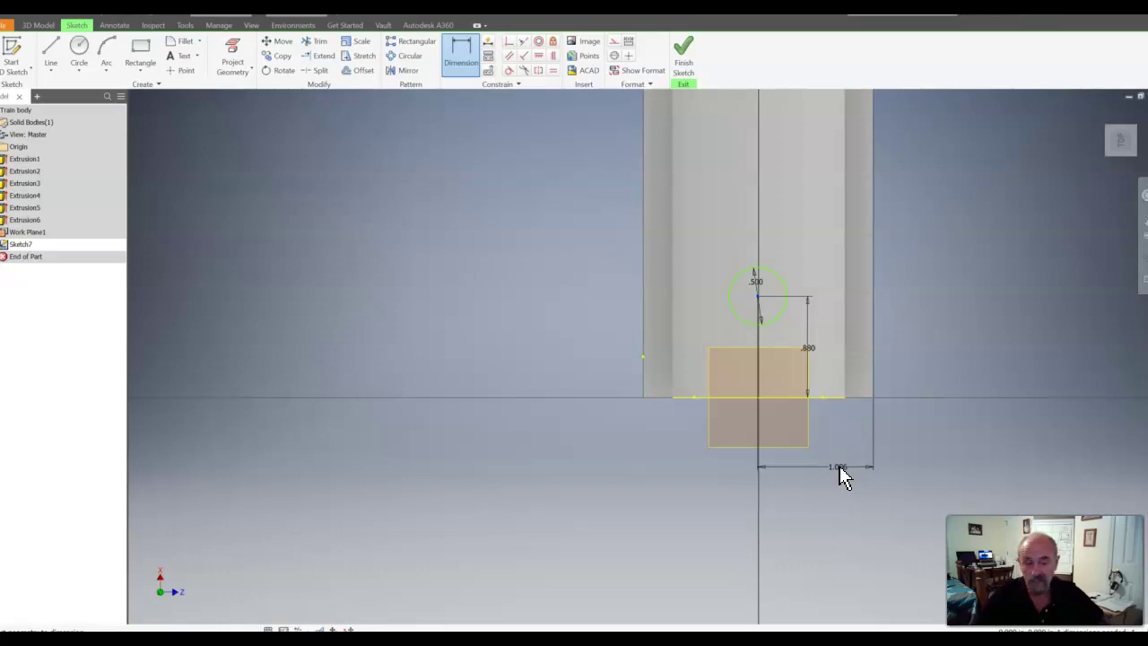
pyautogui.click(840, 465)
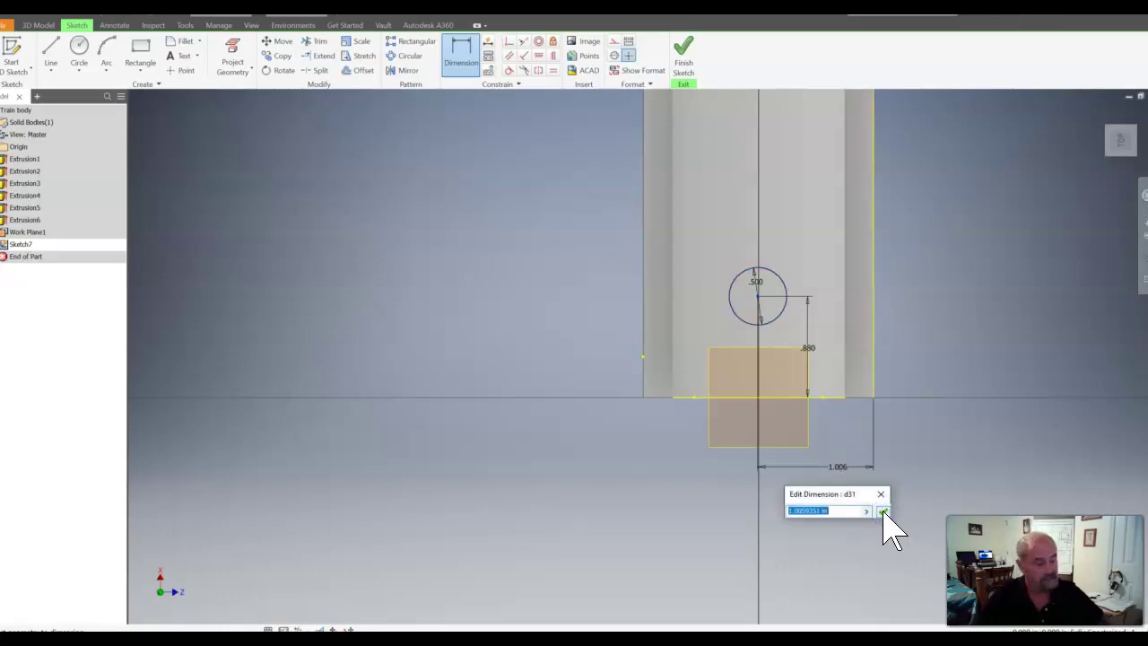
pyautogui.write('1')
pyautogui.click(882, 510)
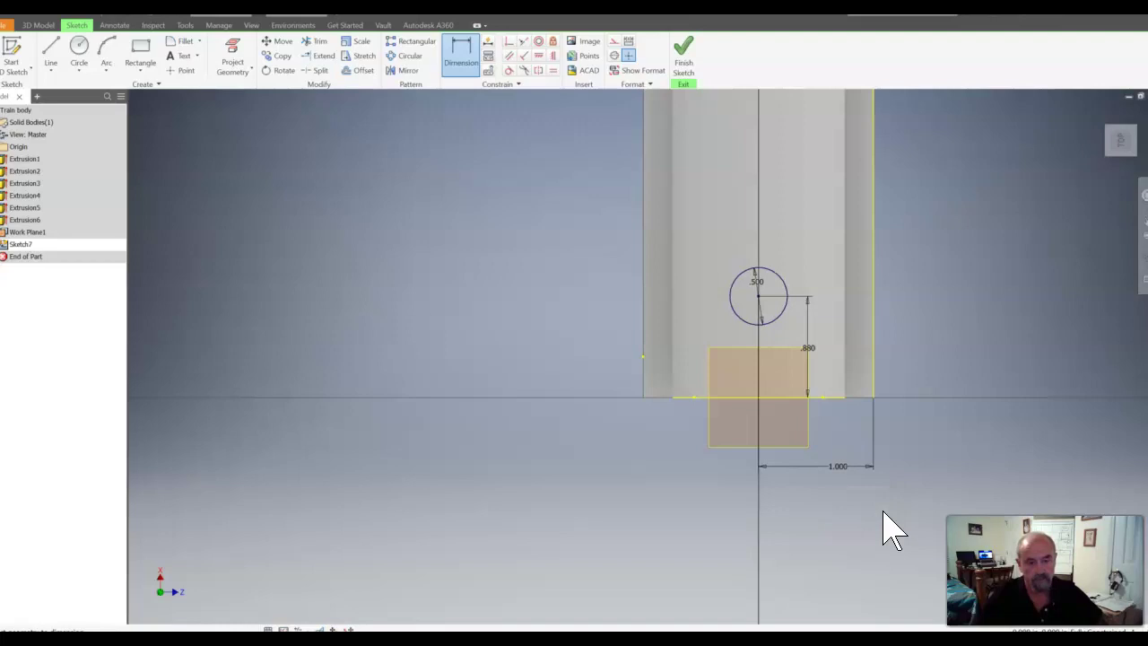
pyautogui.click(690, 54)
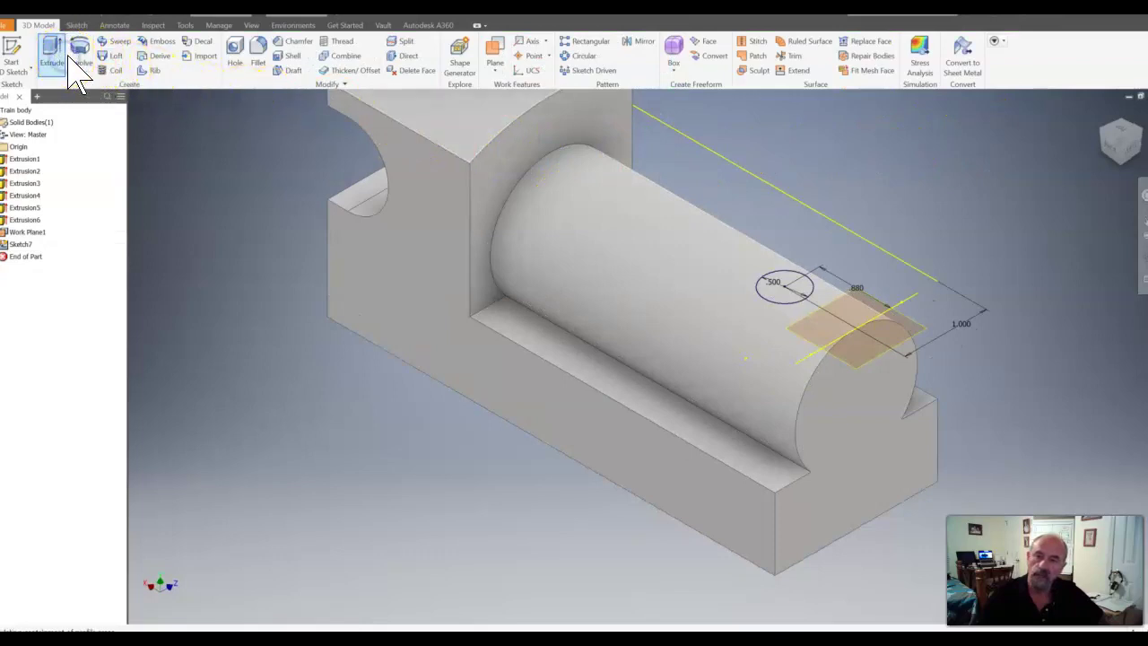
# - Extrude the 0.5 in circle as a cut 0.25 in deep into the top of the cylinder
pyautogui.click(63, 56)
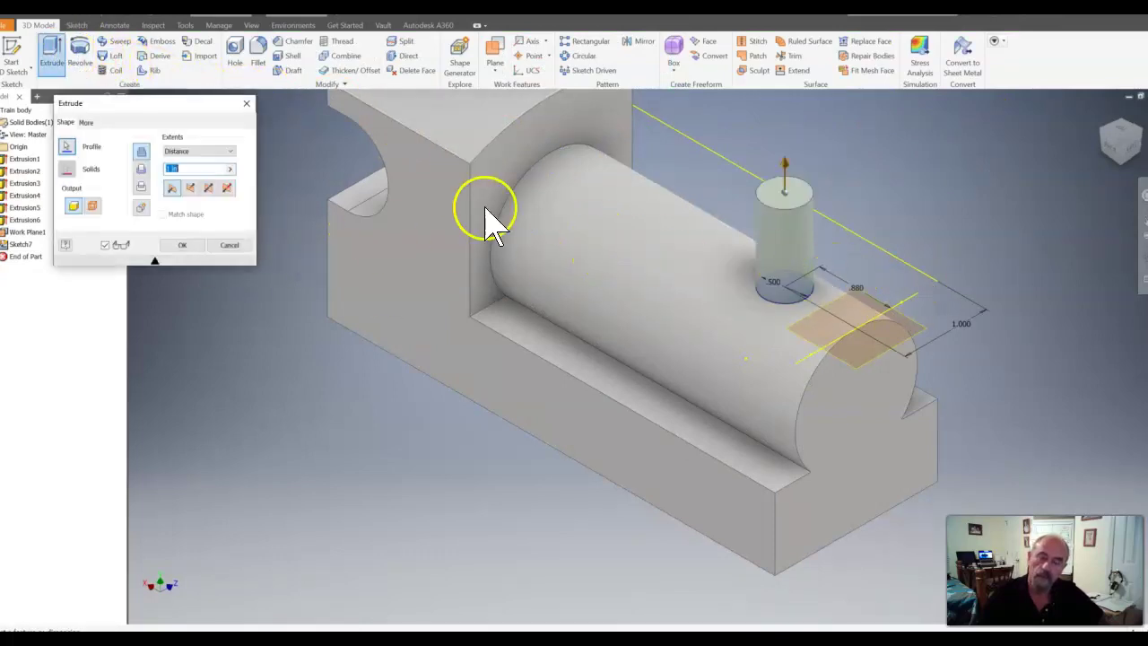
pyautogui.click(142, 168)
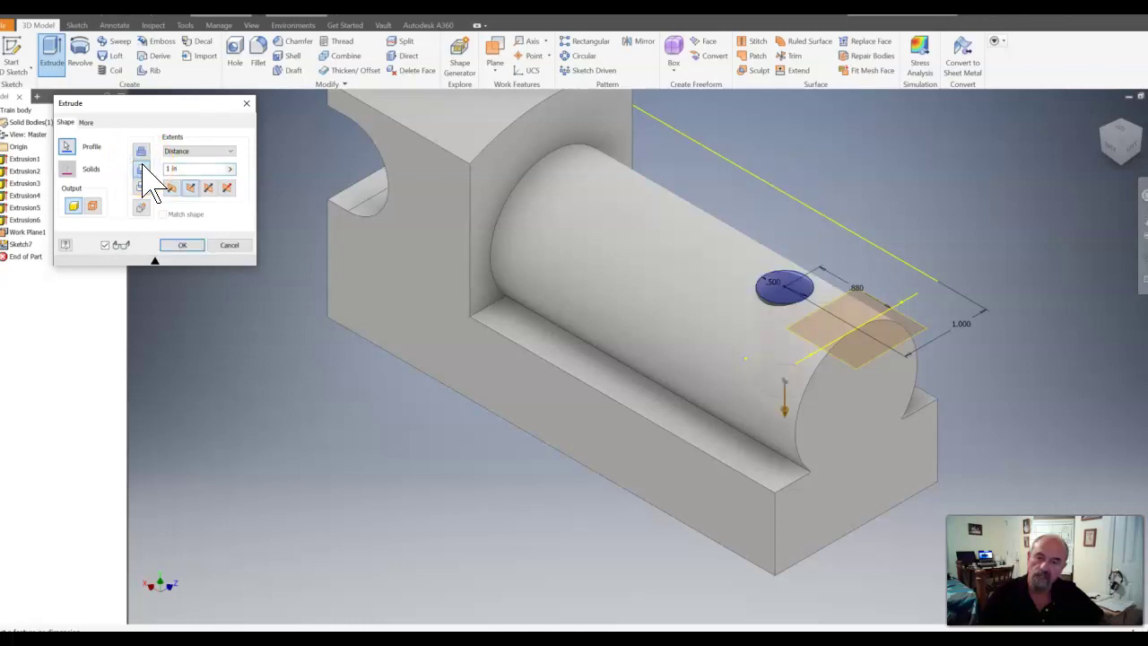
pyautogui.moveTo(184, 170); pyautogui.dragTo(154, 171)
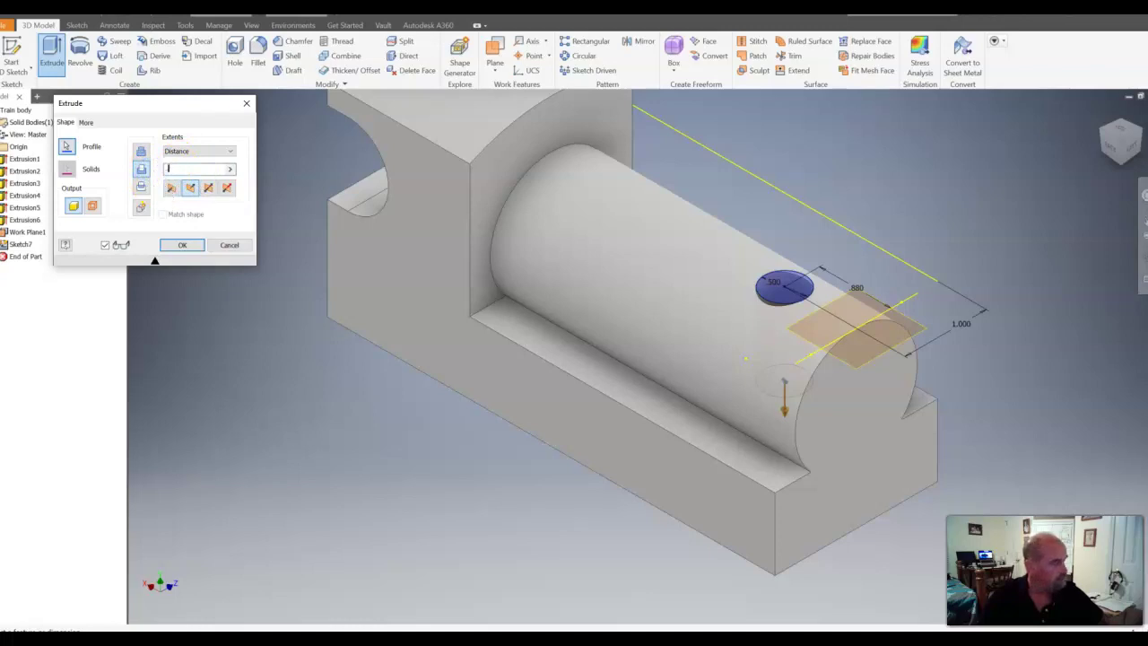
pyautogui.write('.25')
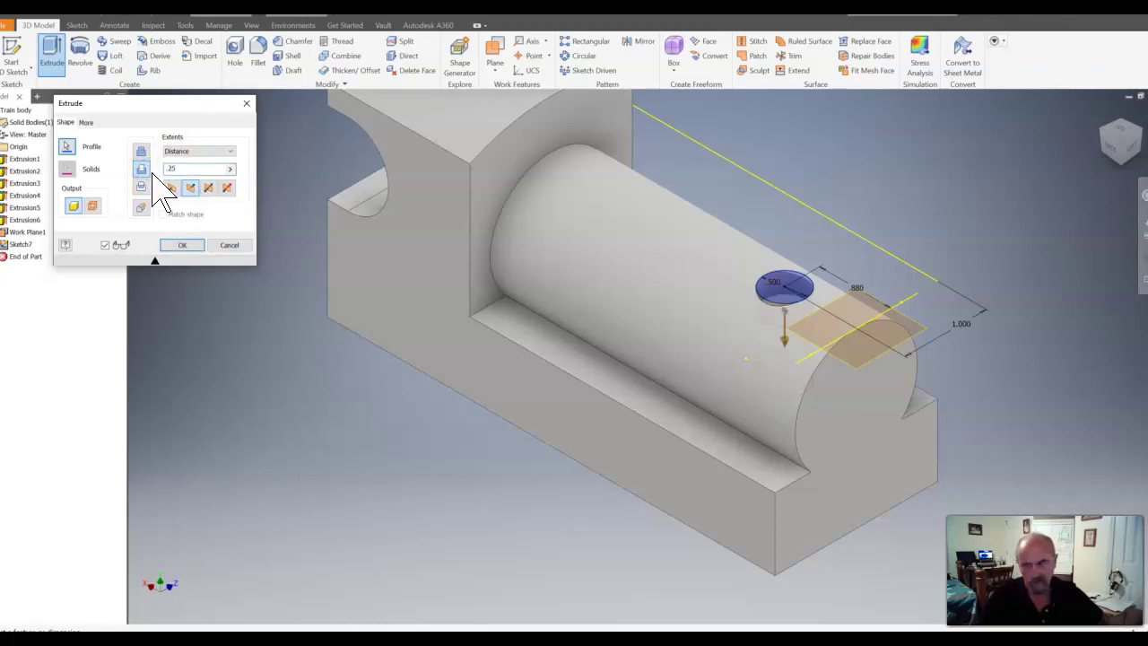
pyautogui.press('Return')
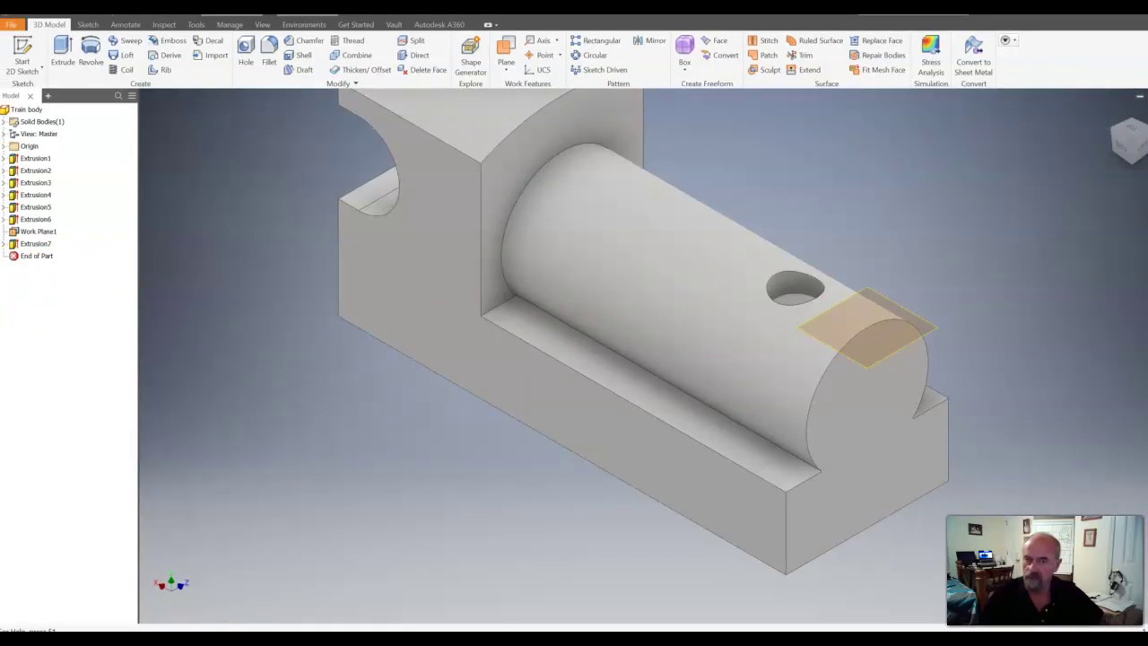
# - Hide the work plane at the cylinder's front end and turn the model to an isometric view of the opposite long side
pyautogui.rightClick(45, 235)
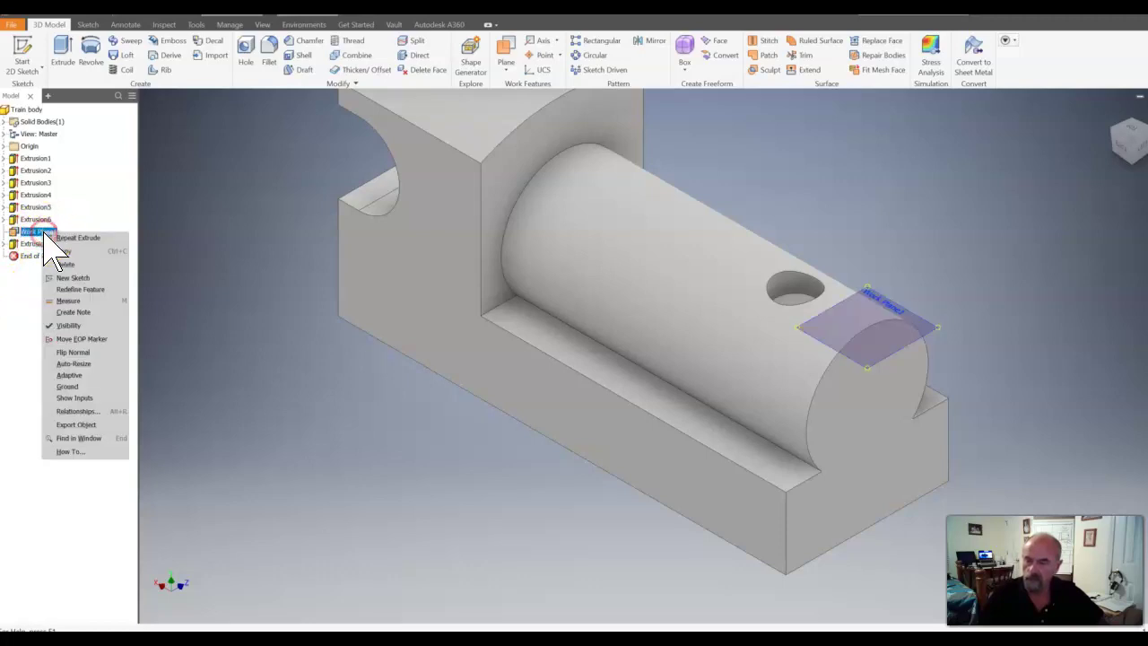
pyautogui.click(50, 326)
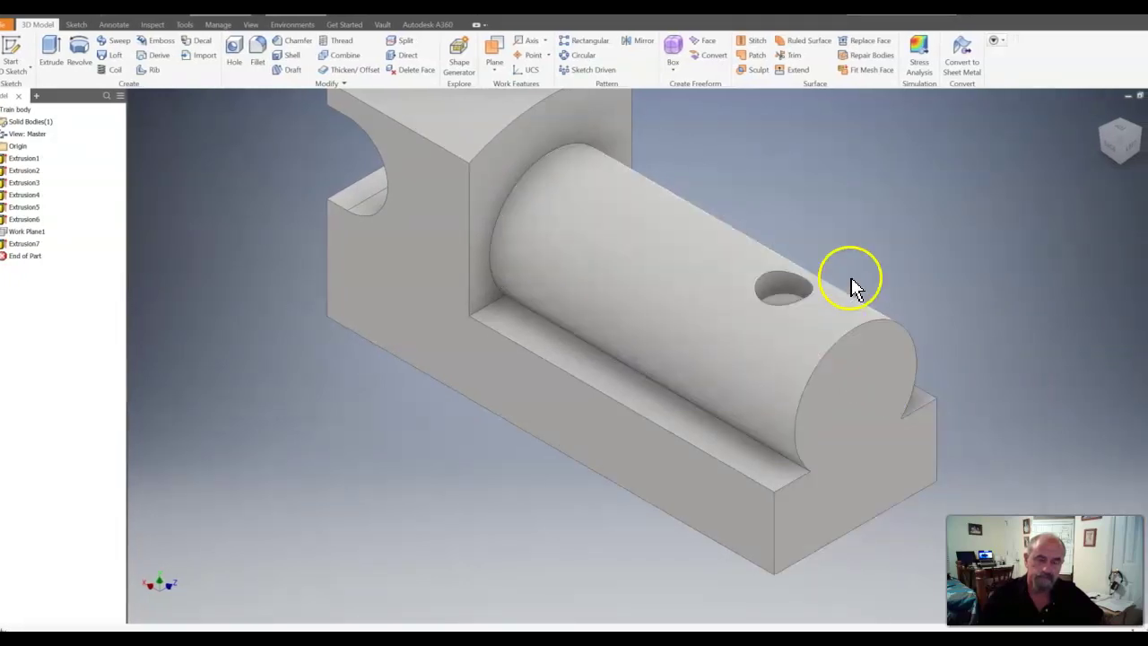
pyautogui.click(1139, 132)
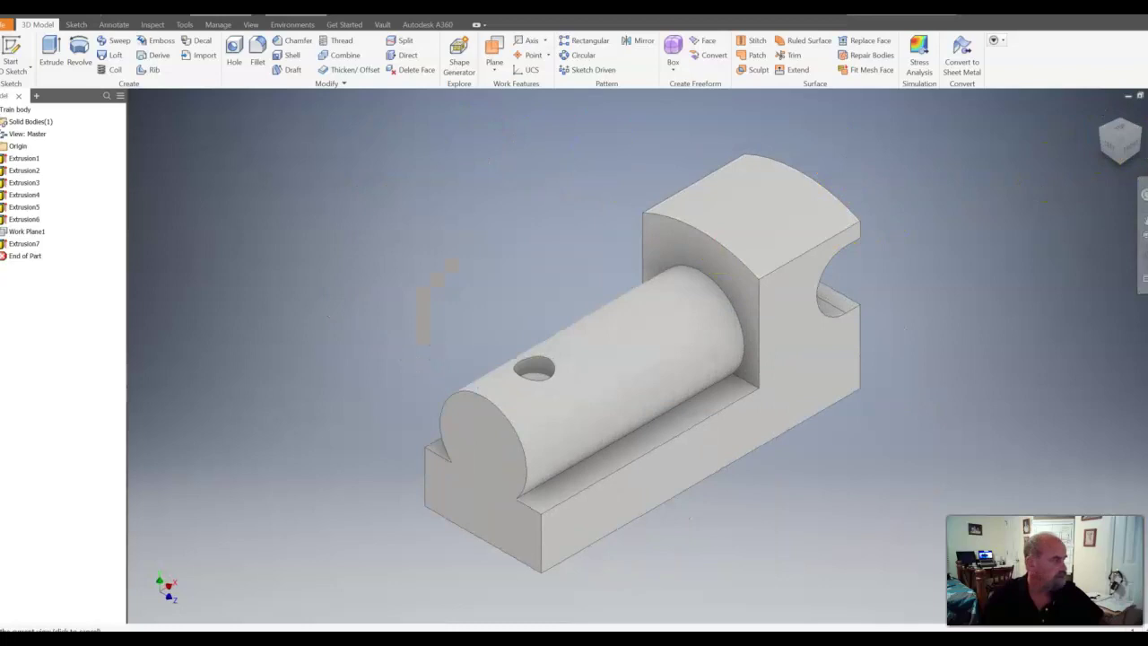
# - Check the side hole callouts in the Train Body drawing and start a 2D sketch on the long side face of the base
pyautogui.moveTo(1147, 36); pyautogui.dragTo(746, 36)
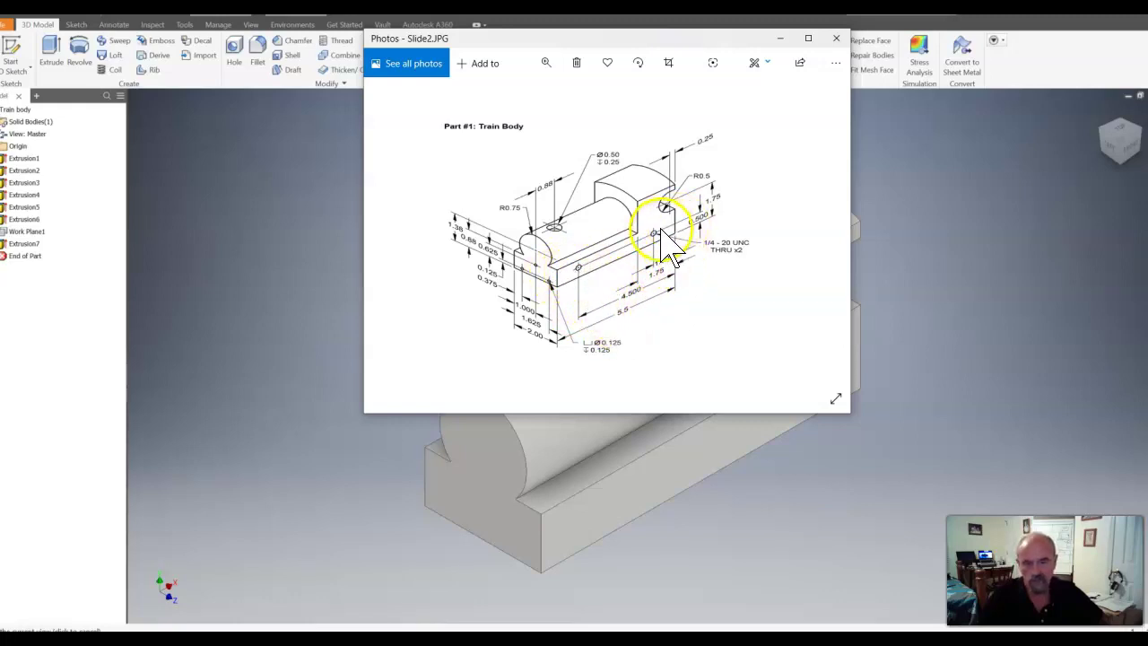
pyautogui.click(734, 254)
pyautogui.moveTo(679, 35); pyautogui.dragTo(1103, 115)
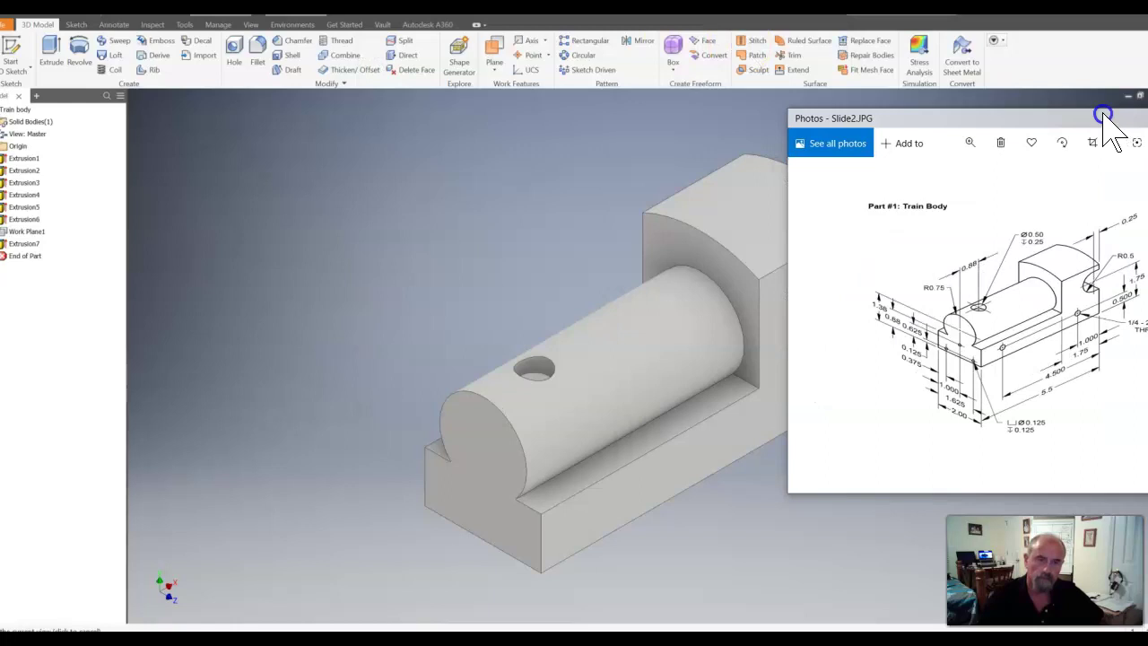
pyautogui.click(1103, 114)
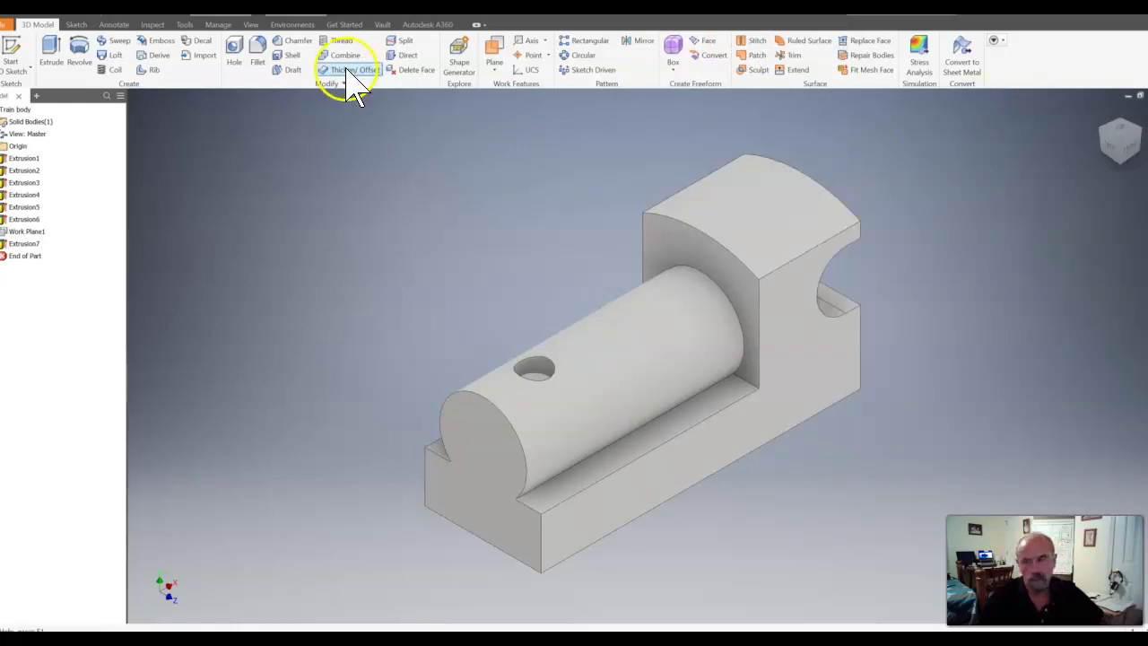
pyautogui.click(15, 49)
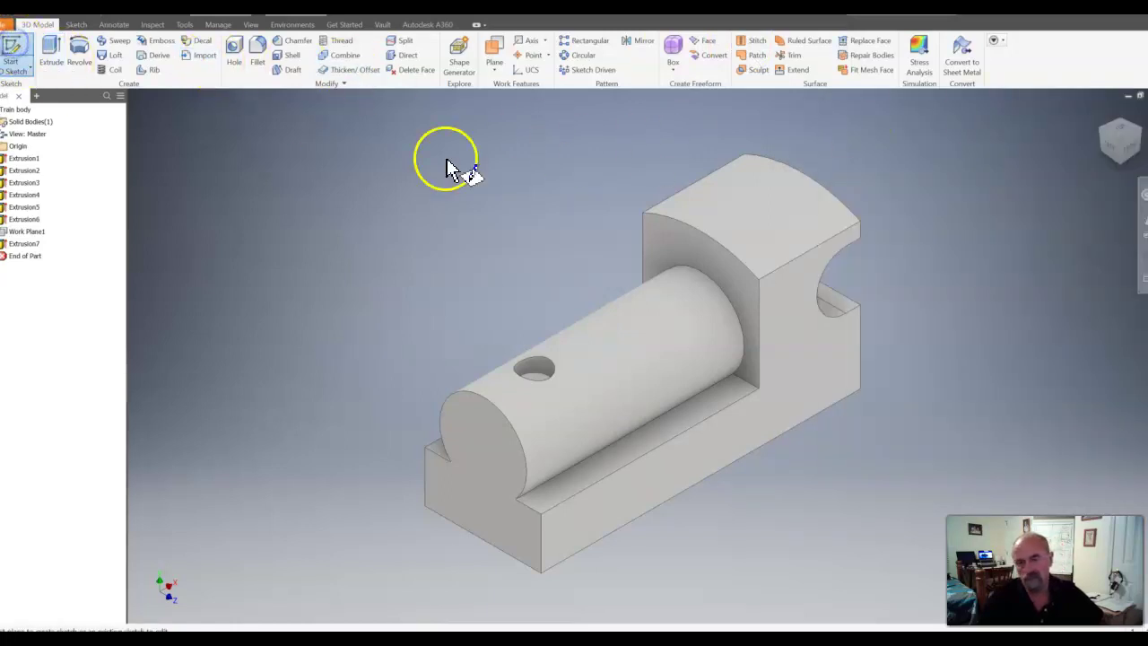
pyautogui.click(776, 422)
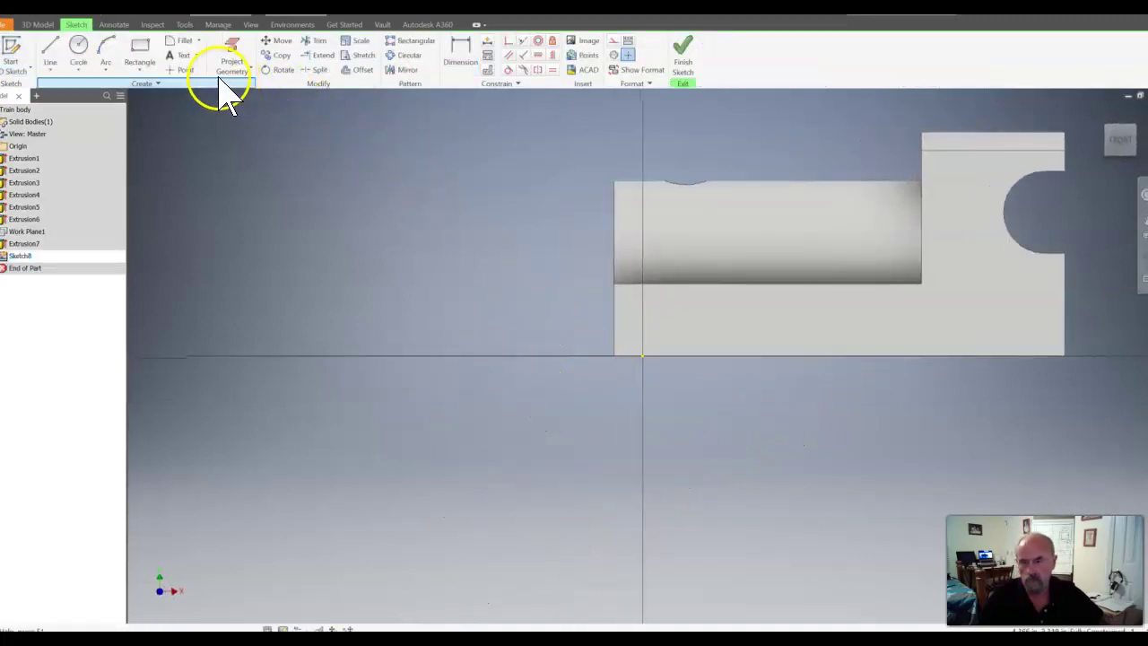
# - Sketch two 0.25 in diameter circles about 0.44 in above the base's bottom edge, about 0.6 in from the front and 0.71 in from the rear
pyautogui.click(85, 52)
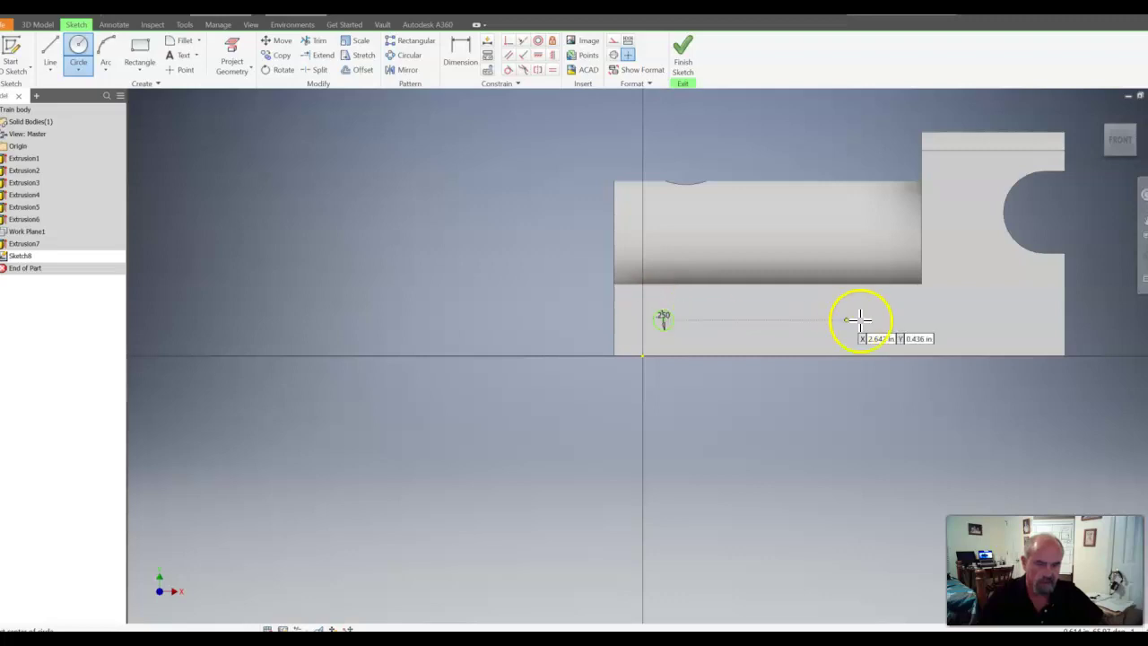
pyautogui.click(1006, 320)
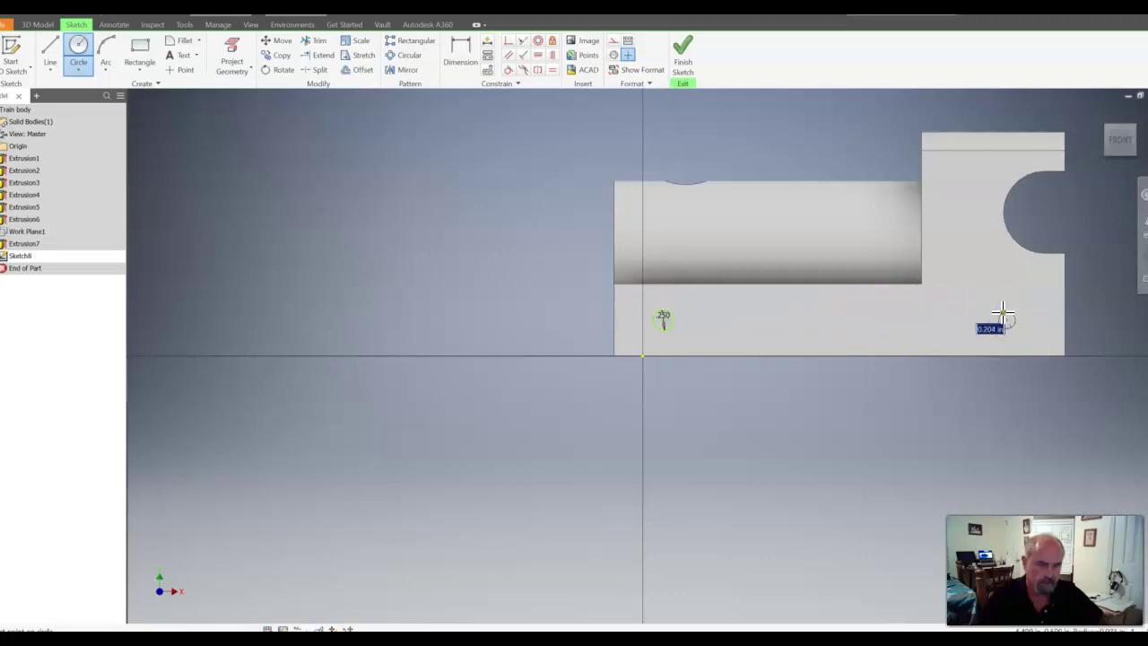
pyautogui.press('Return')
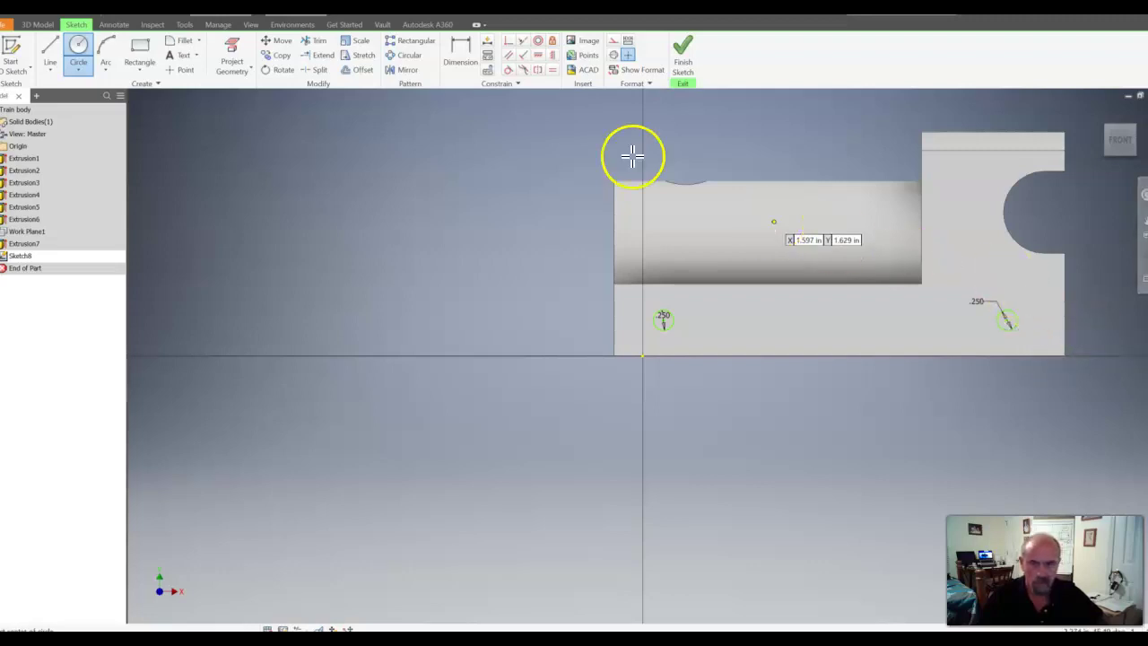
# - Dimension the centers of both side circles 0.5 in above the bottom edge of the base
pyautogui.click(467, 61)
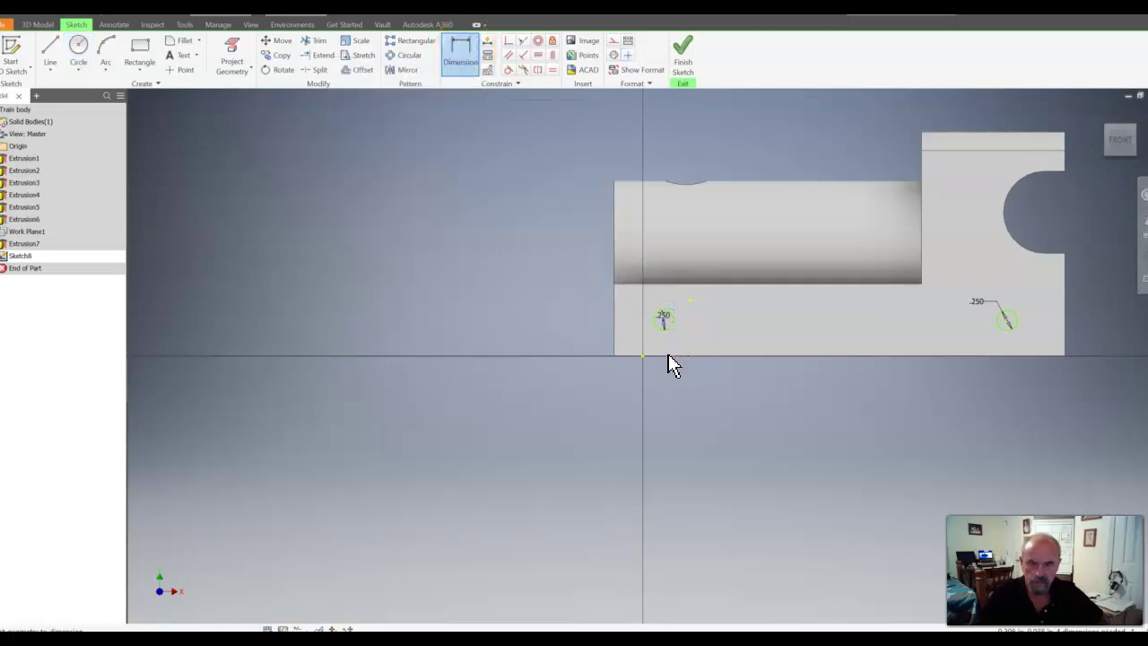
pyautogui.click(589, 352)
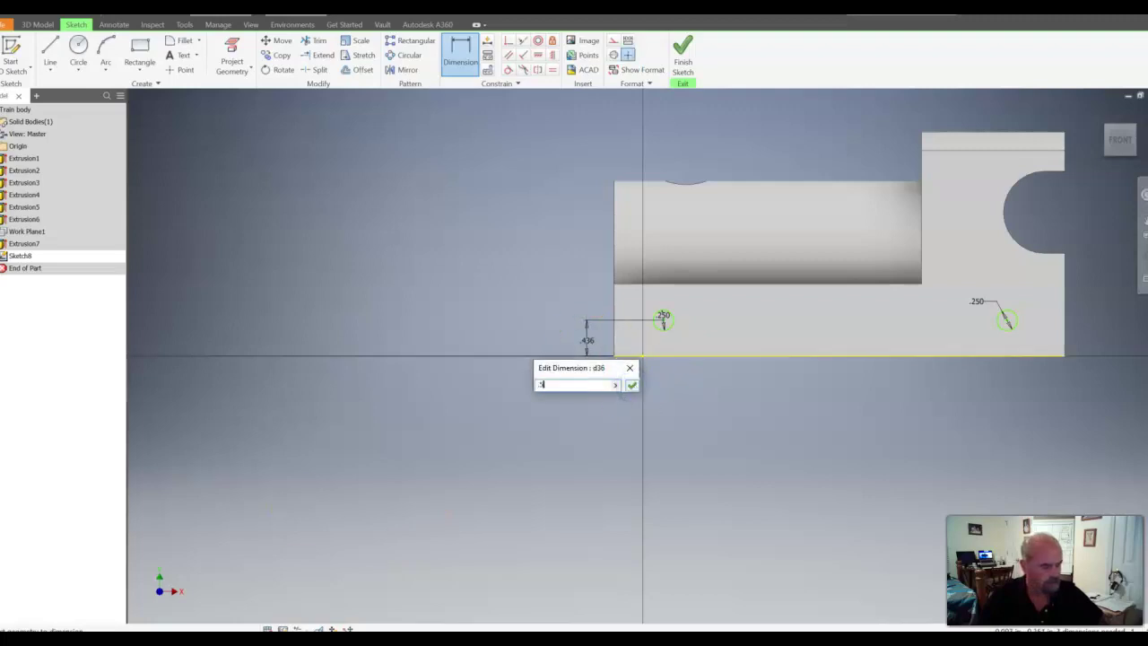
pyautogui.write('.5')
pyautogui.press('Return')
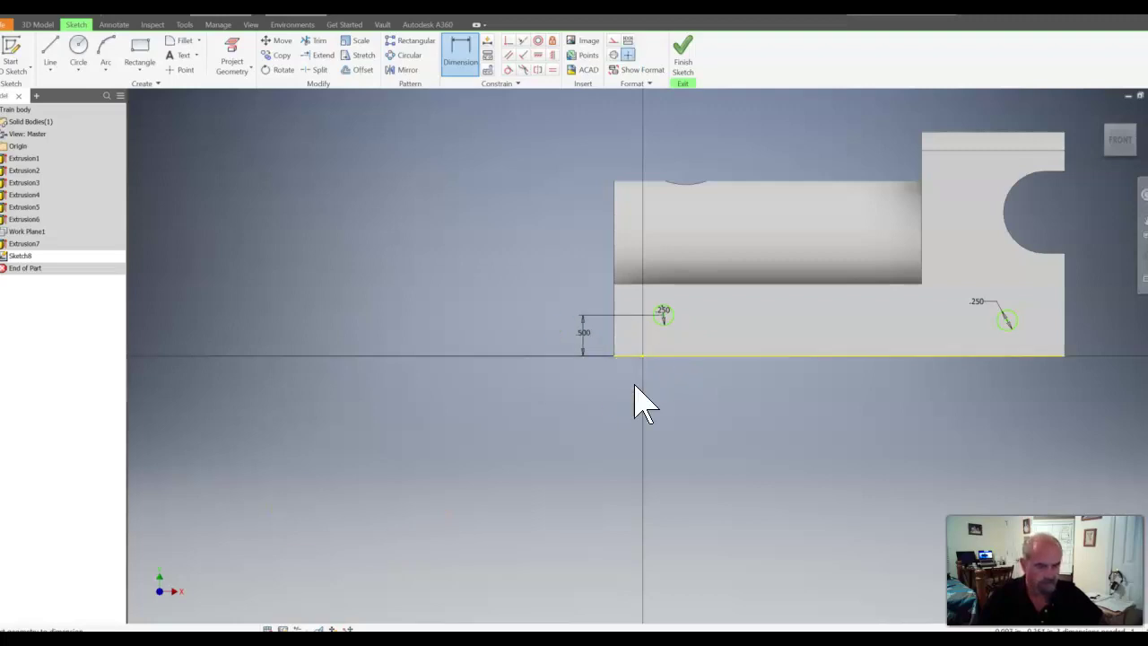
pyautogui.click(1007, 321)
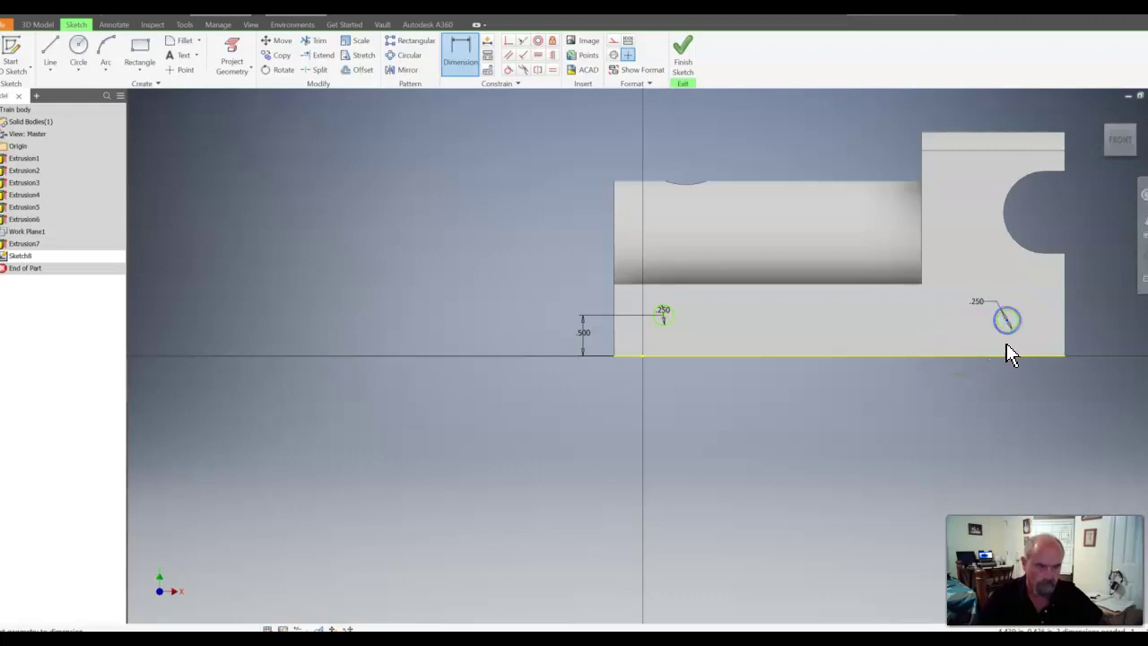
pyautogui.click(1003, 356)
pyautogui.click(1080, 338)
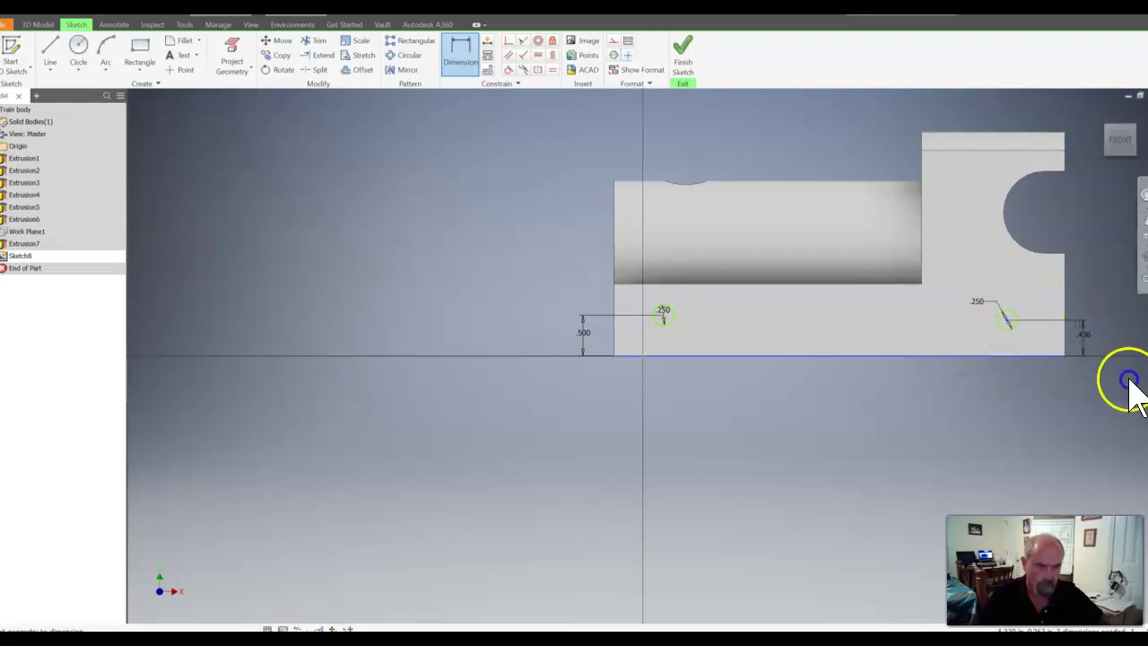
pyautogui.click(1128, 378)
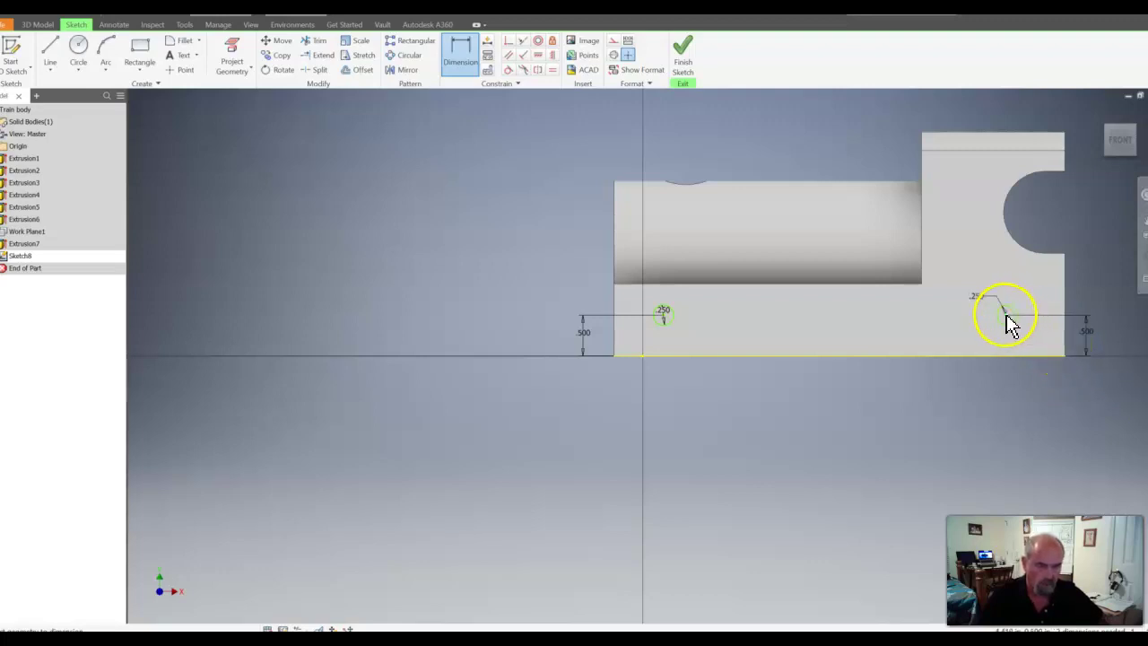
# - Dimension the rear circle's center 1 in from the rear edge of the train body
pyautogui.click(1009, 315)
pyautogui.click(1066, 323)
pyautogui.click(1089, 425)
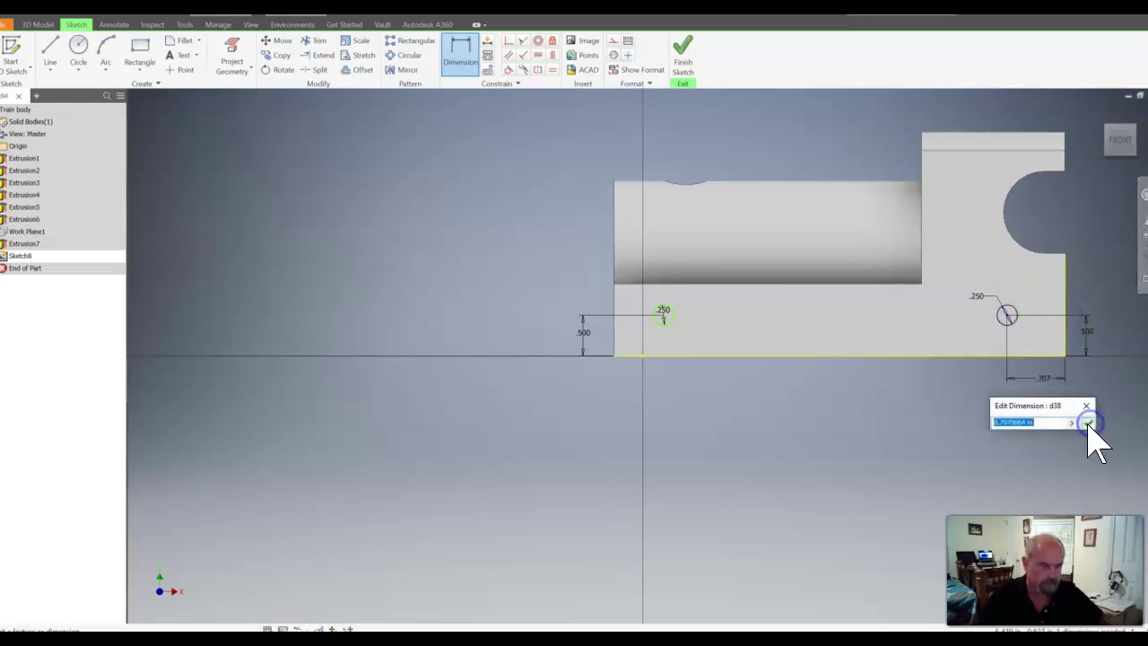
pyautogui.write('1')
pyautogui.click(1088, 422)
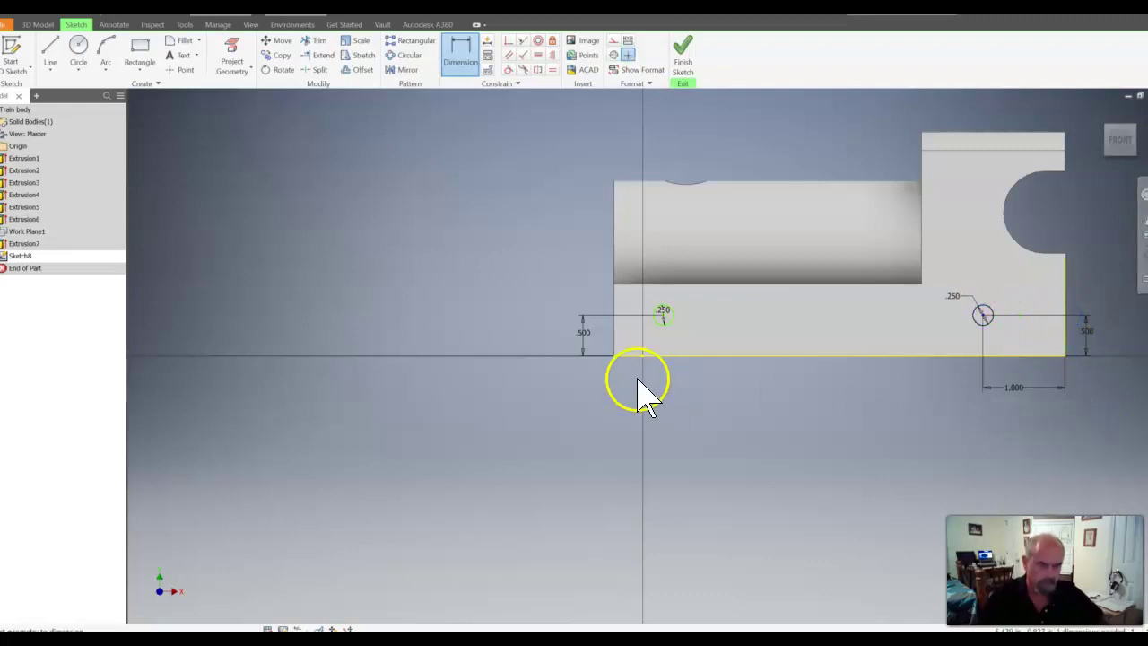
# - Dimension the front circle's center 1 in from the front edge of the base and finish the sketch
pyautogui.click(613, 332)
pyautogui.click(632, 427)
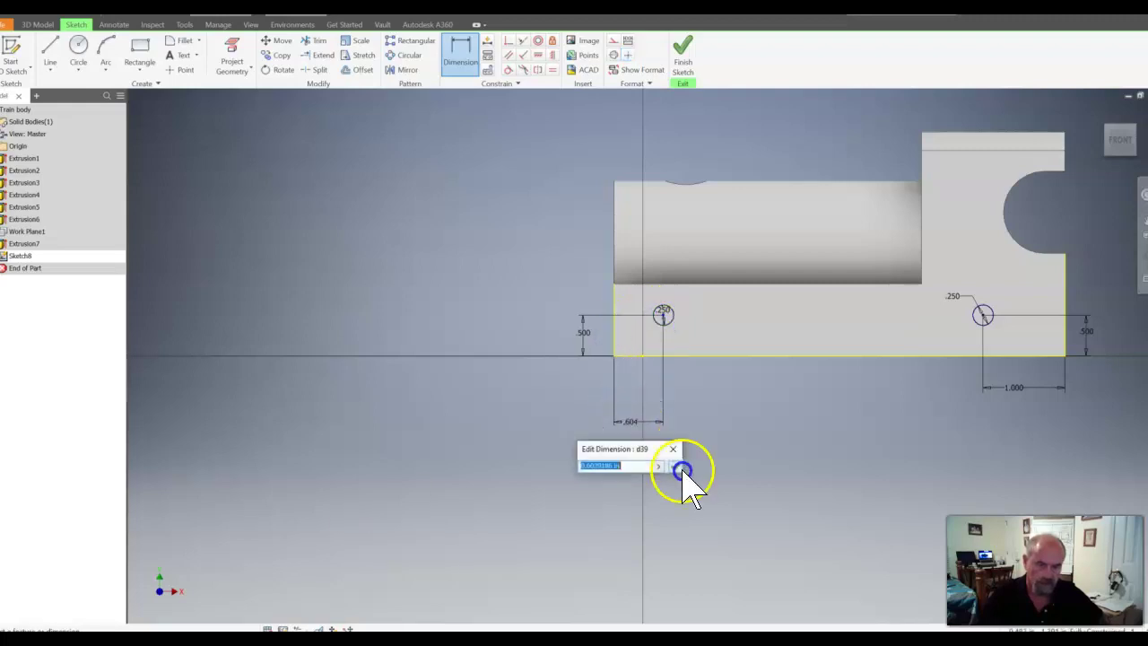
pyautogui.write('1')
pyautogui.click(678, 468)
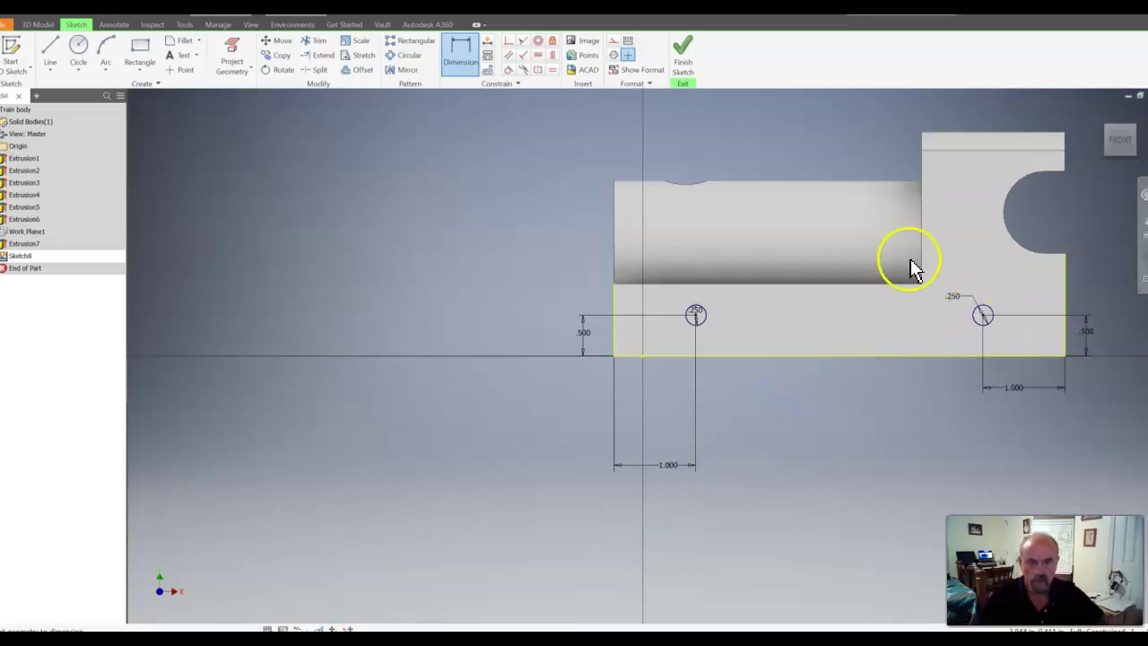
pyautogui.click(684, 54)
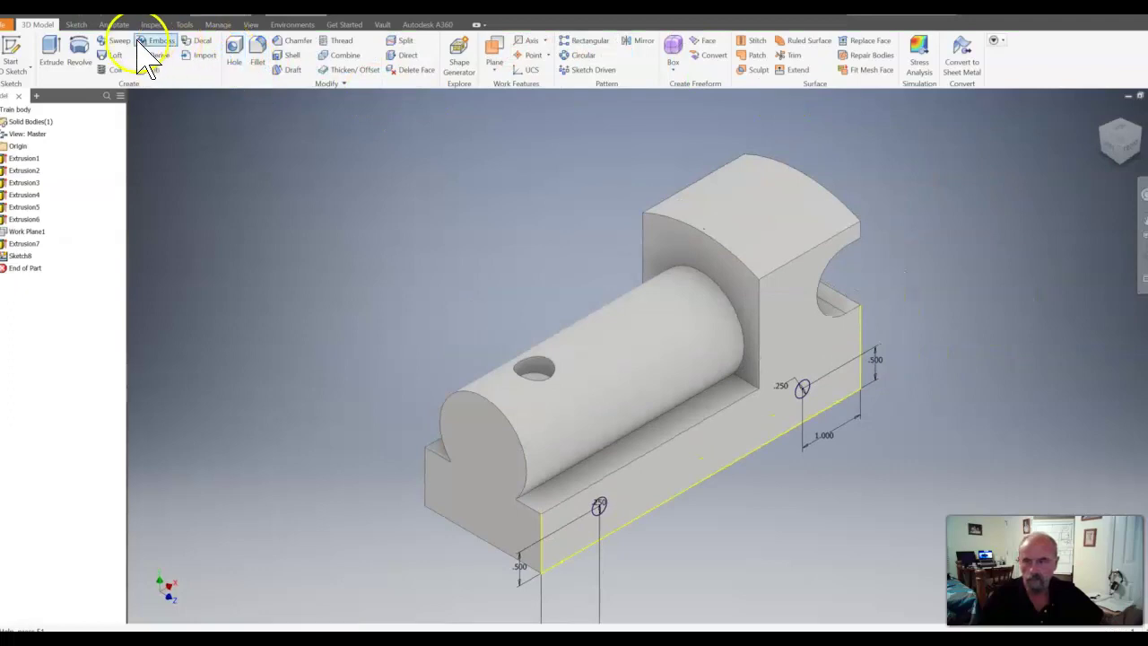
# - Extrude both side circles as a cut through the whole base with the extents set to All
pyautogui.click(49, 52)
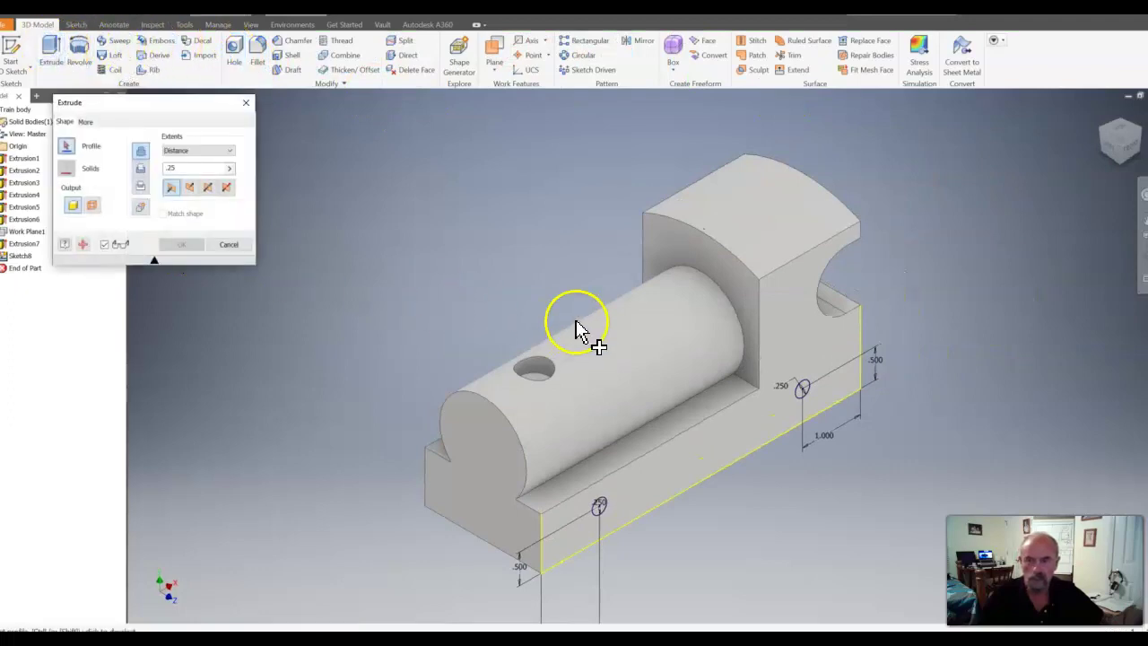
pyautogui.click(805, 392)
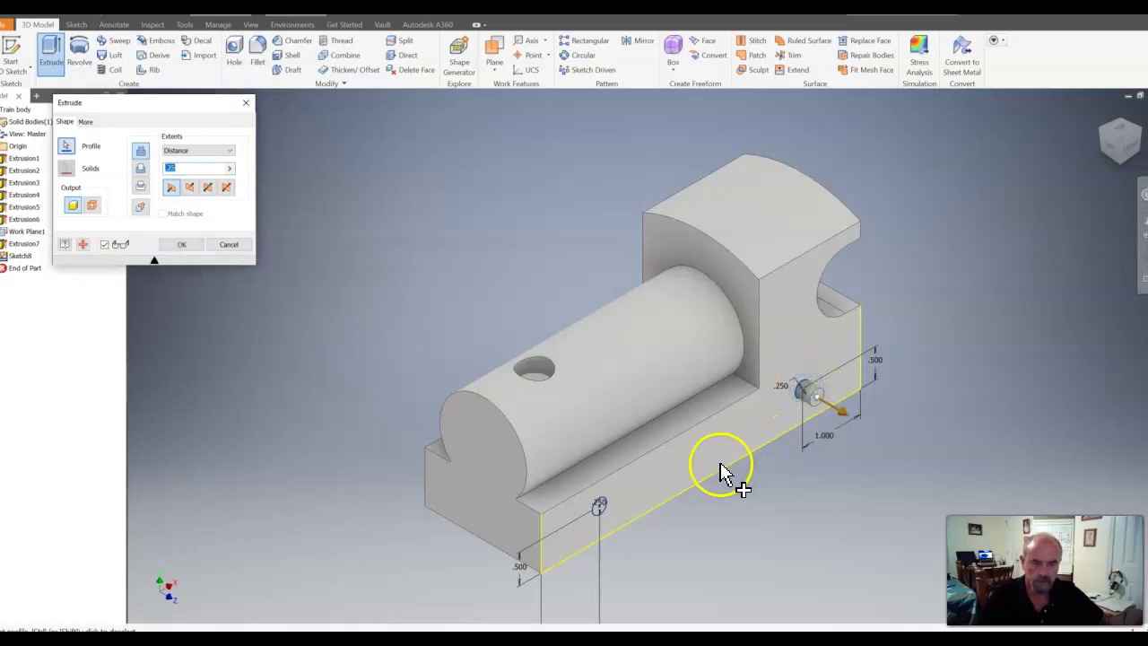
pyautogui.click(598, 509)
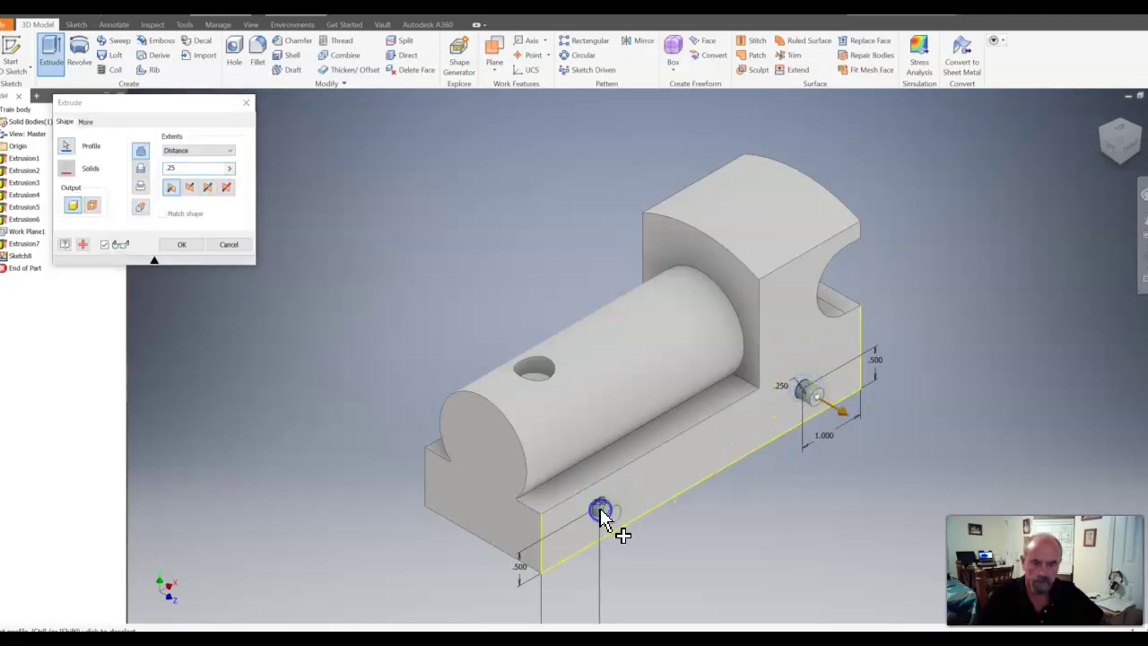
pyautogui.click(140, 168)
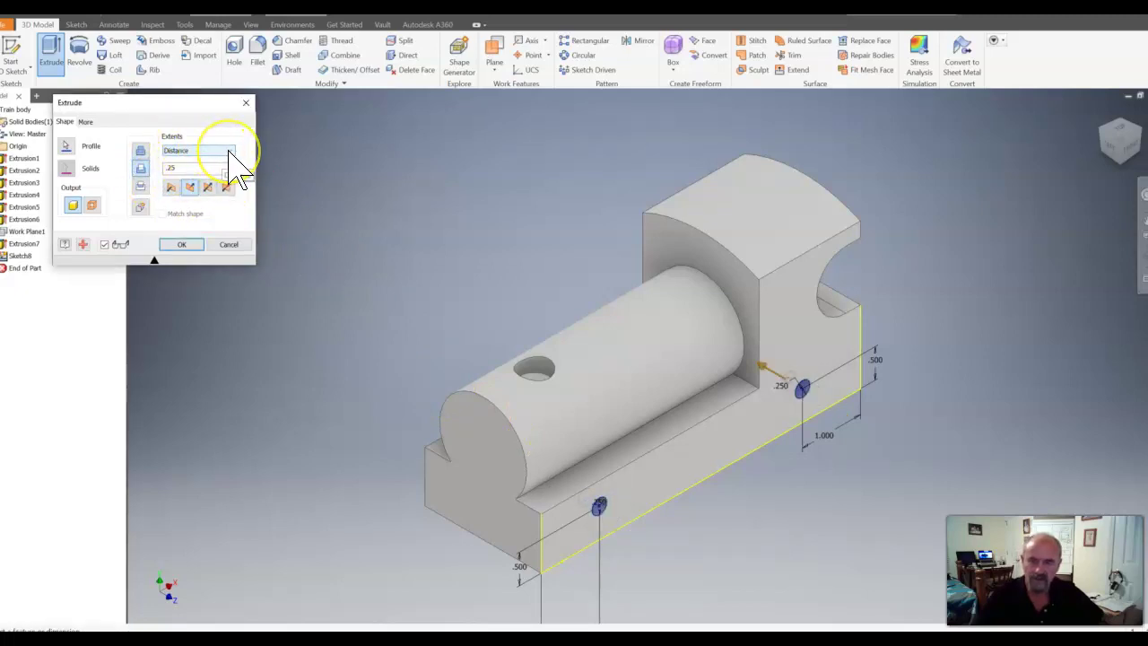
pyautogui.click(229, 153)
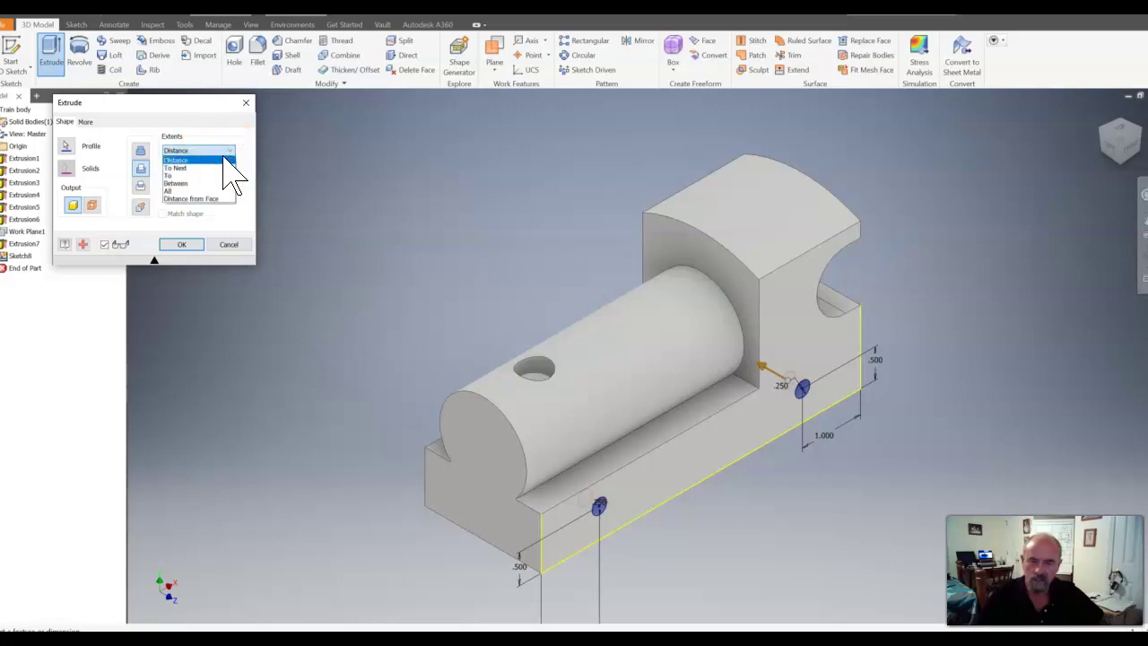
pyautogui.click(216, 190)
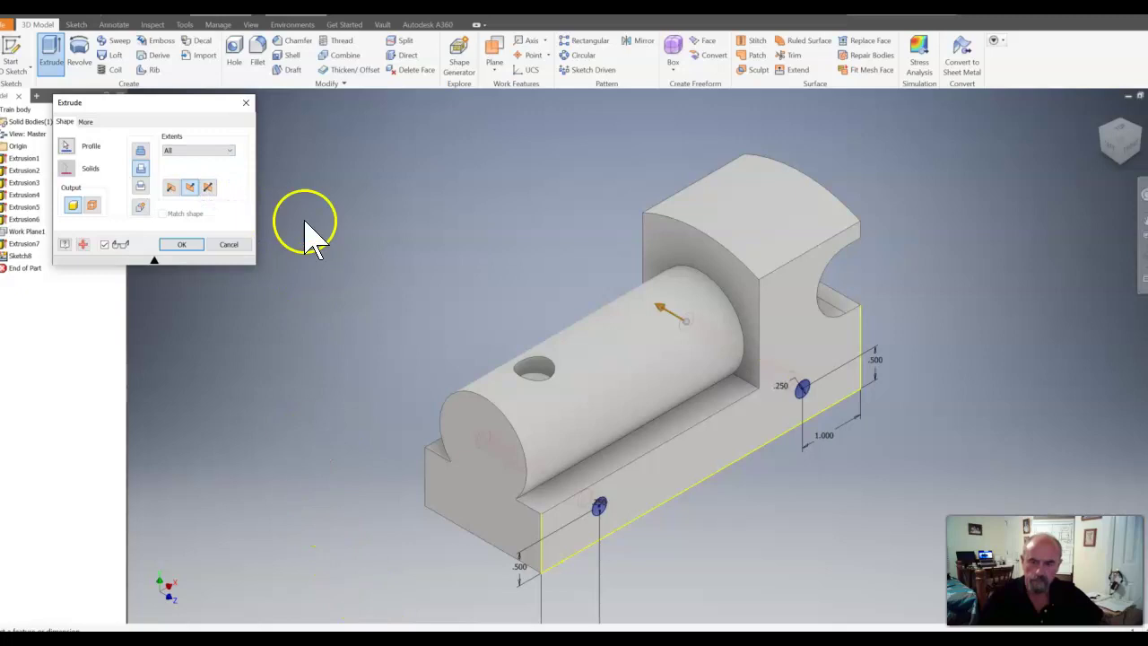
pyautogui.click(193, 244)
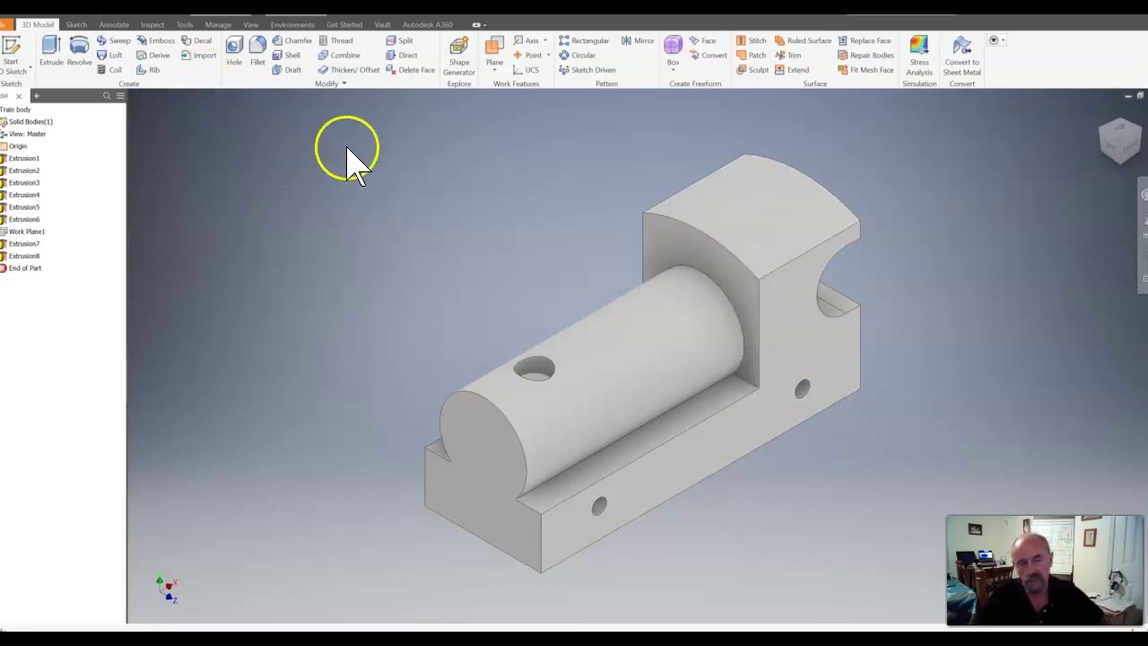
pyautogui.click(348, 43)
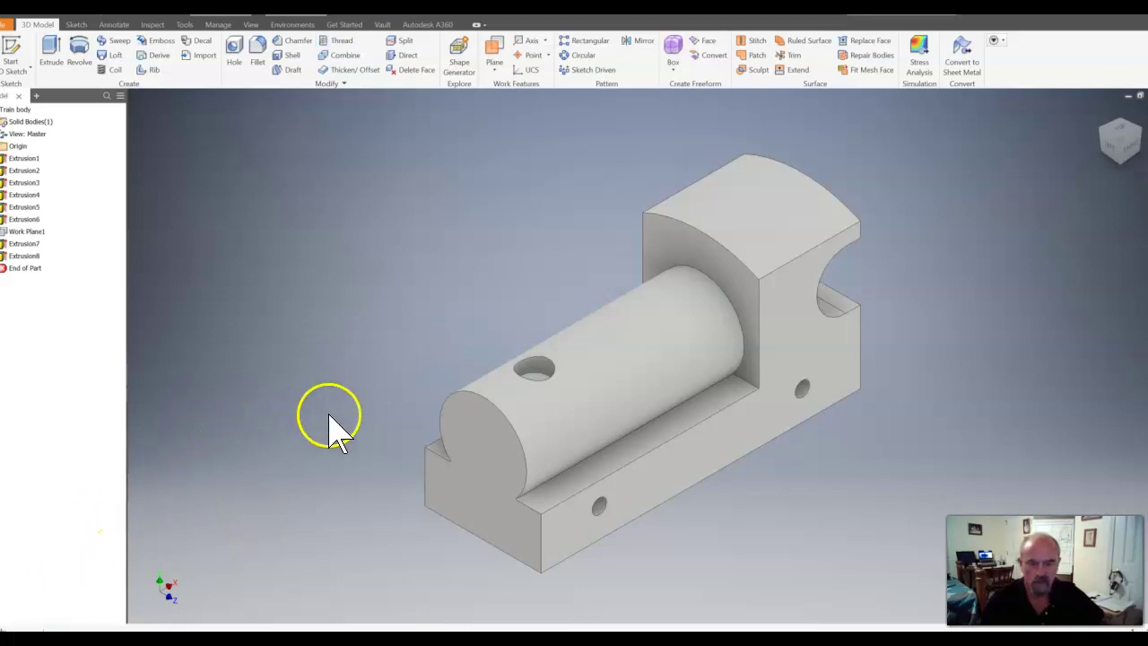
# - Thread the front side hole over its full length with ANSI Unified Screw Threads, size 0.25, designation 1/4-20 UNC, class 2B, right hand
pyautogui.click(344, 42)
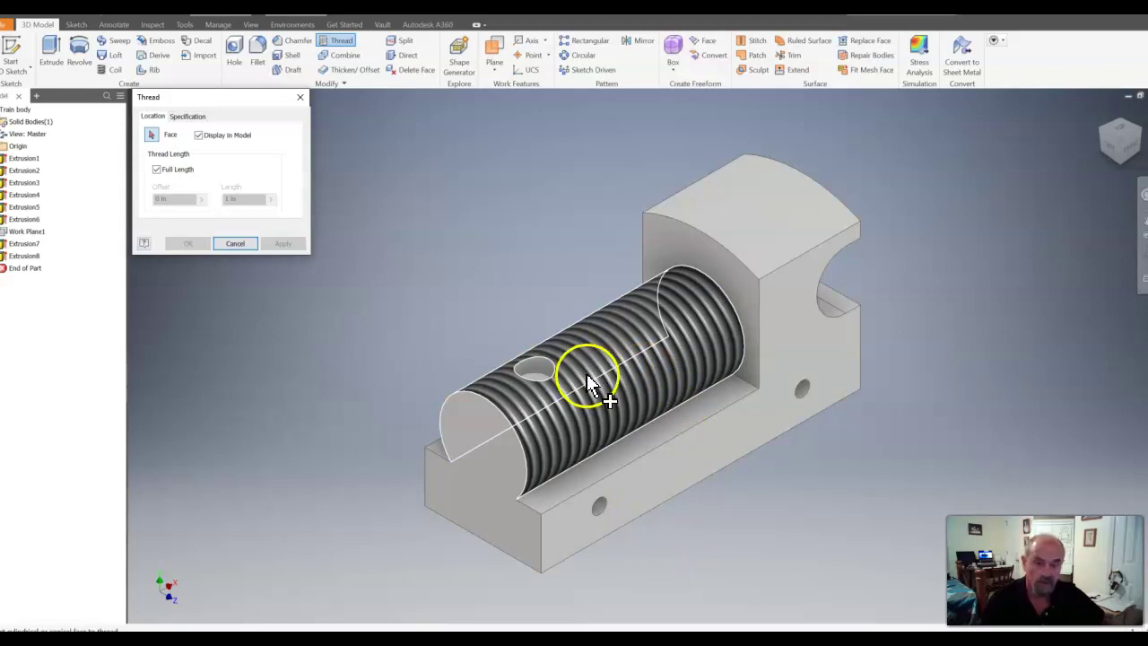
pyautogui.click(601, 509)
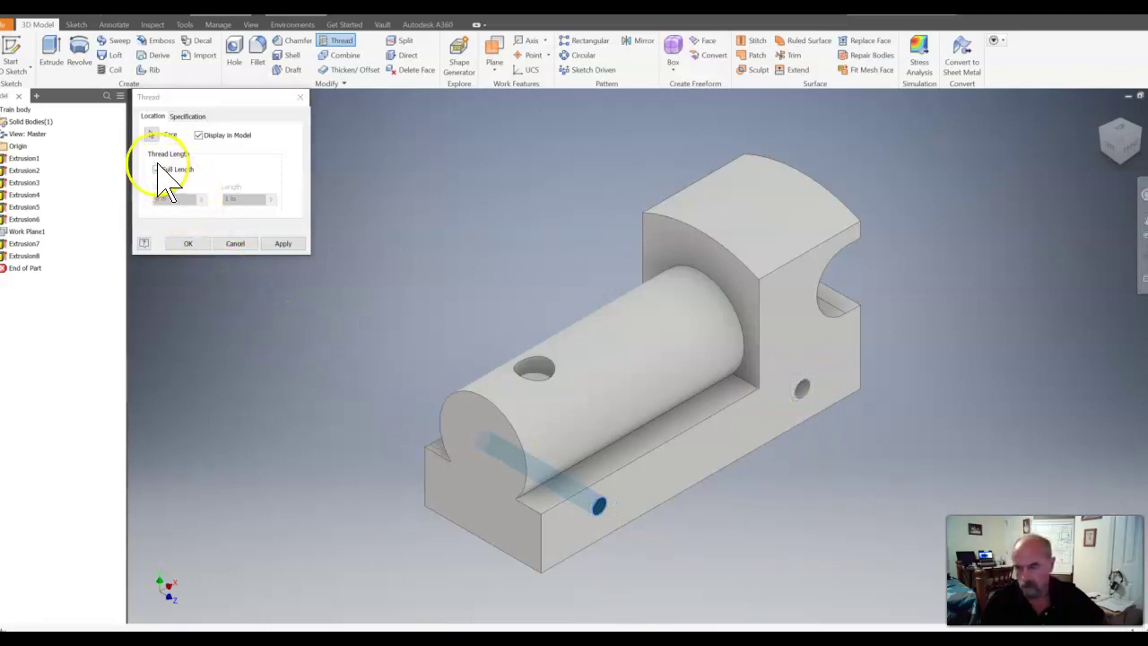
pyautogui.click(151, 134)
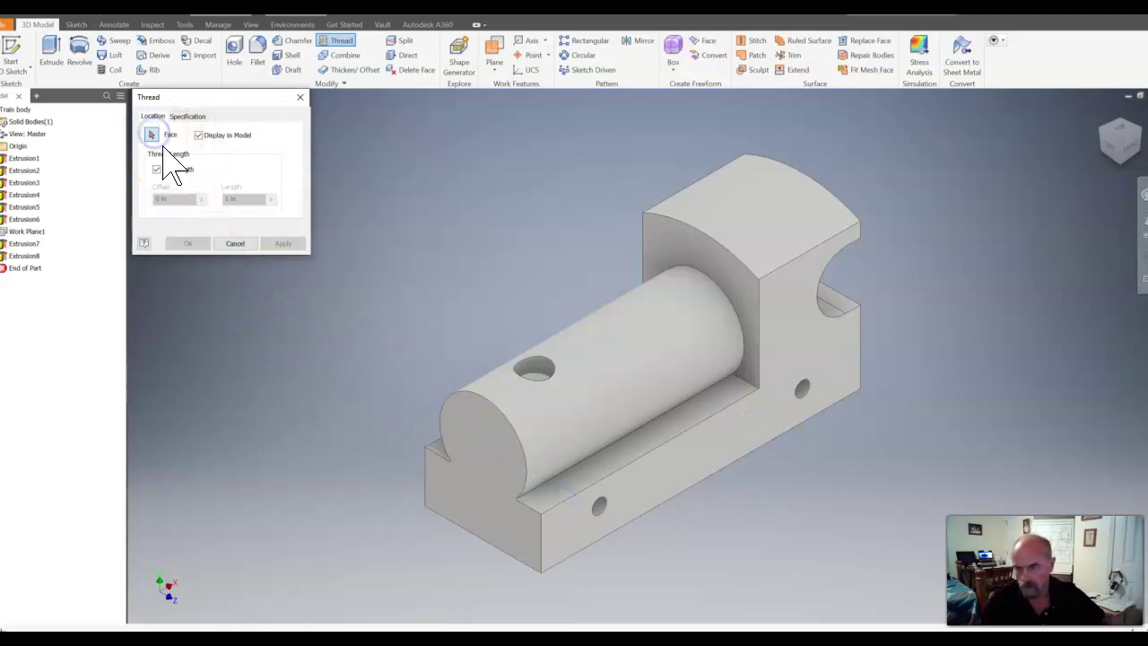
pyautogui.click(594, 504)
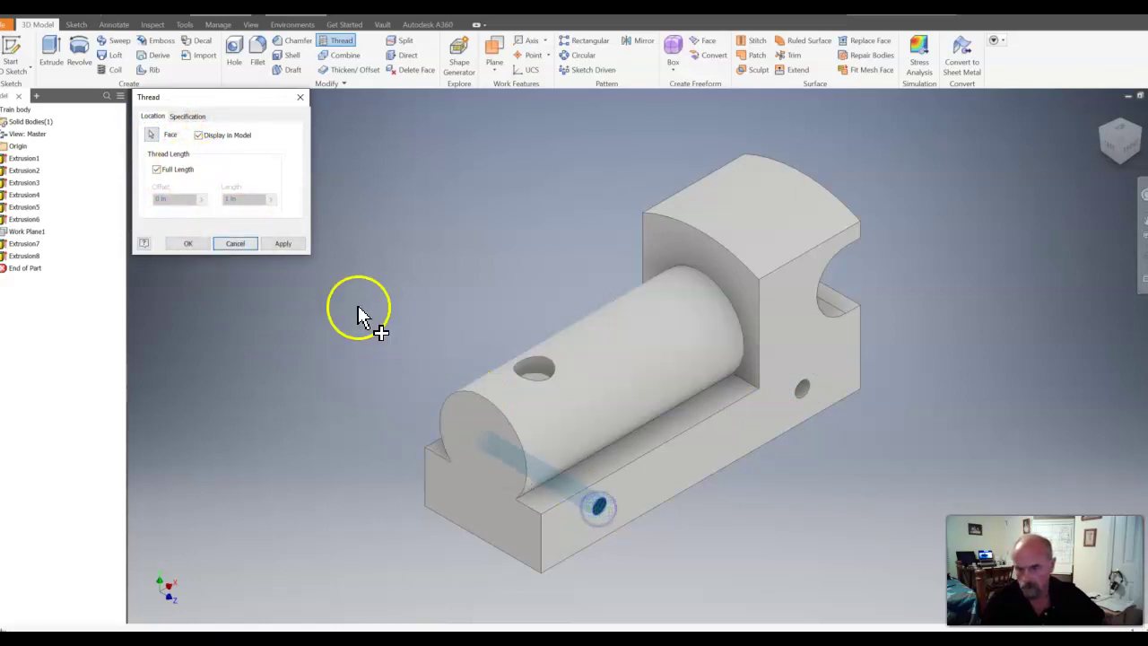
pyautogui.click(191, 116)
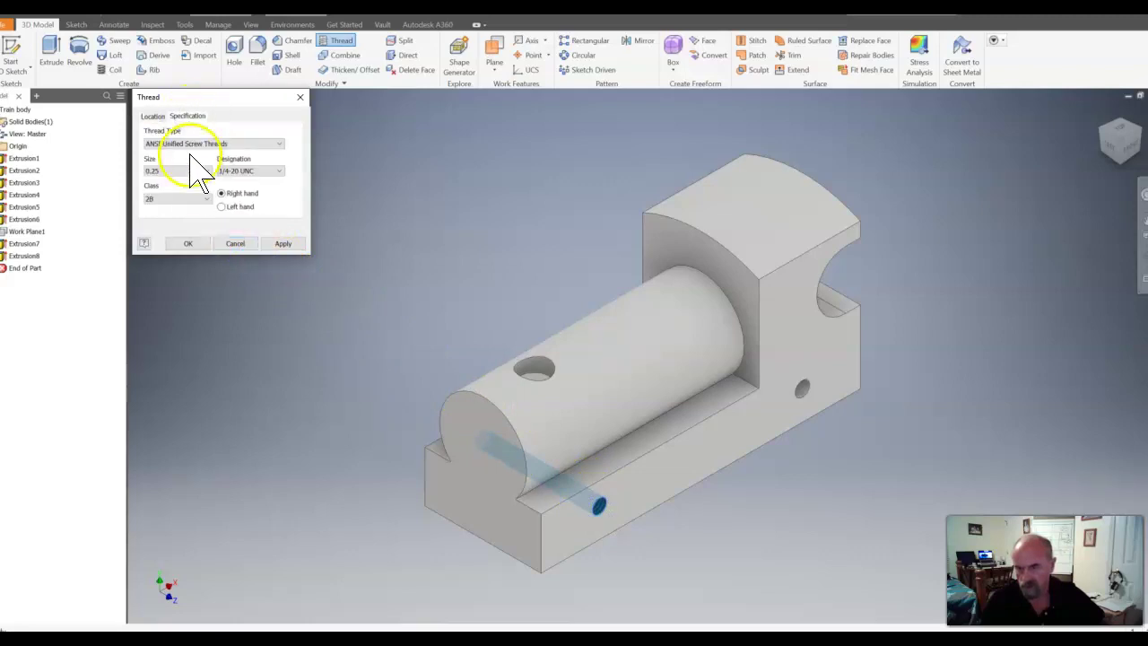
pyautogui.click(152, 116)
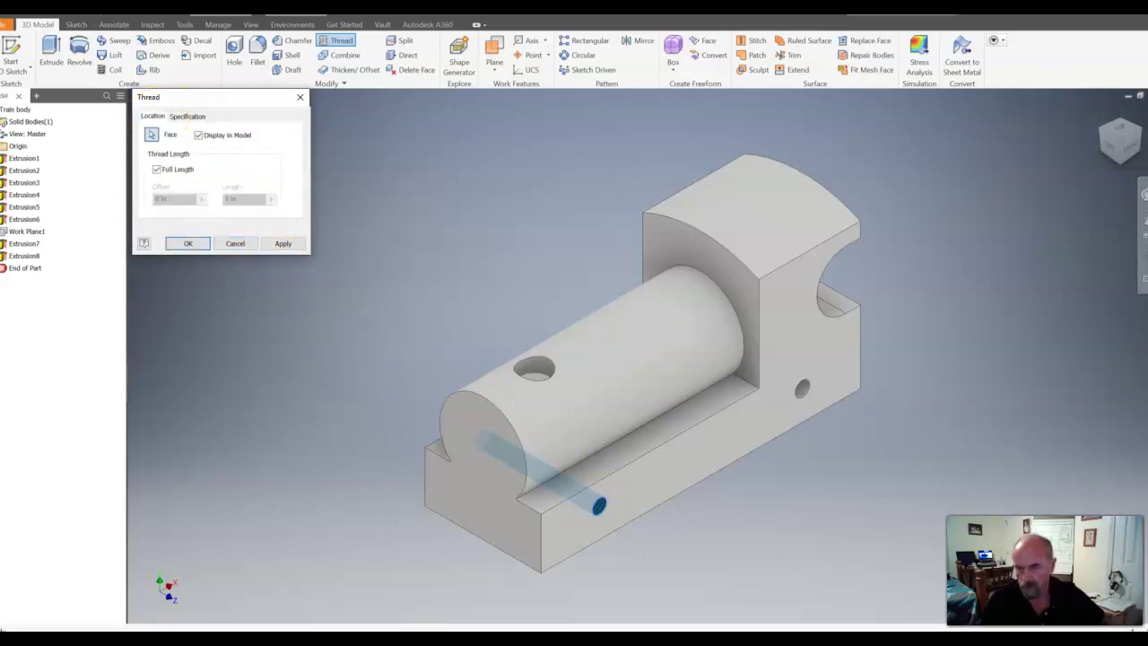
pyautogui.click(187, 117)
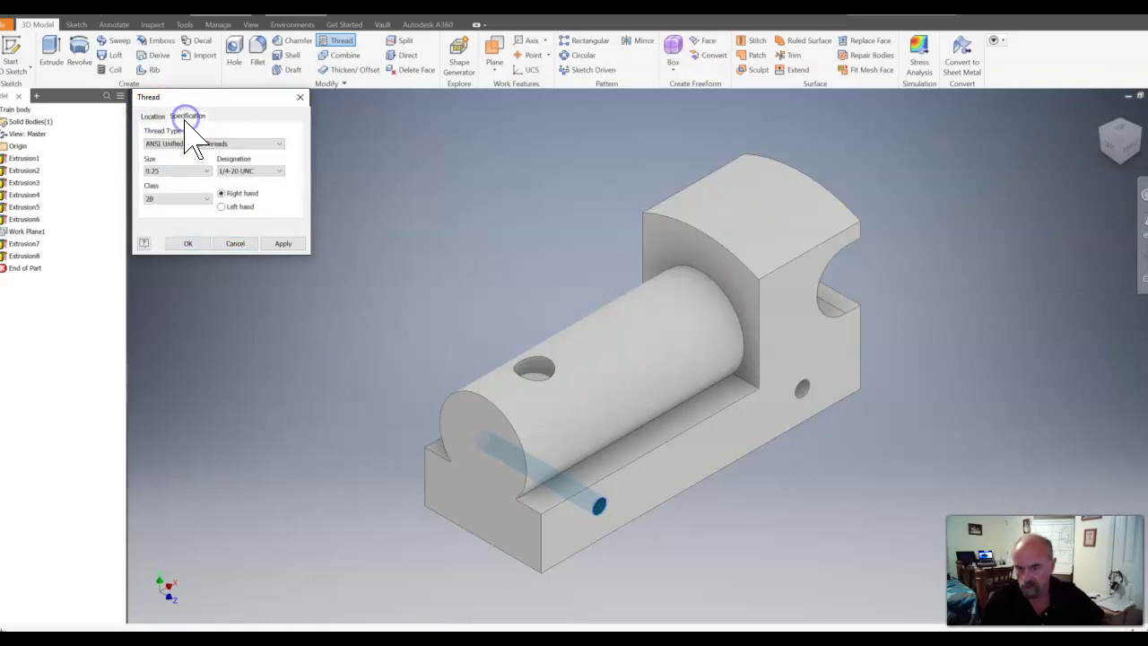
pyautogui.click(205, 172)
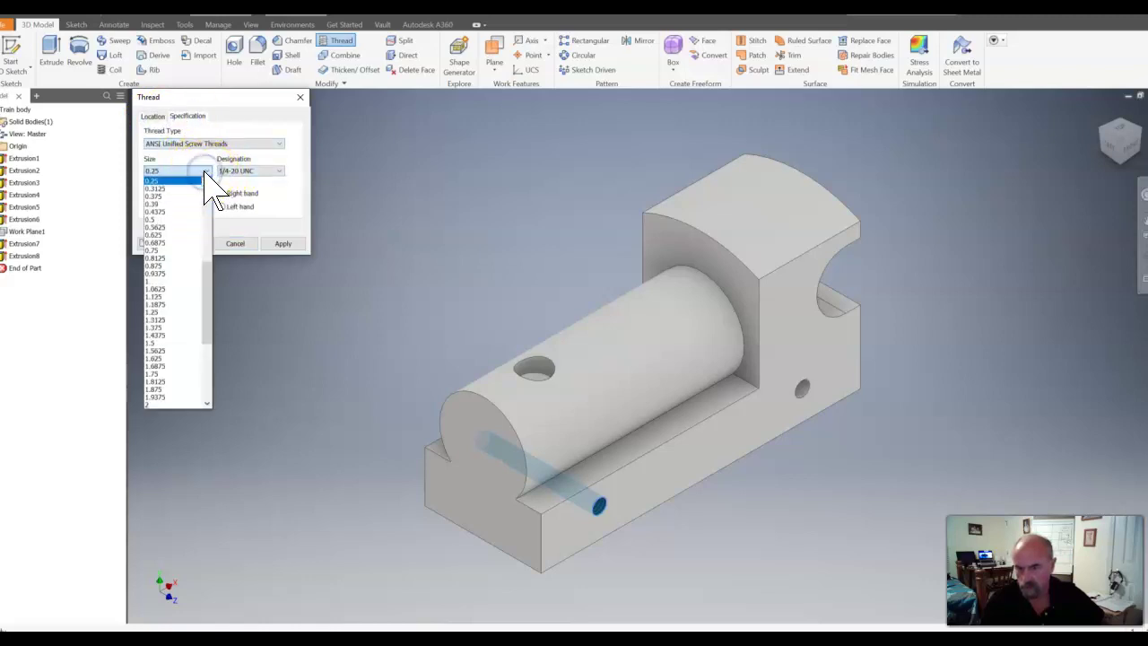
pyautogui.click(183, 178)
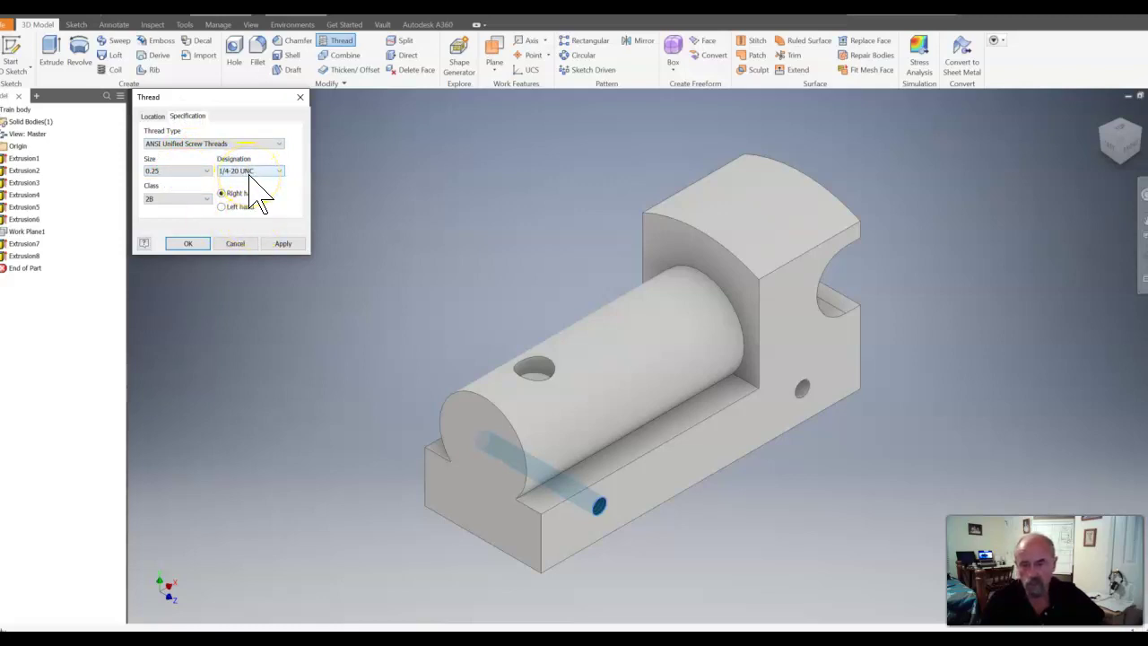
pyautogui.click(201, 199)
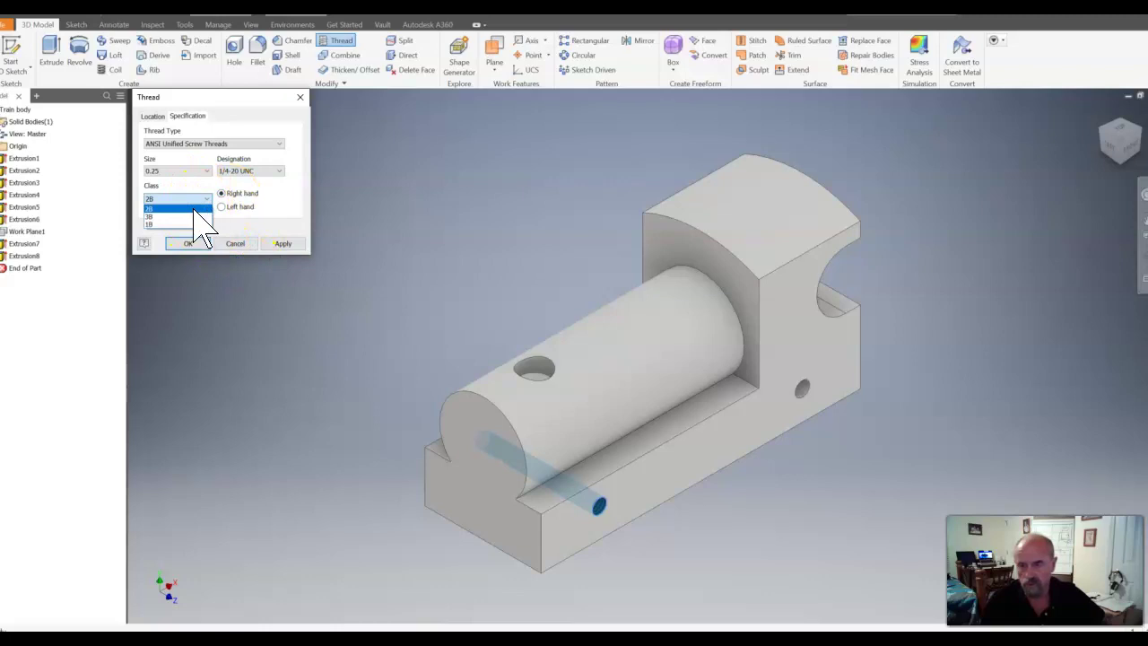
pyautogui.click(199, 199)
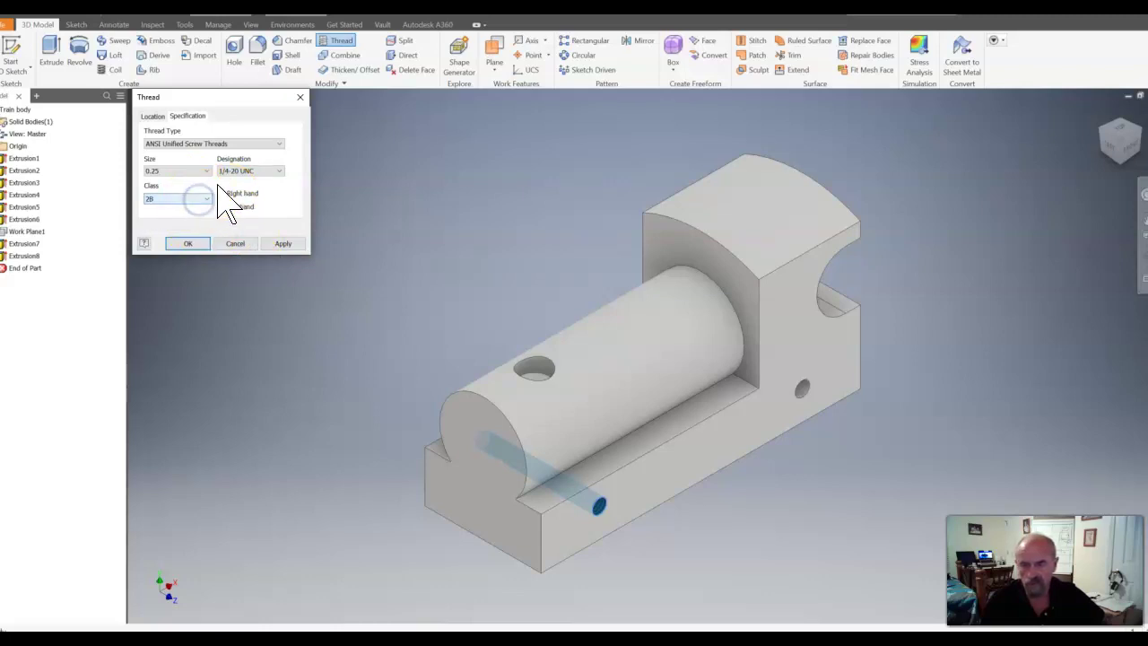
pyautogui.click(287, 245)
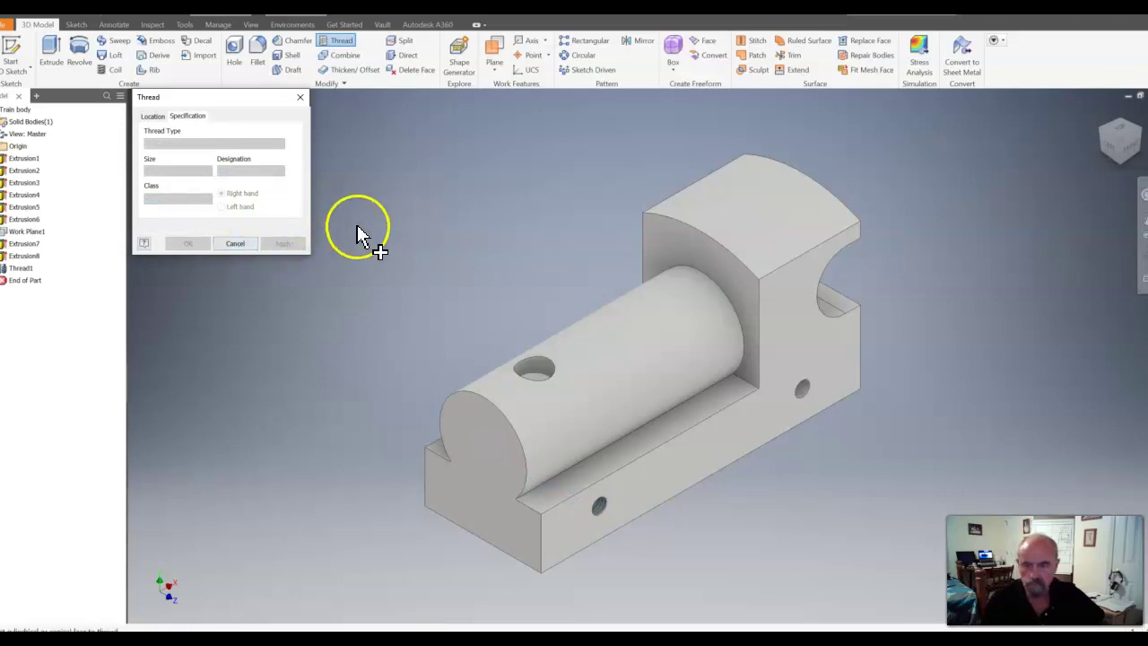
# - Thread the rear side hole over its full length and finish the Thread command
pyautogui.click(152, 116)
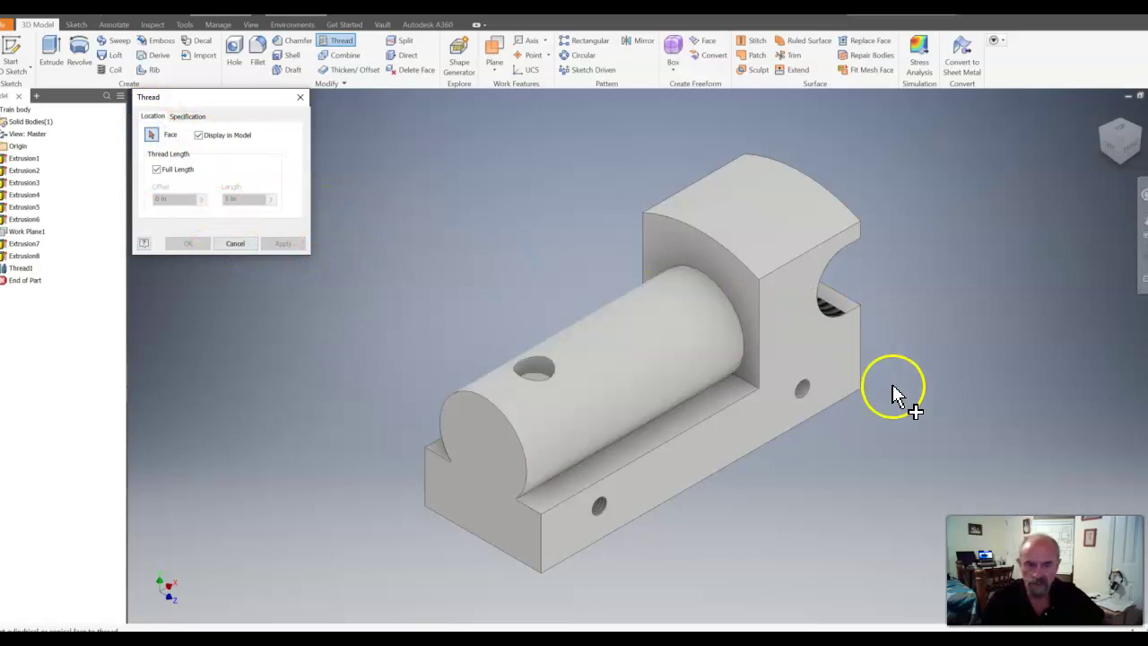
pyautogui.click(804, 392)
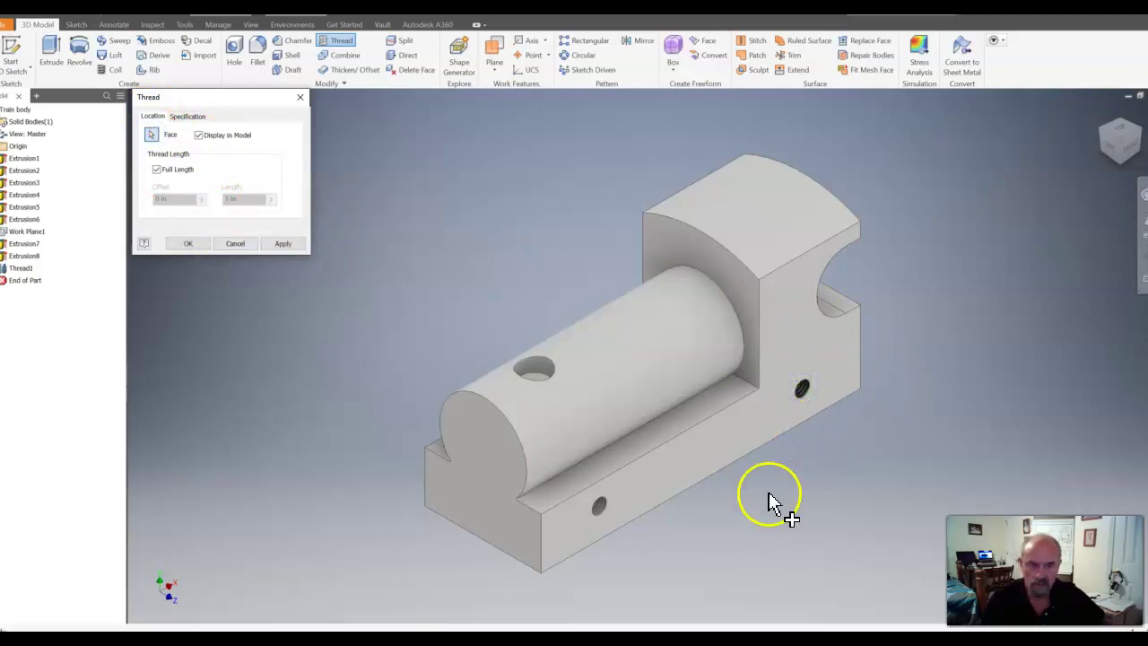
pyautogui.click(282, 243)
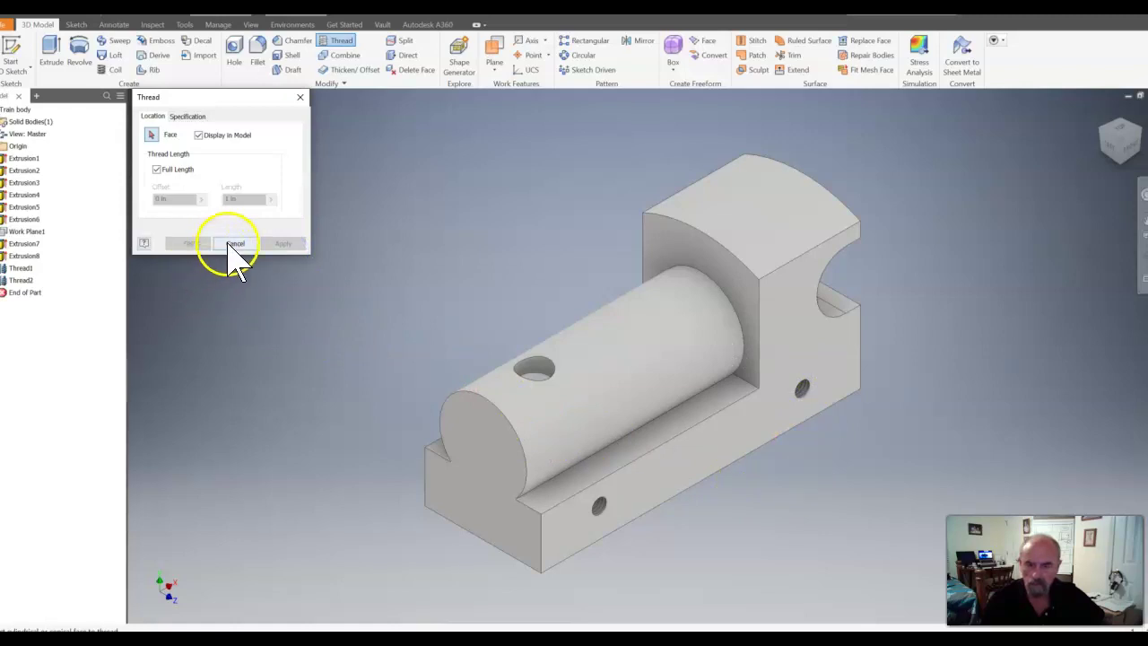
pyautogui.click(299, 97)
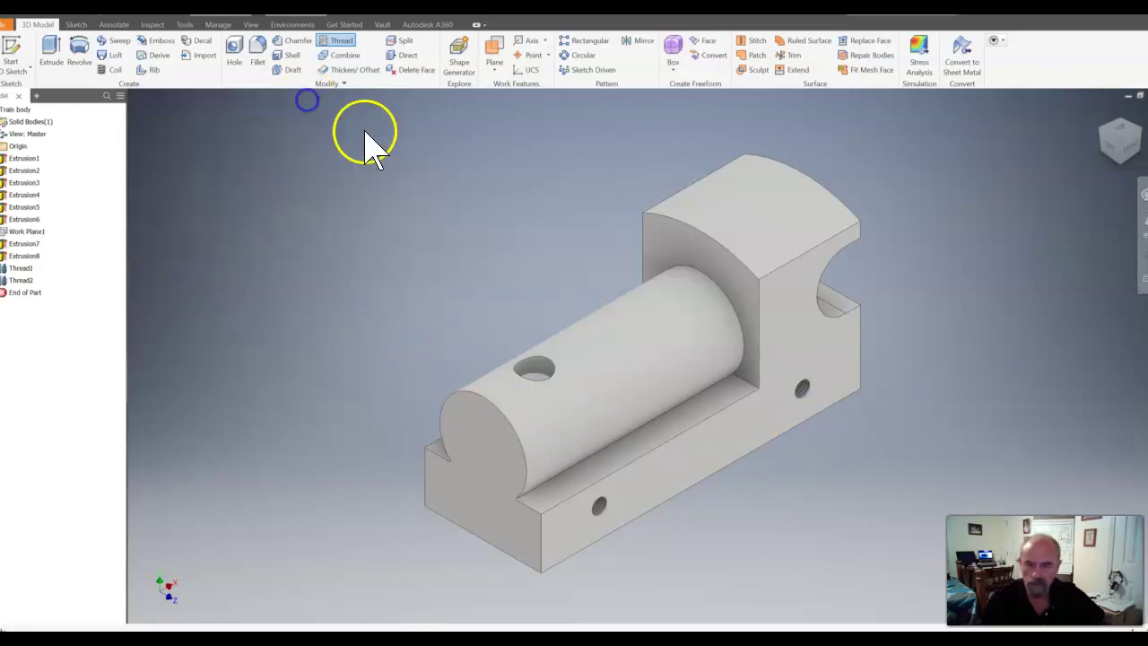
# - Examine the threads inside the side holes up close, then check the train body drawing for the front-face hole diameter, depth and positions
pyautogui.moveTo(1122, 141)
pyautogui.mouseDown()
pyautogui.moveTo(1102, 122)
pyautogui.moveTo(1049, 136)
pyautogui.moveTo(1110, 130)
pyautogui.moveTo(1111, 139)
pyautogui.mouseUp()
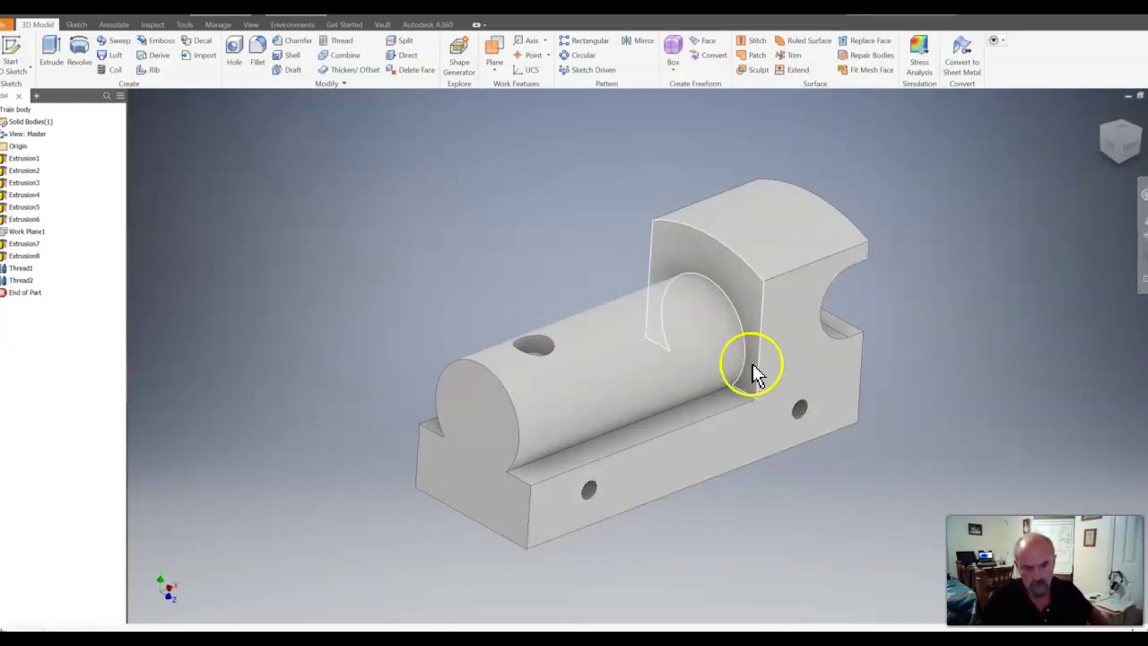
pyautogui.scroll(5, 807, 474)
pyautogui.scroll(-8, 807, 473)
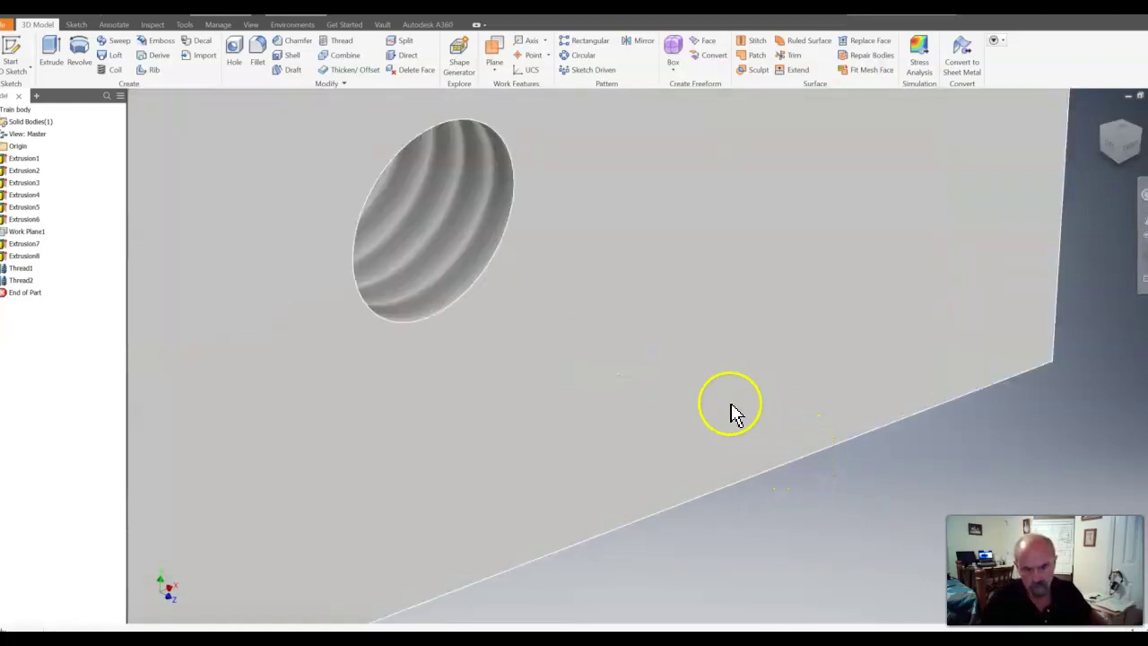
pyautogui.scroll(2, 539, 332)
pyautogui.scroll(6, 432, 257)
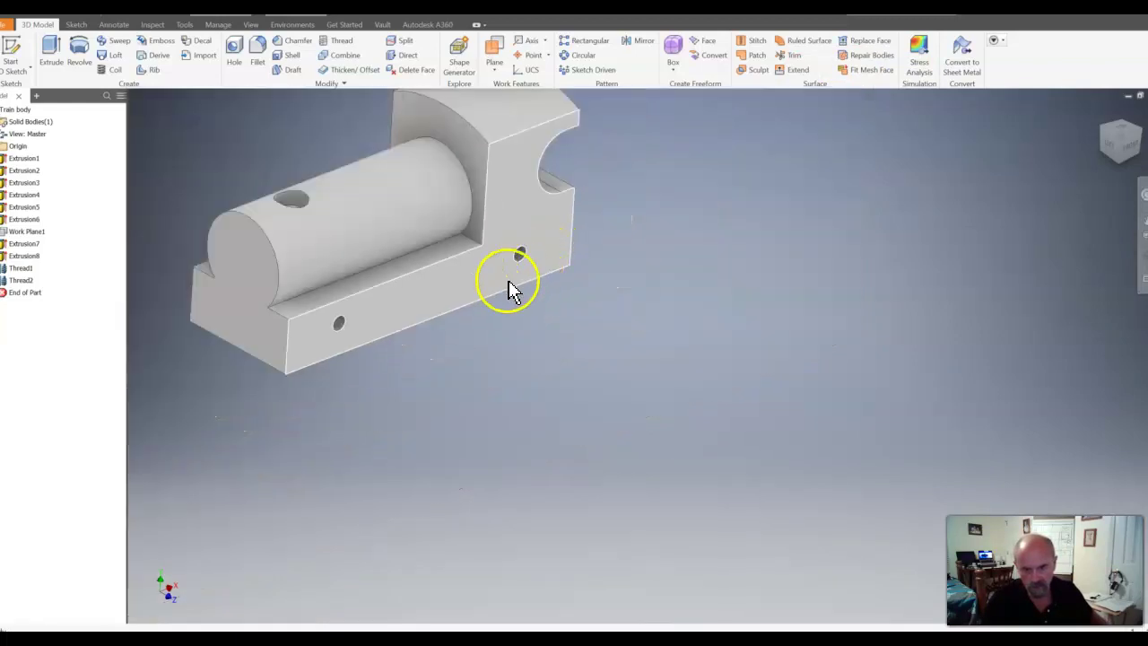
pyautogui.moveTo(431, 287); pyautogui.dragTo(664, 385, button='middle')
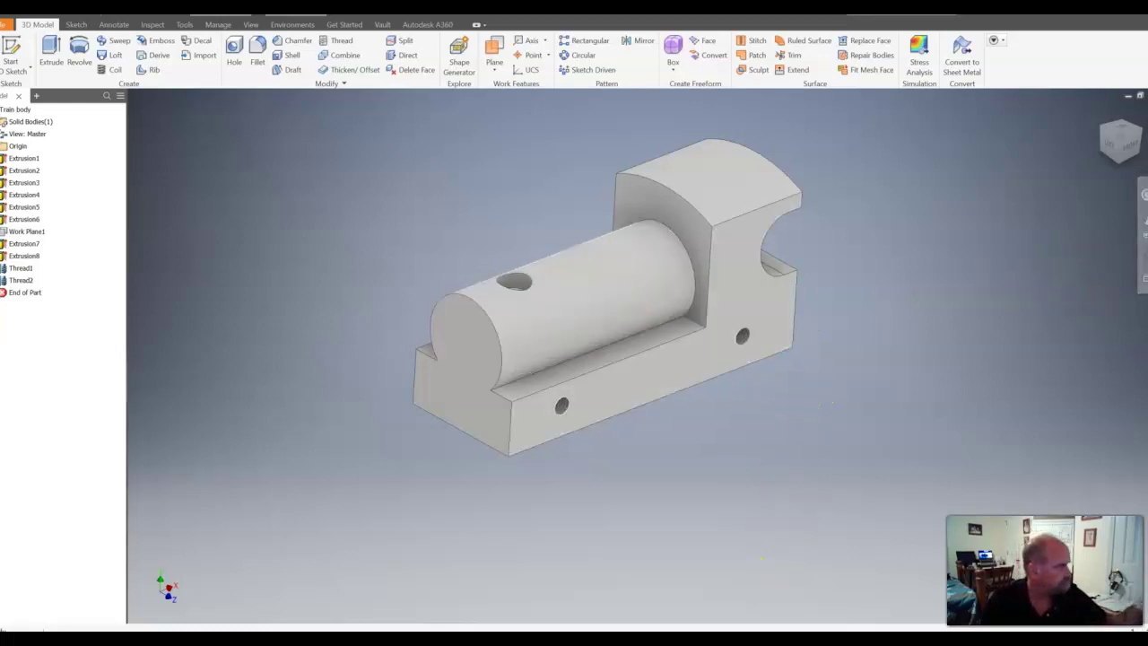
pyautogui.moveTo(1147, 89)
pyautogui.mouseDown()
pyautogui.moveTo(720, 95)
pyautogui.moveTo(726, 87)
pyautogui.mouseUp()
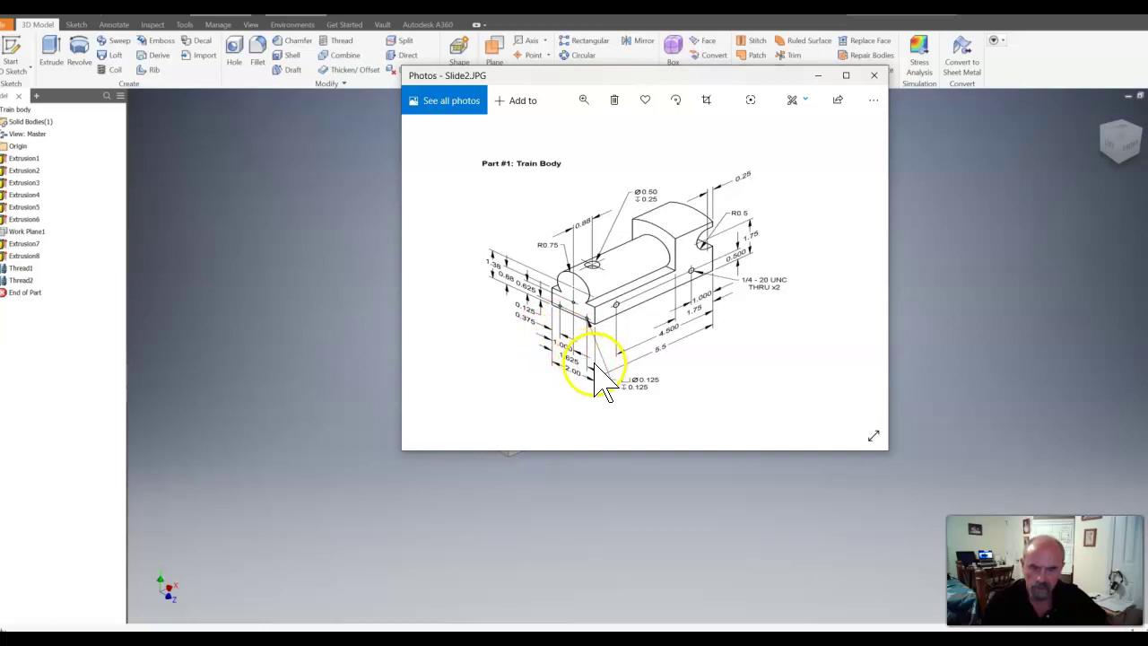
pyautogui.moveTo(579, 78); pyautogui.dragTo(1147, 126)
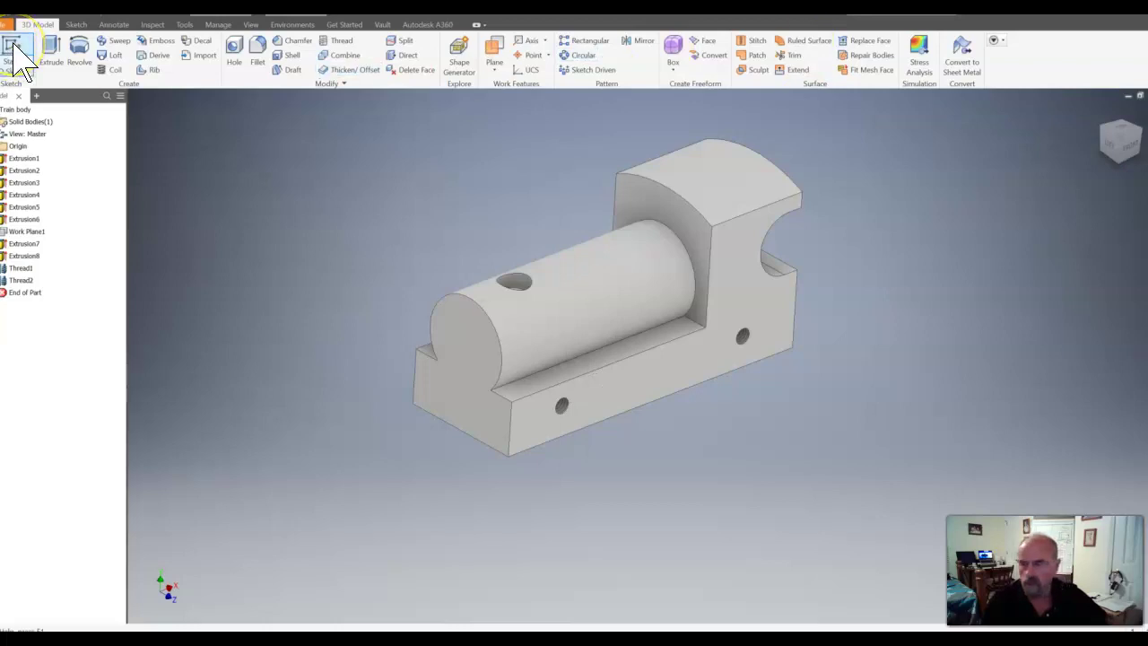
# - Start a sketch on the front face and draw three 0.125 in diameter circles on the base, one upper middle and two near the lower corners
pyautogui.click(14, 52)
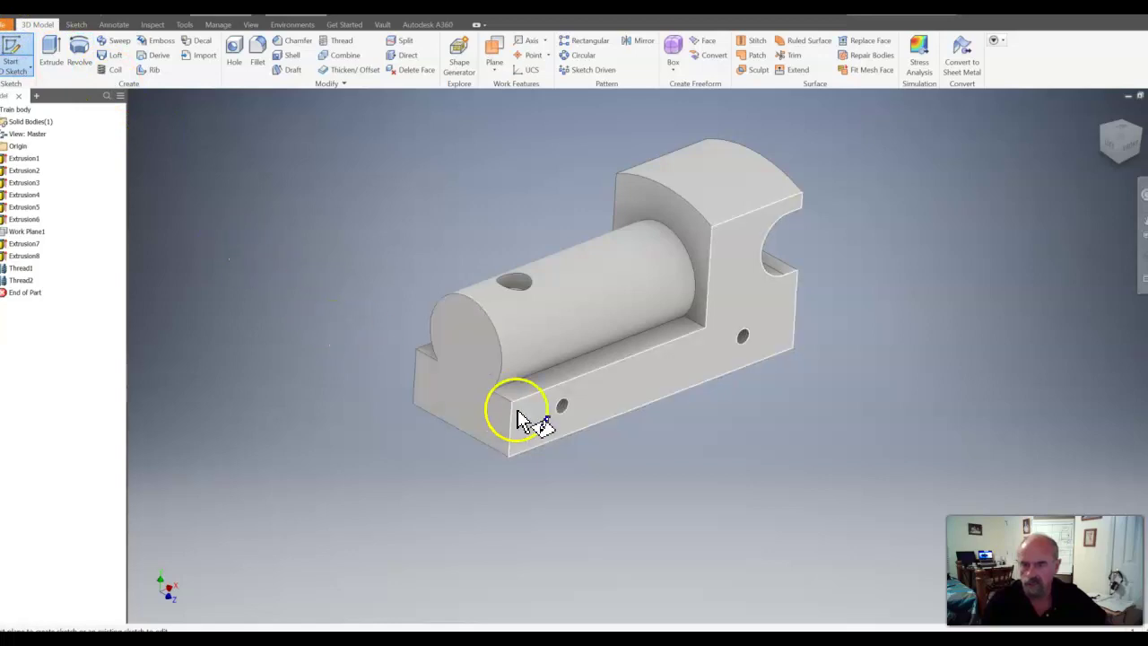
pyautogui.click(486, 363)
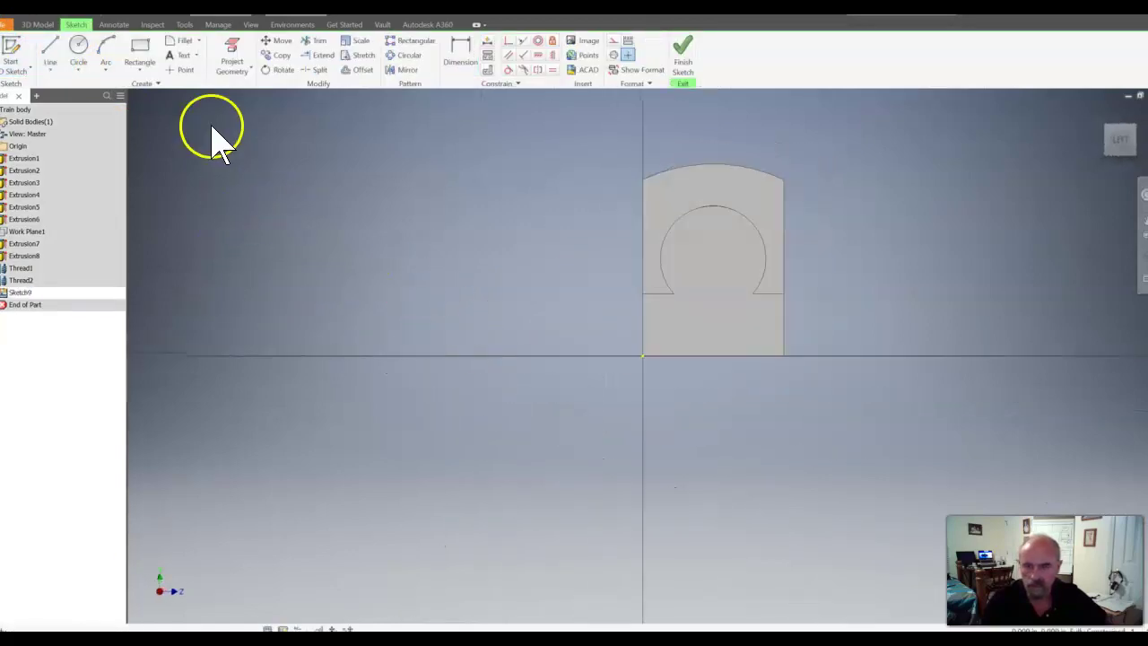
pyautogui.click(79, 49)
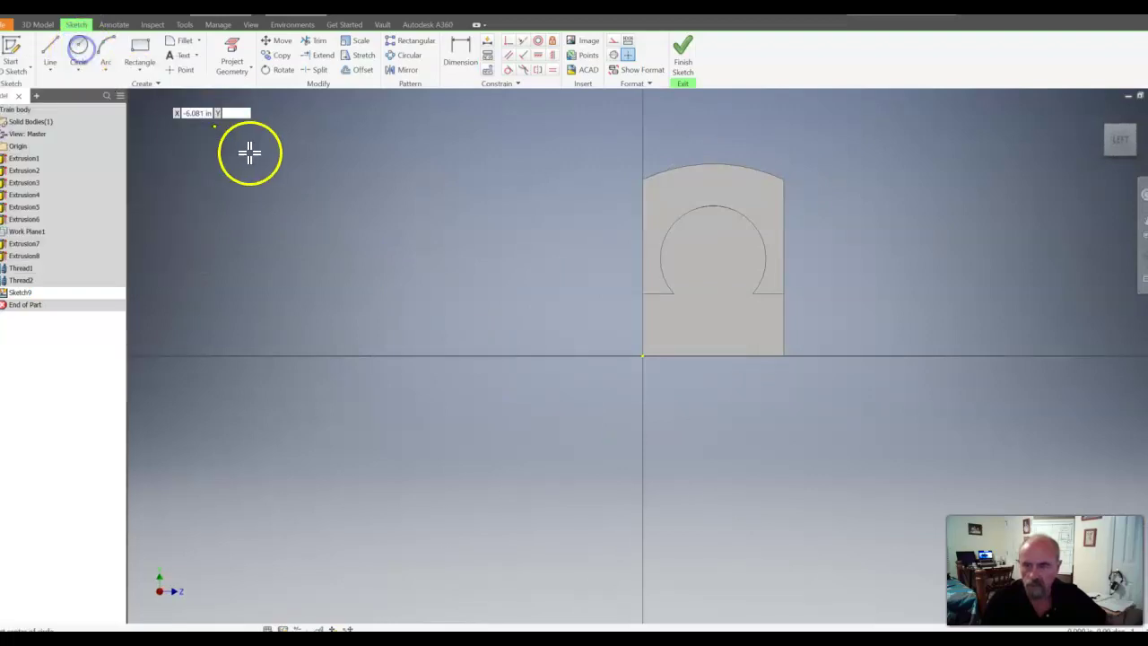
pyautogui.click(709, 305)
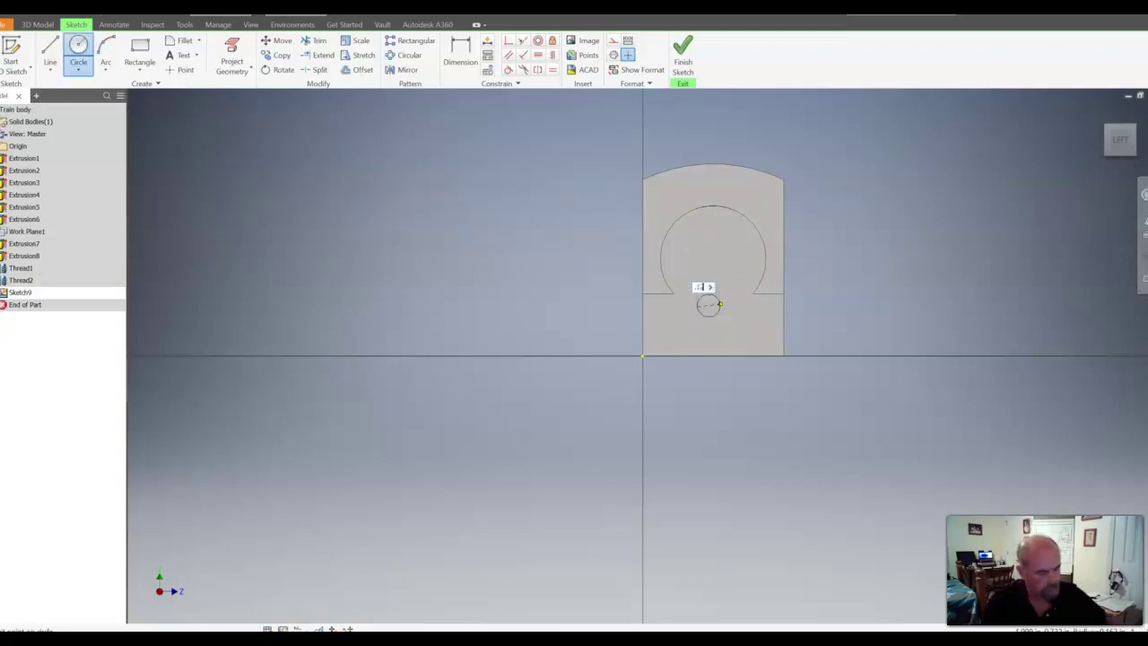
pyautogui.press('Return')
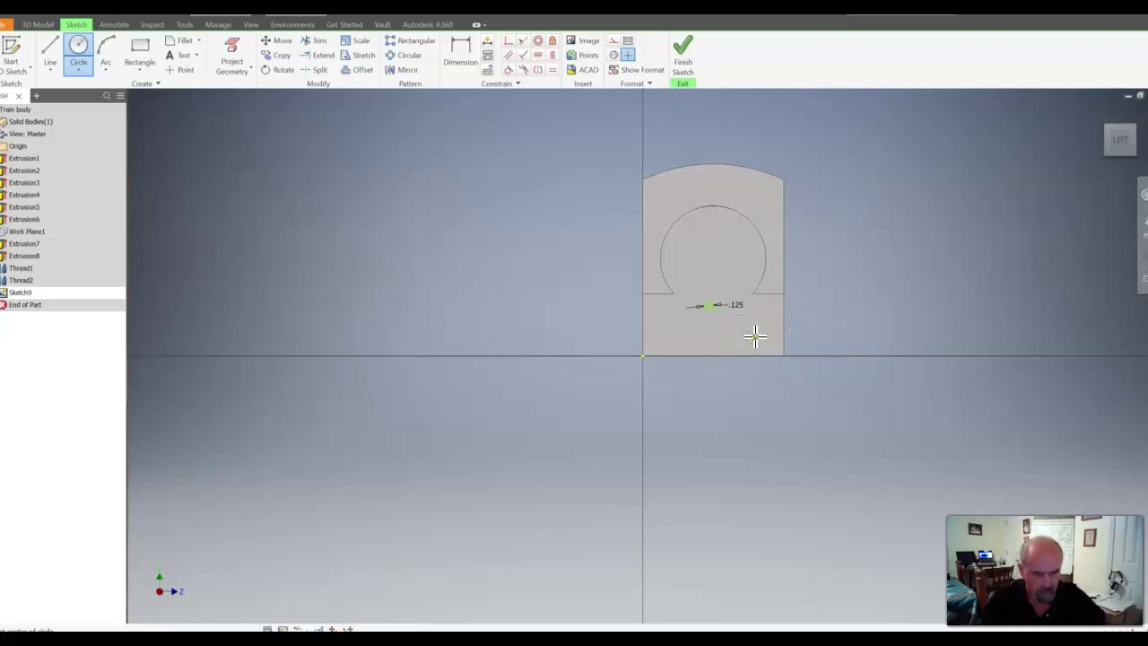
pyautogui.click(664, 337)
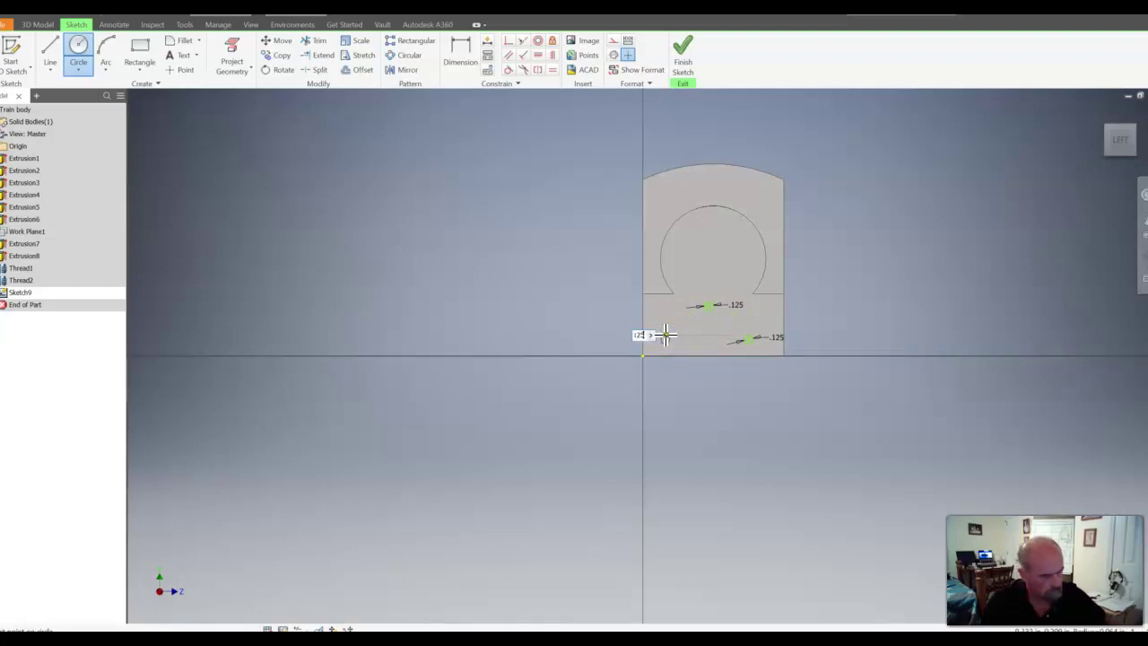
pyautogui.press('Return')
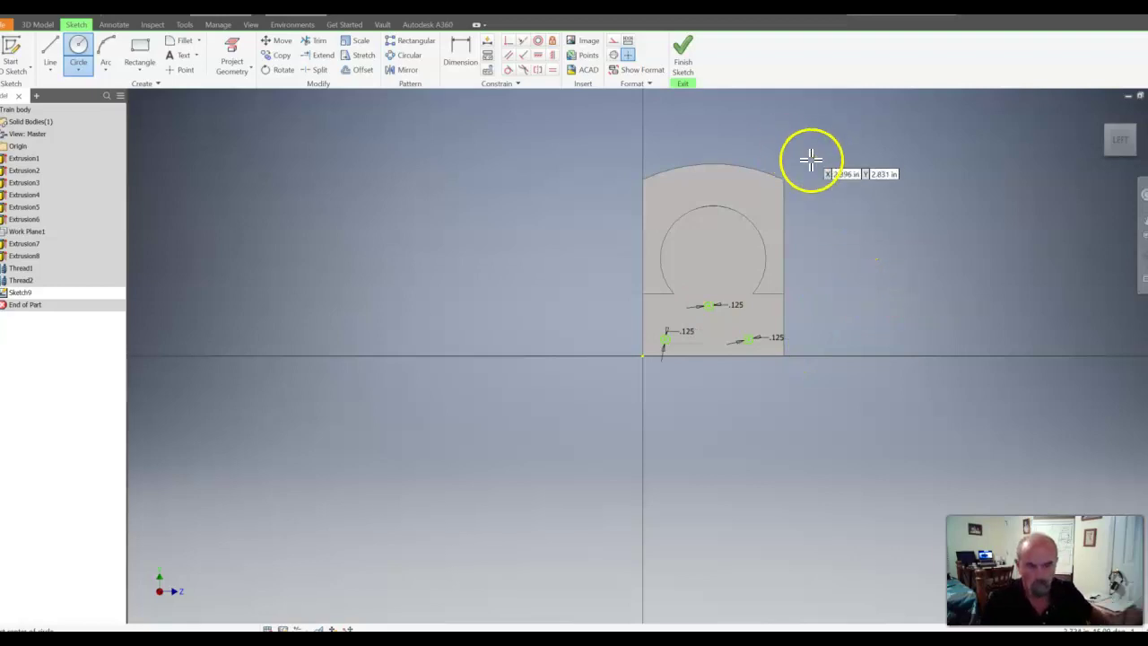
# - Dimension the upper middle circle's center 1 in from the right vertical edge of the front face
pyautogui.scroll(7, 816, 206)
pyautogui.scroll(-3, 825, 265)
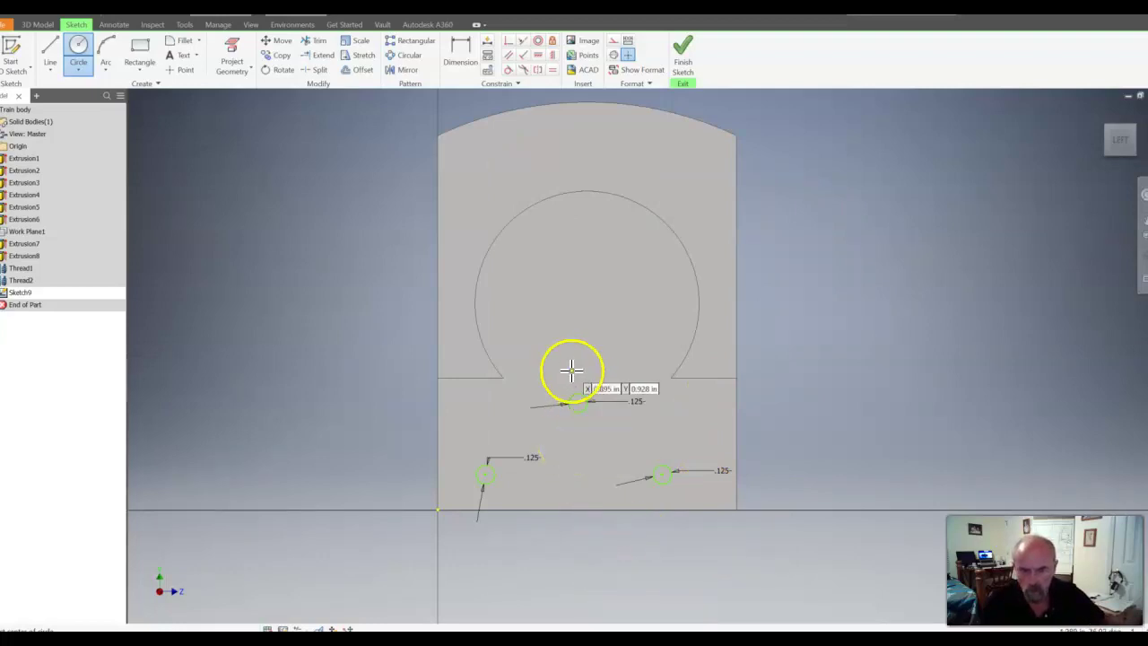
pyautogui.click(472, 78)
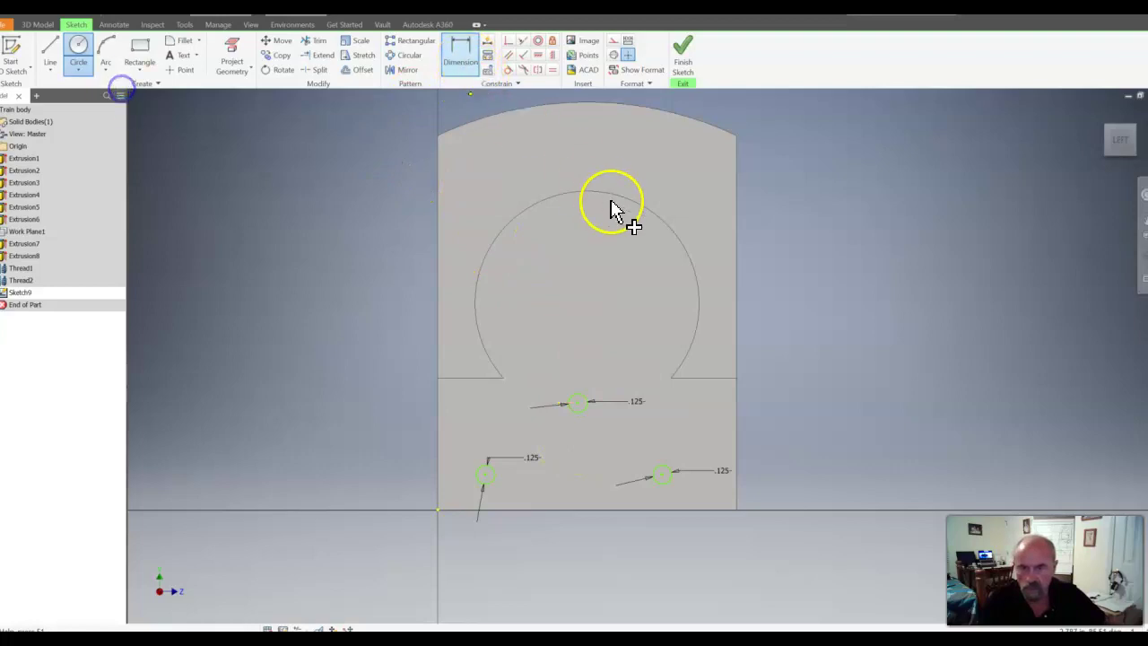
pyautogui.click(578, 405)
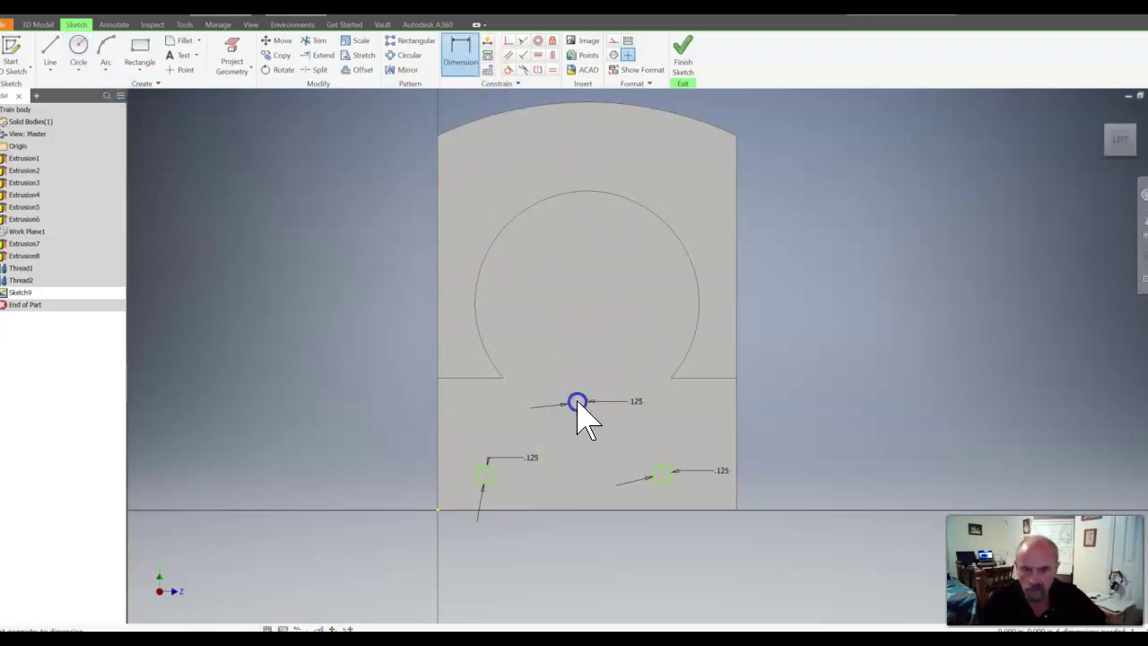
pyautogui.click(737, 405)
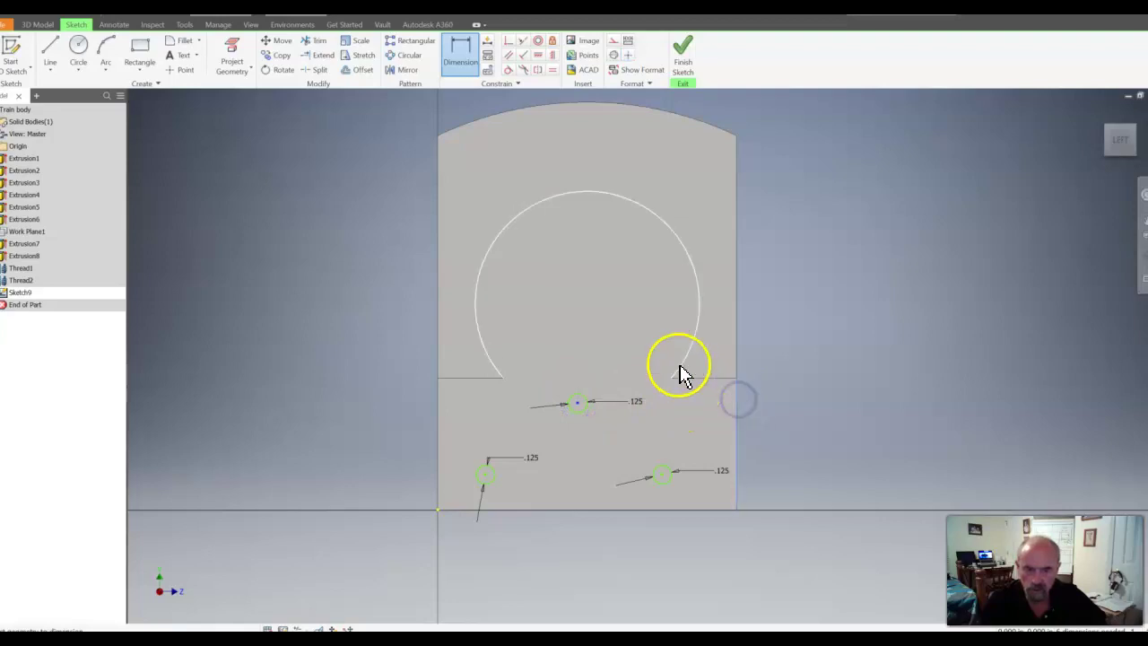
pyautogui.click(674, 309)
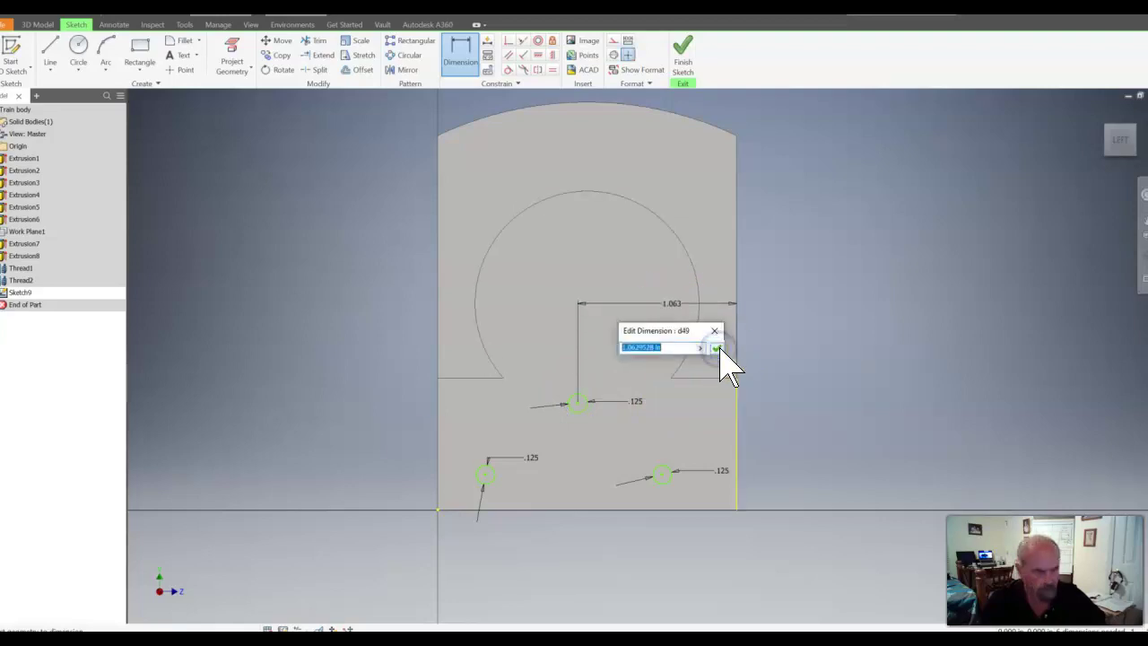
pyautogui.write('1')
pyautogui.click(717, 348)
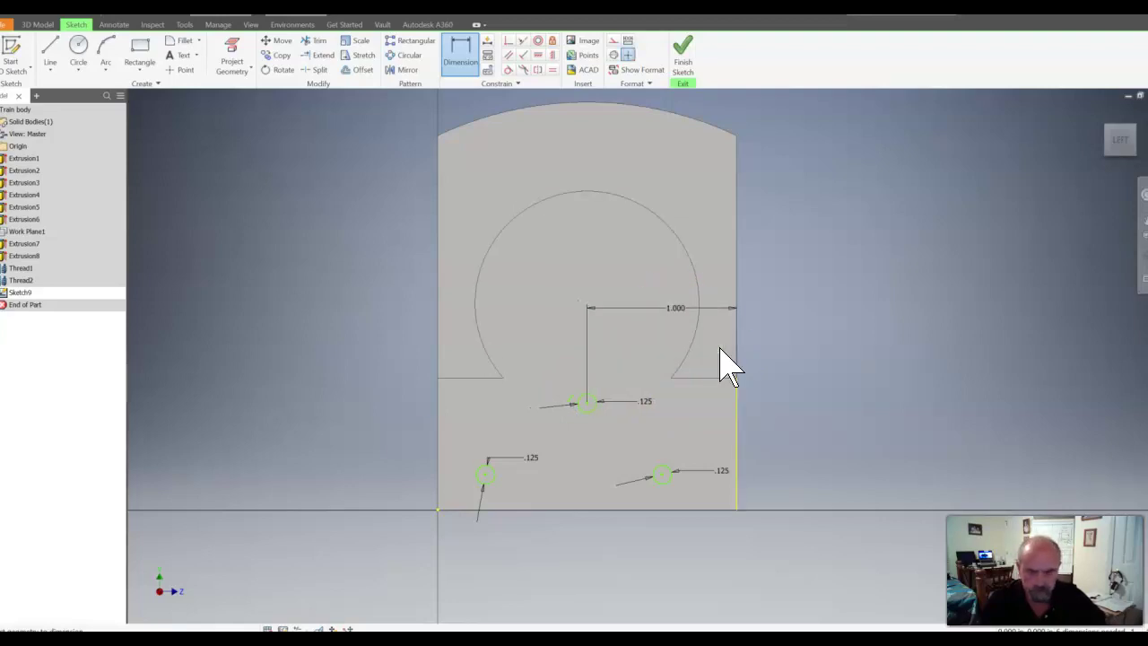
# - Dimension the upper middle circle's center 0.625 in above the bottom edge of the front face
pyautogui.click(587, 403)
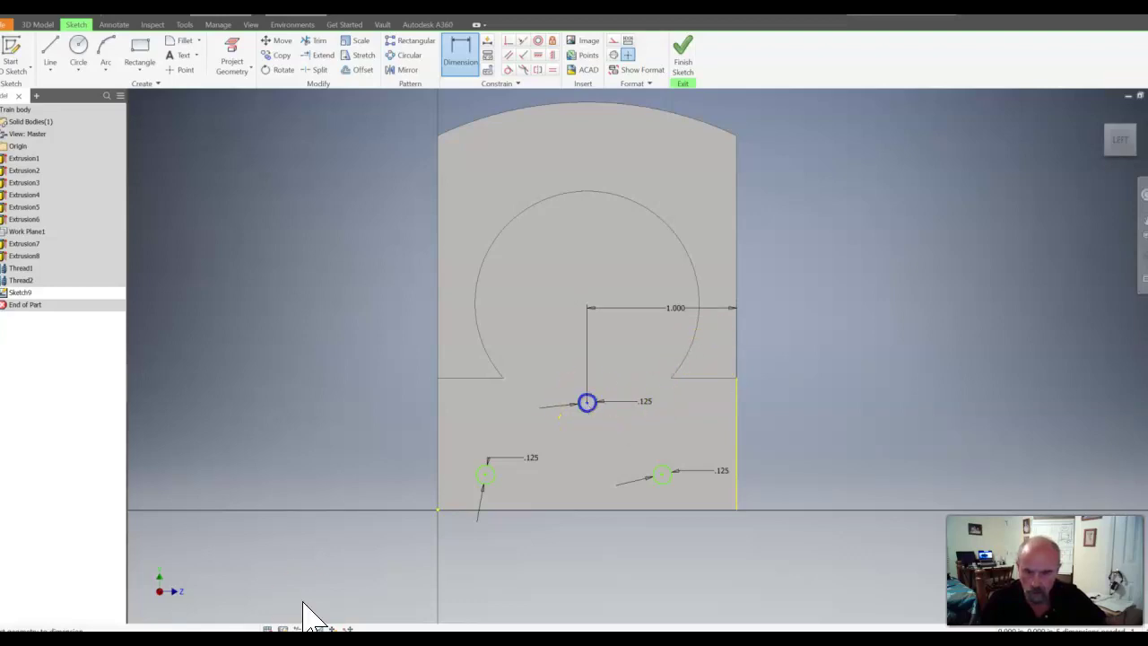
pyautogui.click(584, 520)
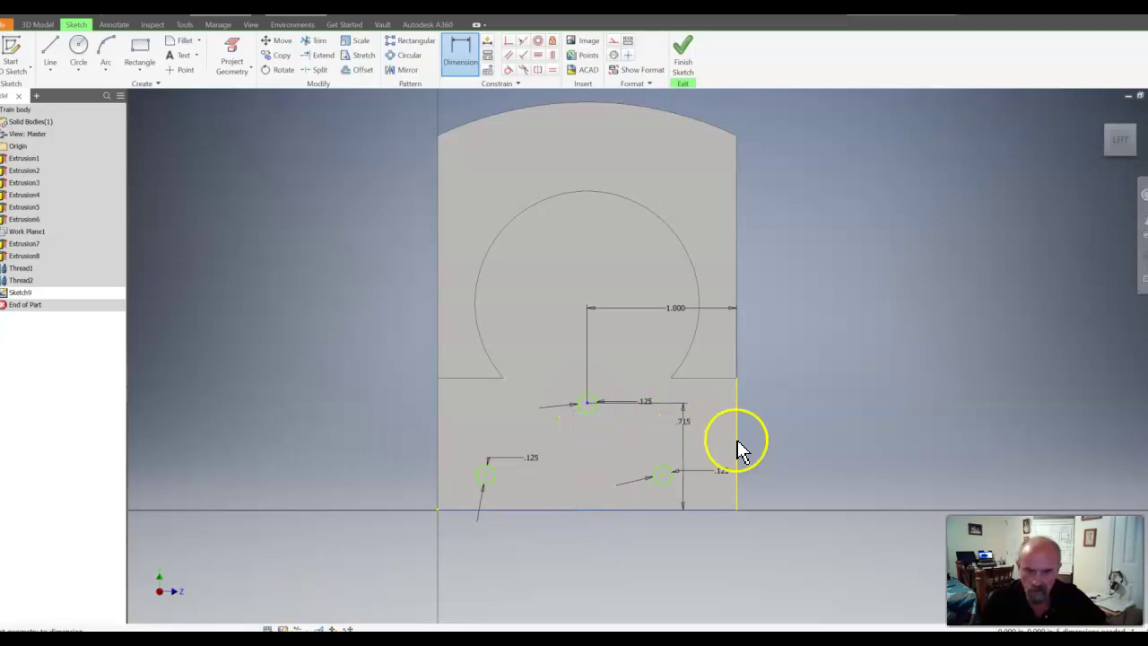
pyautogui.click(841, 472)
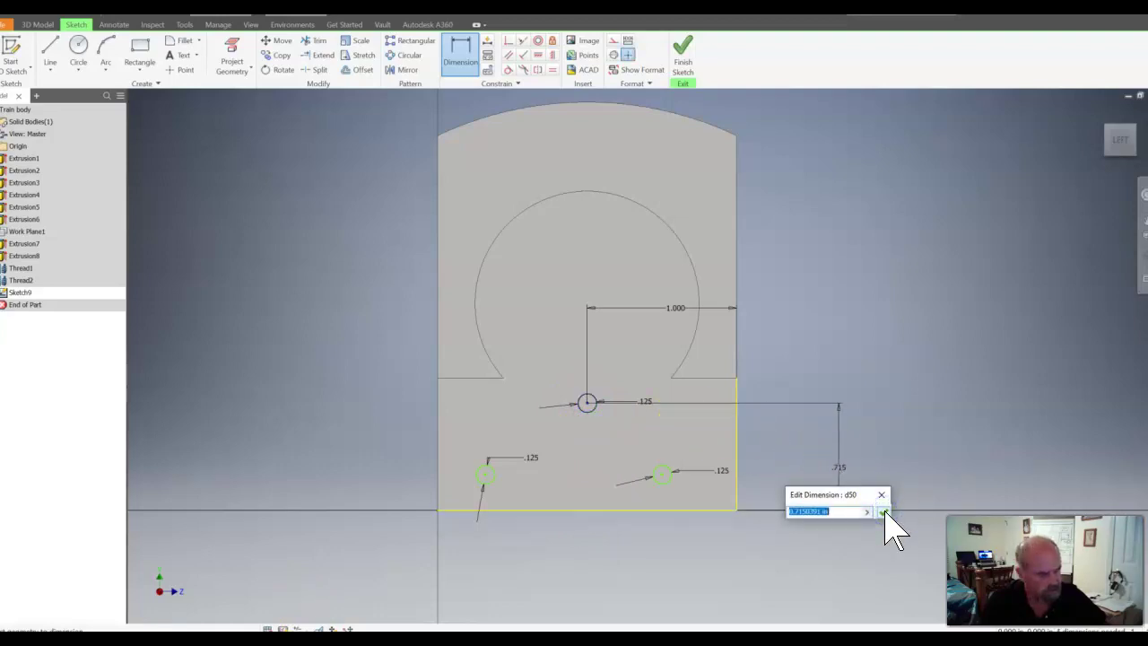
pyautogui.click(883, 511)
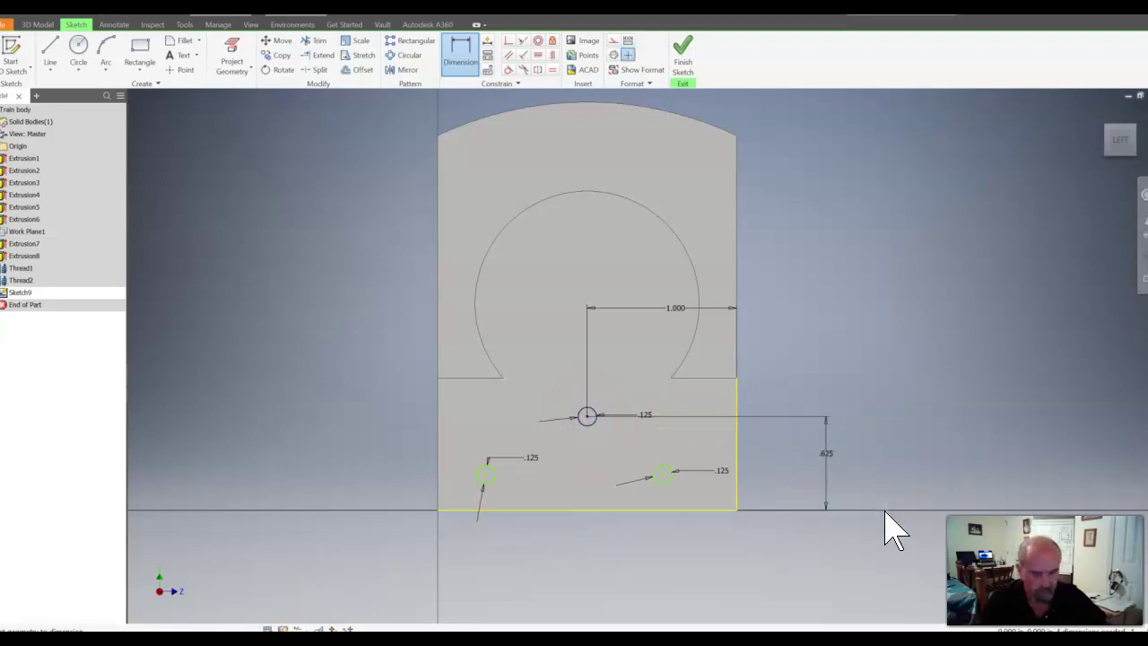
# - Dimension the lower right circle's center 0.375 in from the right vertical edge and 1/8 in above the bottom edge
pyautogui.click(663, 475)
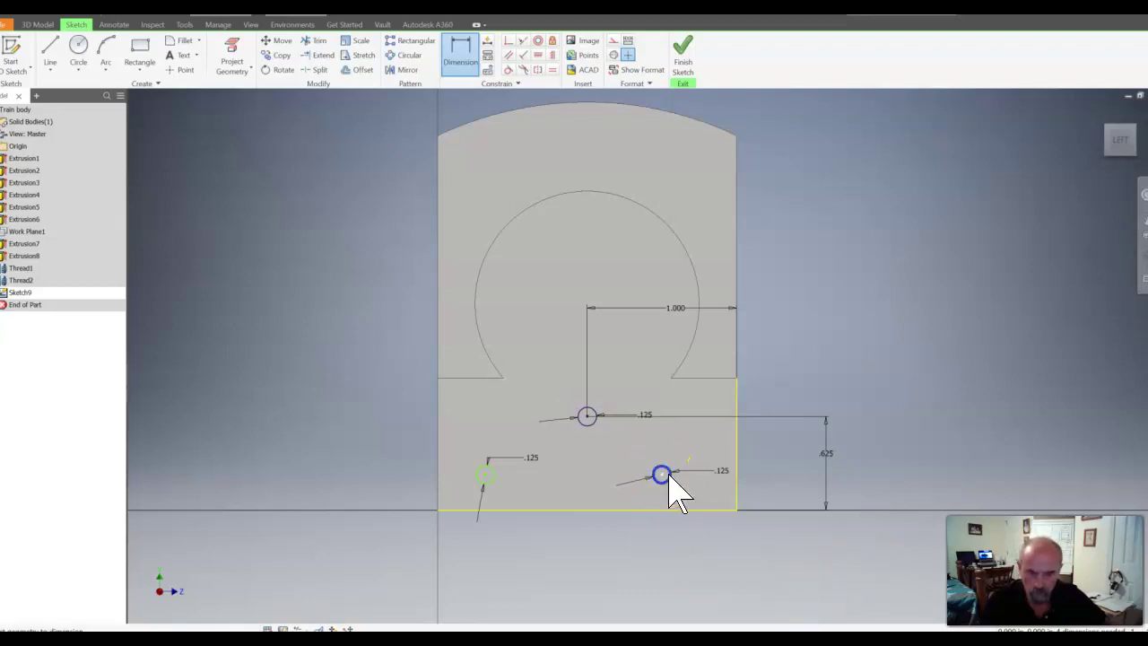
pyautogui.click(737, 484)
pyautogui.click(774, 583)
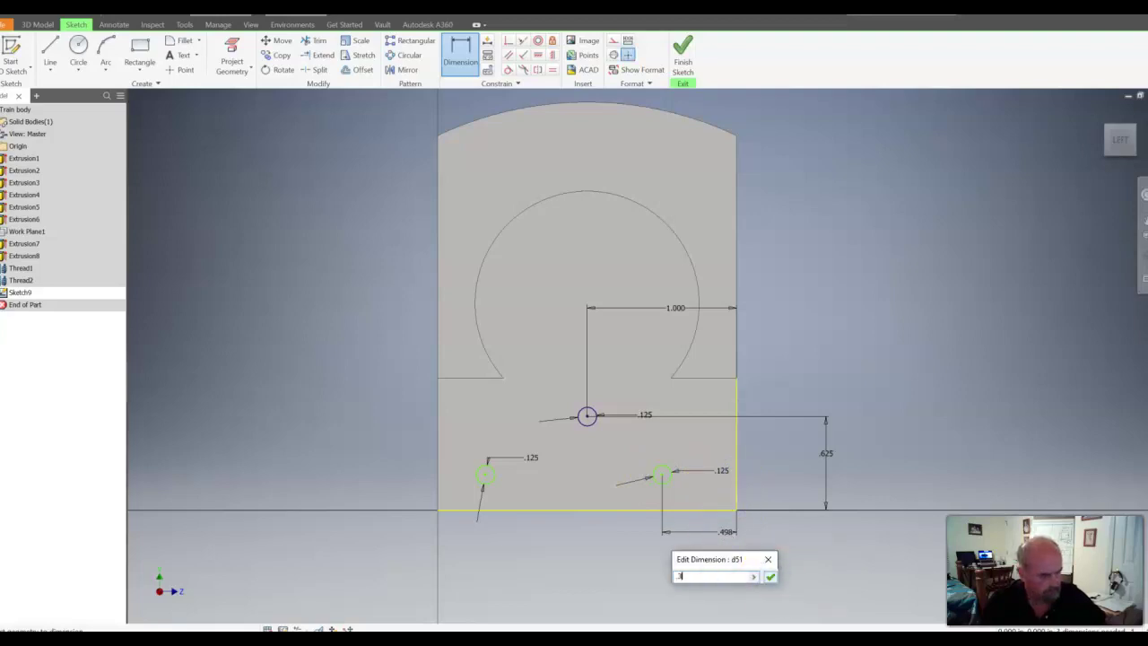
pyautogui.click(770, 577)
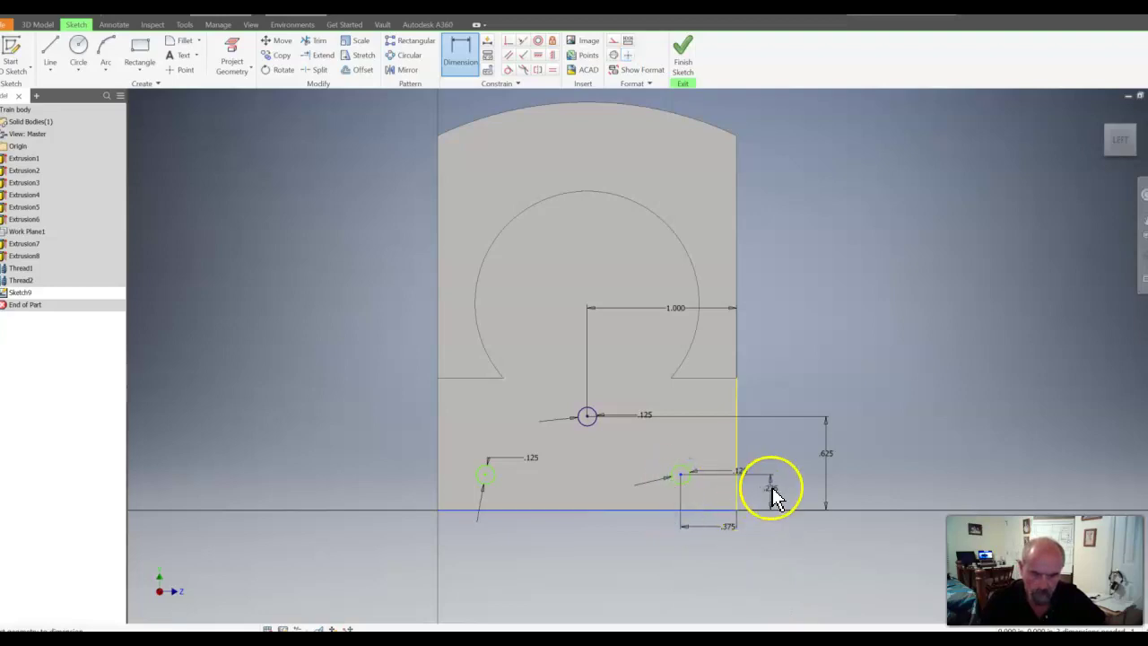
pyautogui.click(772, 489)
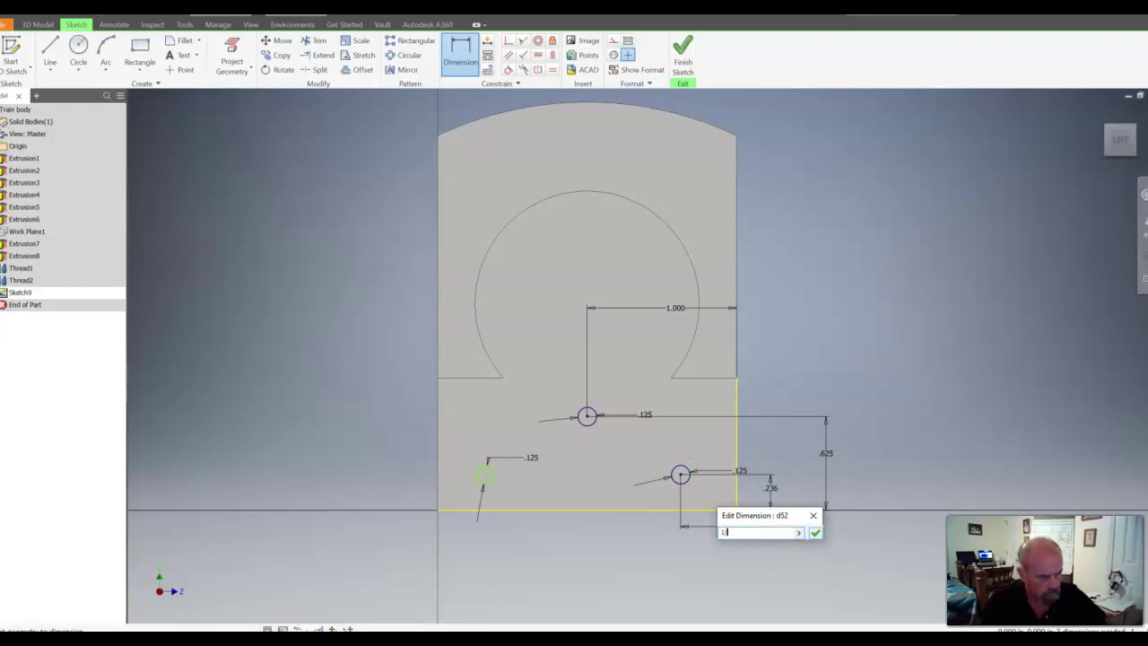
pyautogui.write('1/8')
pyautogui.press('Return')
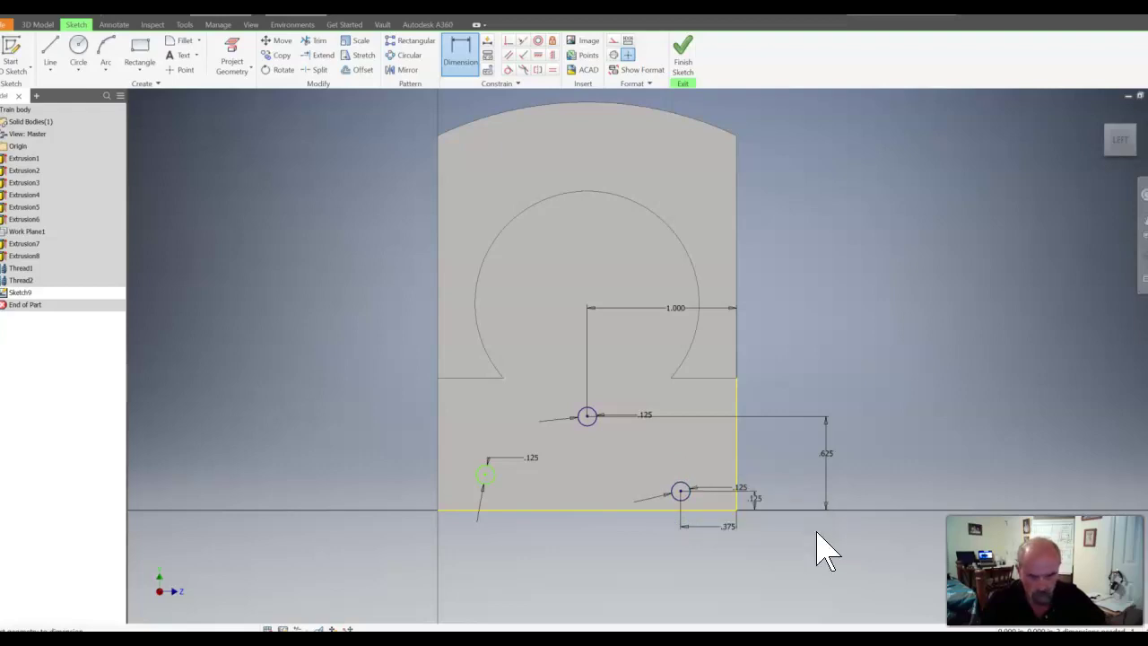
# - Dimension the lower left circle's center 0.125 in above the bottom edge and 0.375 in from the left edge, and finish the sketch
pyautogui.click(489, 477)
pyautogui.click(486, 510)
pyautogui.click(393, 498)
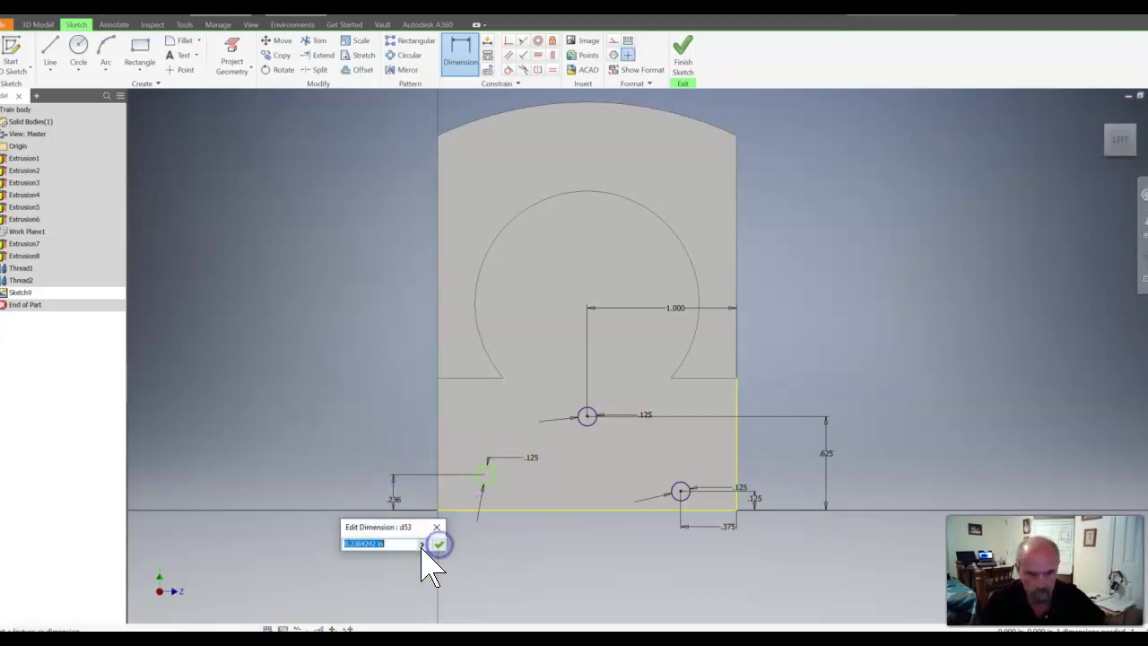
pyautogui.press('Return')
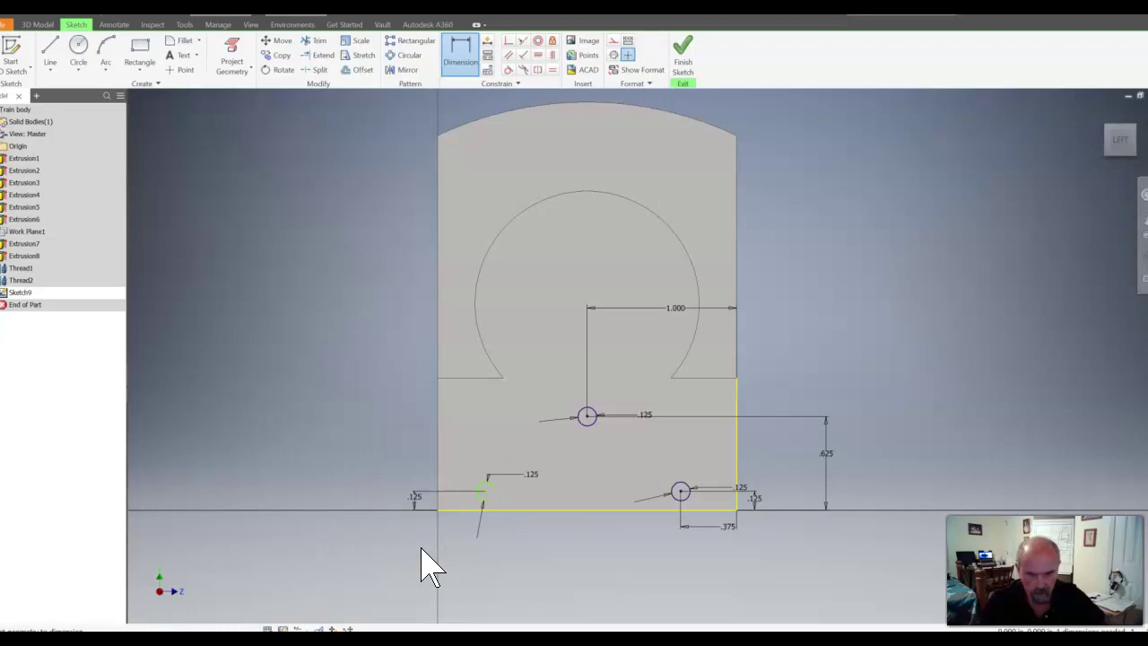
pyautogui.click(486, 492)
pyautogui.click(438, 497)
pyautogui.click(460, 535)
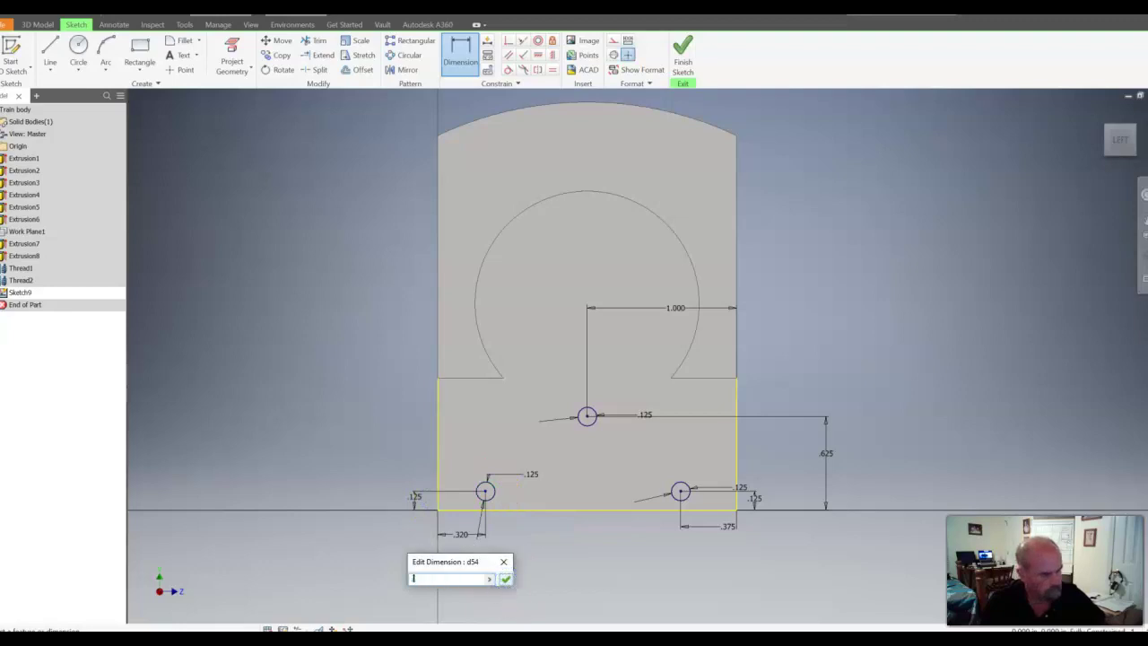
pyautogui.press('Return')
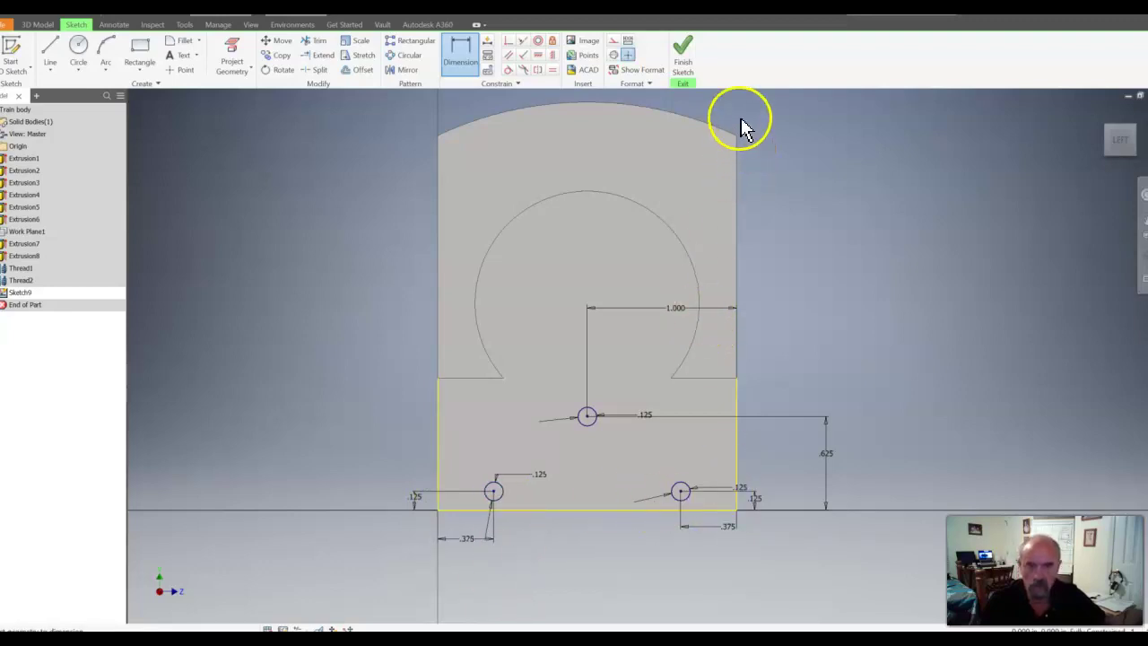
pyautogui.click(694, 56)
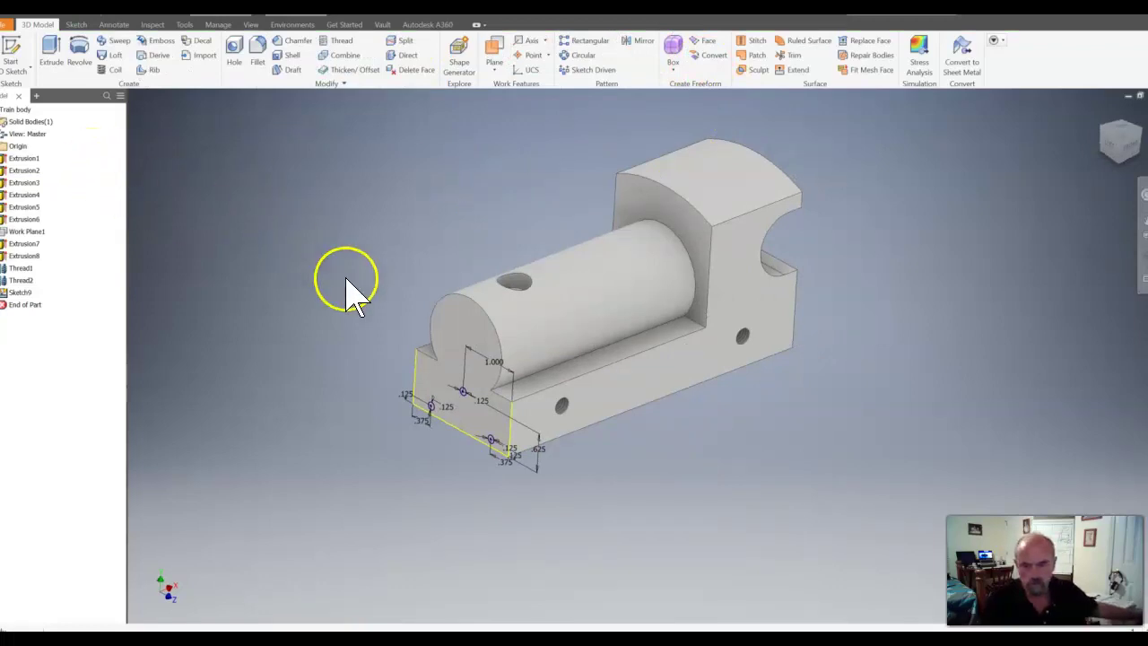
# - Extrude the three front-face circles as a cut 0.125 in deep into the train body
pyautogui.scroll(5, 548, 322)
pyautogui.scroll(-2, 526, 341)
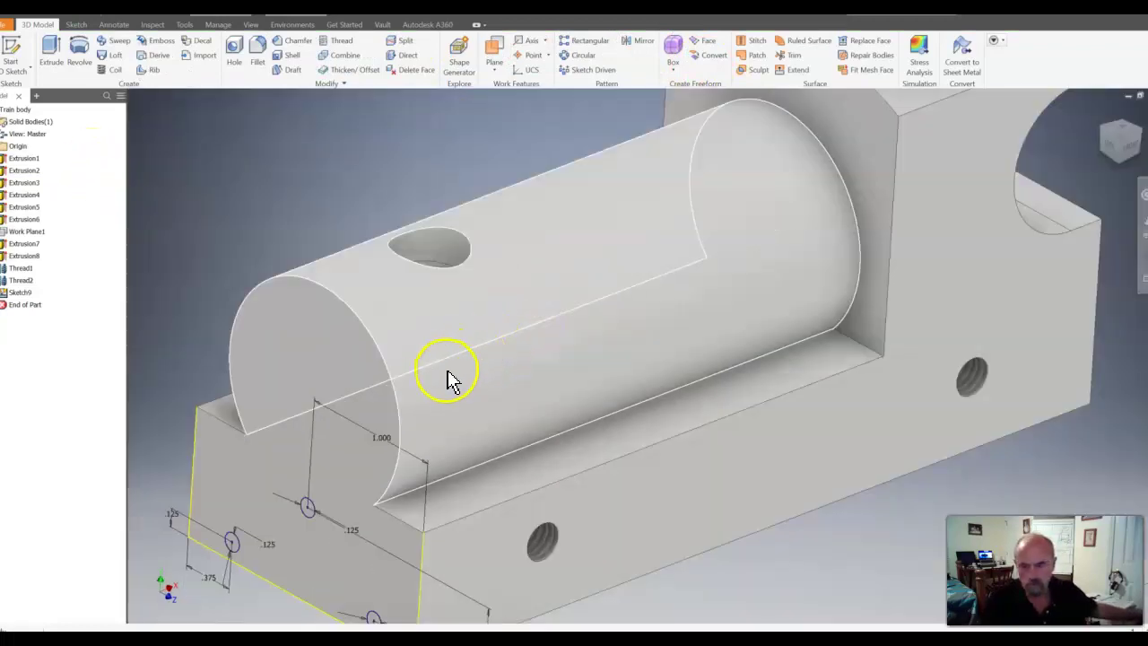
pyautogui.scroll(-2, 440, 385)
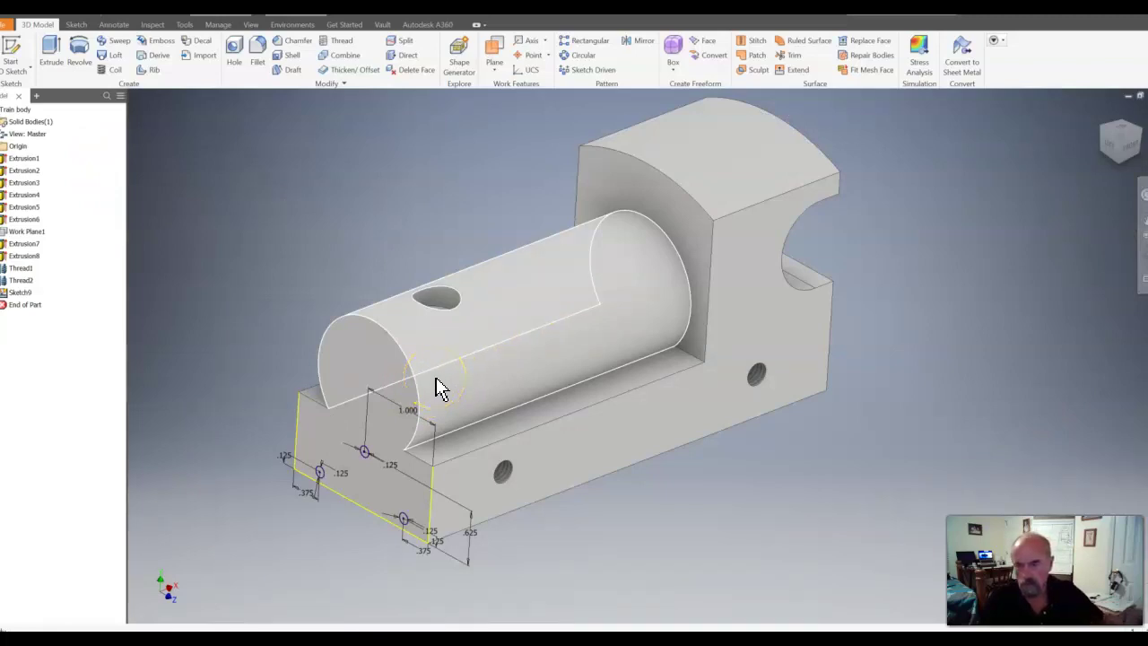
pyautogui.click(54, 58)
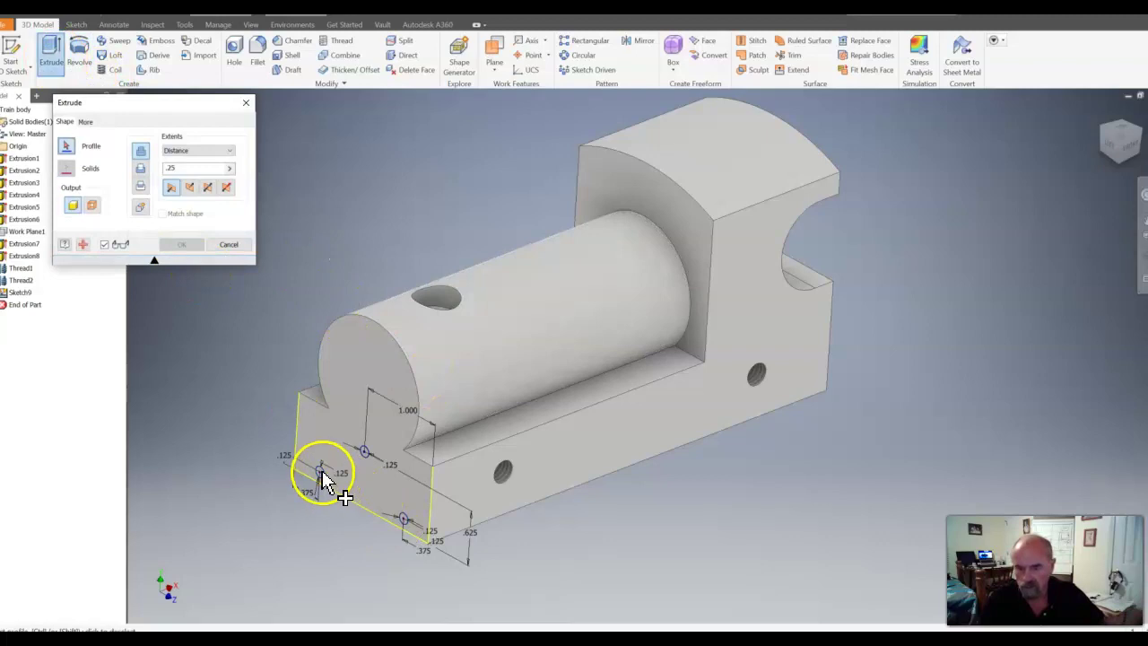
pyautogui.click(363, 453)
pyautogui.click(402, 519)
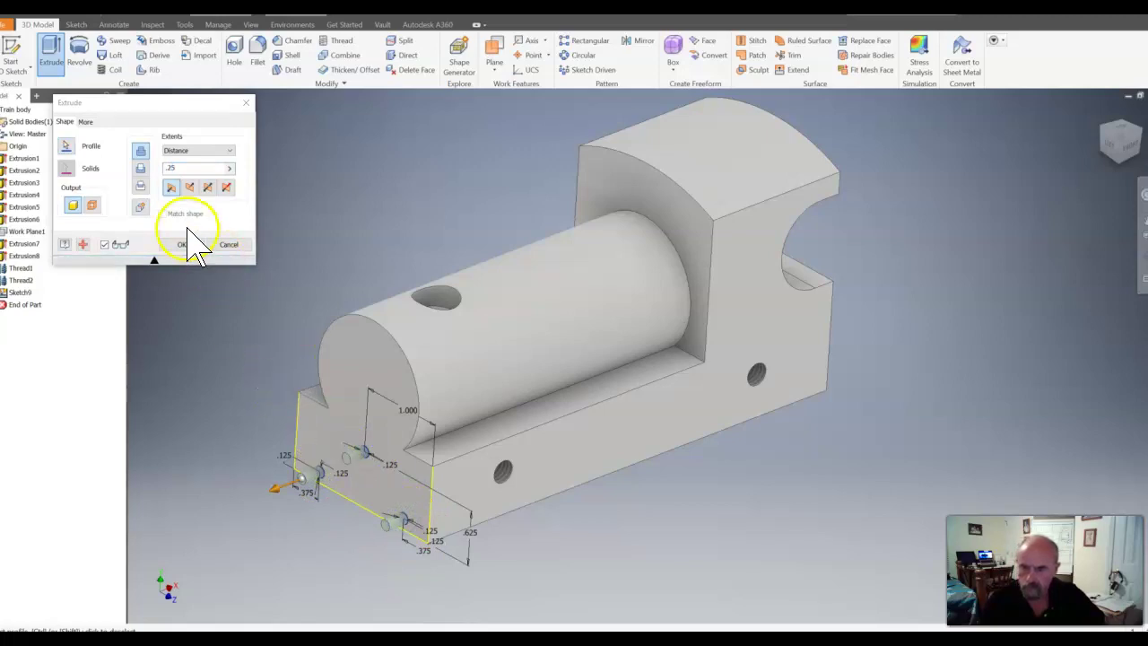
pyautogui.click(143, 169)
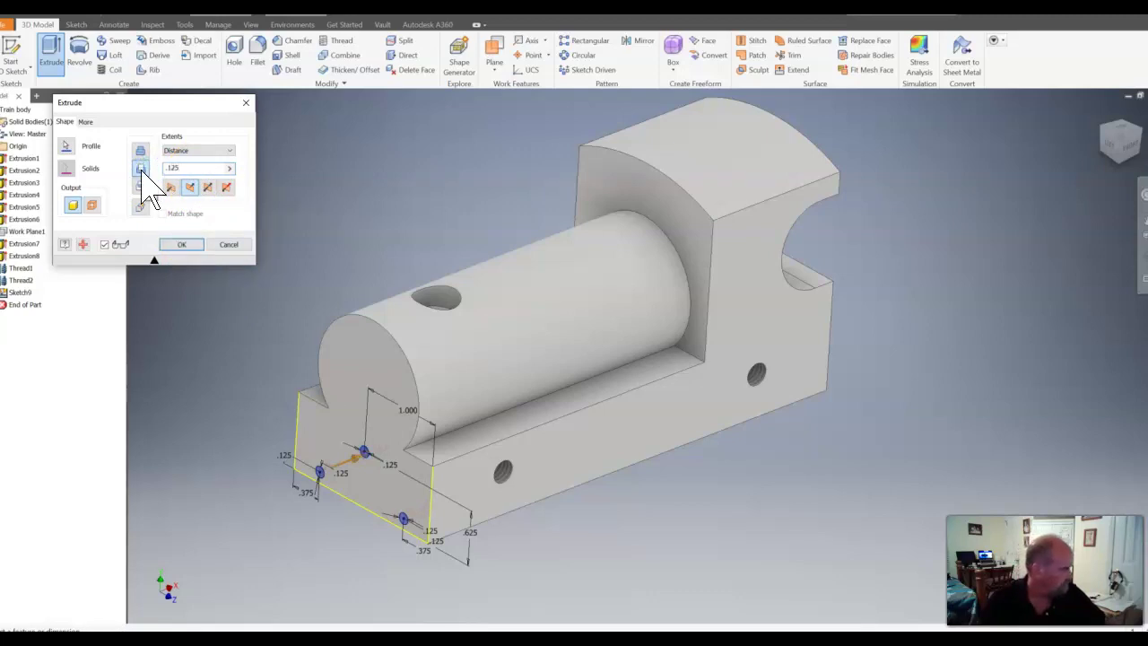
pyautogui.click(186, 246)
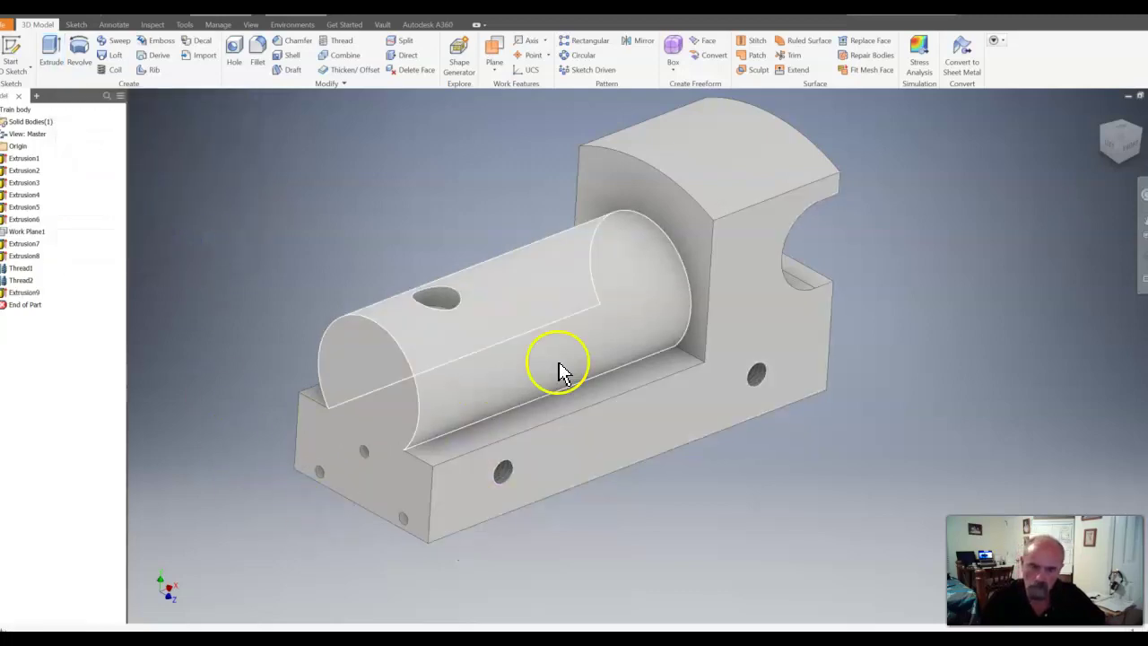
# - Switch to the drawing images in Photos and look through the part drawings from the train body to the cow catcher and back to Slide11
pyautogui.moveTo(1121, 145)
pyautogui.mouseDown()
pyautogui.moveTo(1134, 143)
pyautogui.moveTo(159, 103)
pyautogui.moveTo(213, 99)
pyautogui.moveTo(170, 160)
pyautogui.mouseUp()
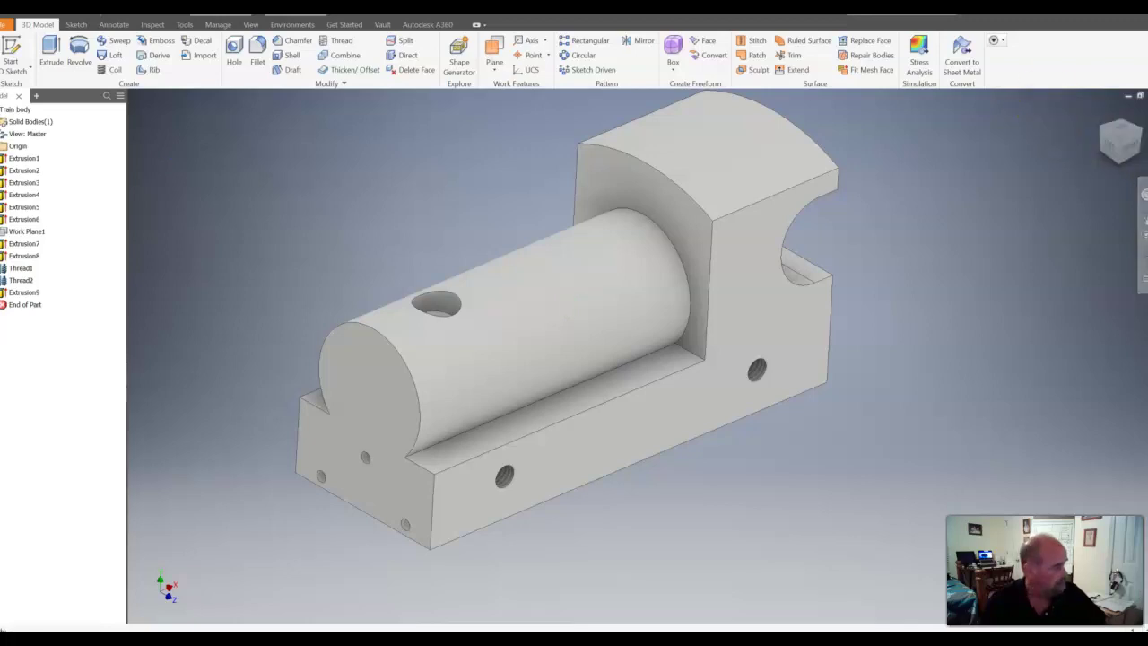
pyautogui.moveTo(1147, 53); pyautogui.dragTo(623, 87)
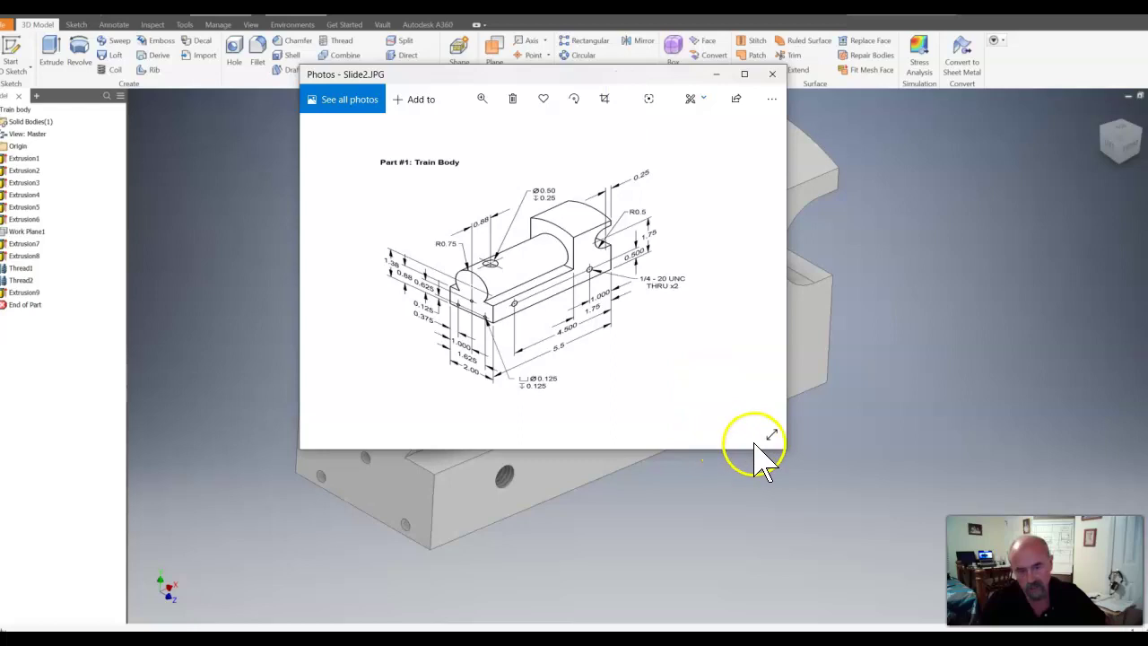
pyautogui.click(756, 269)
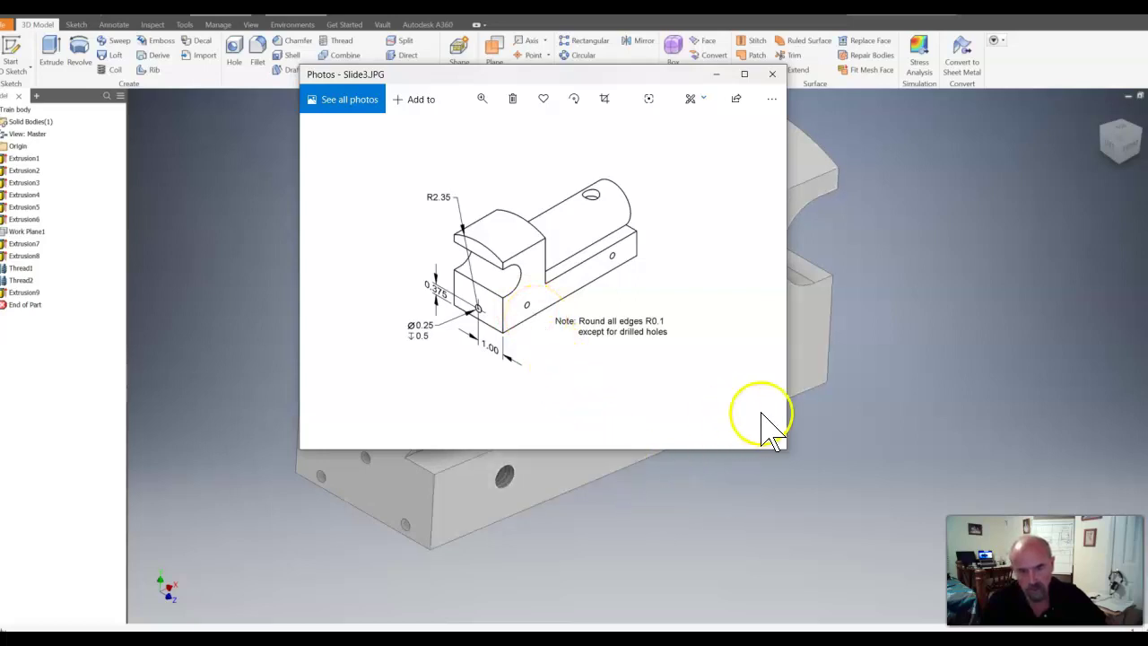
pyautogui.click(757, 273)
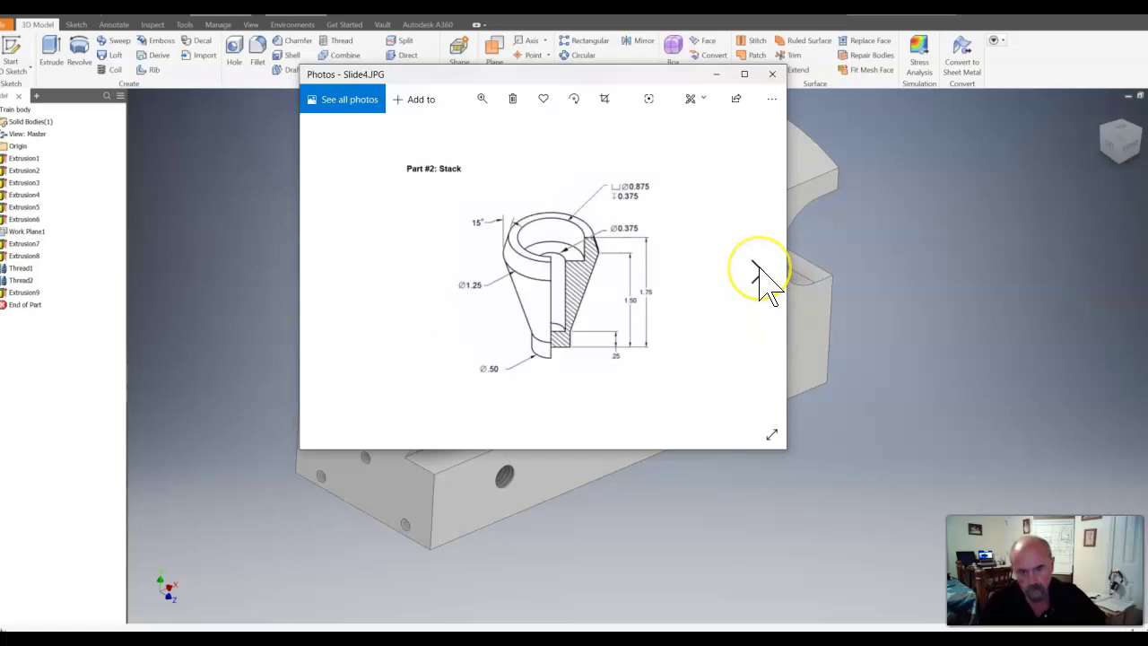
pyautogui.click(757, 274)
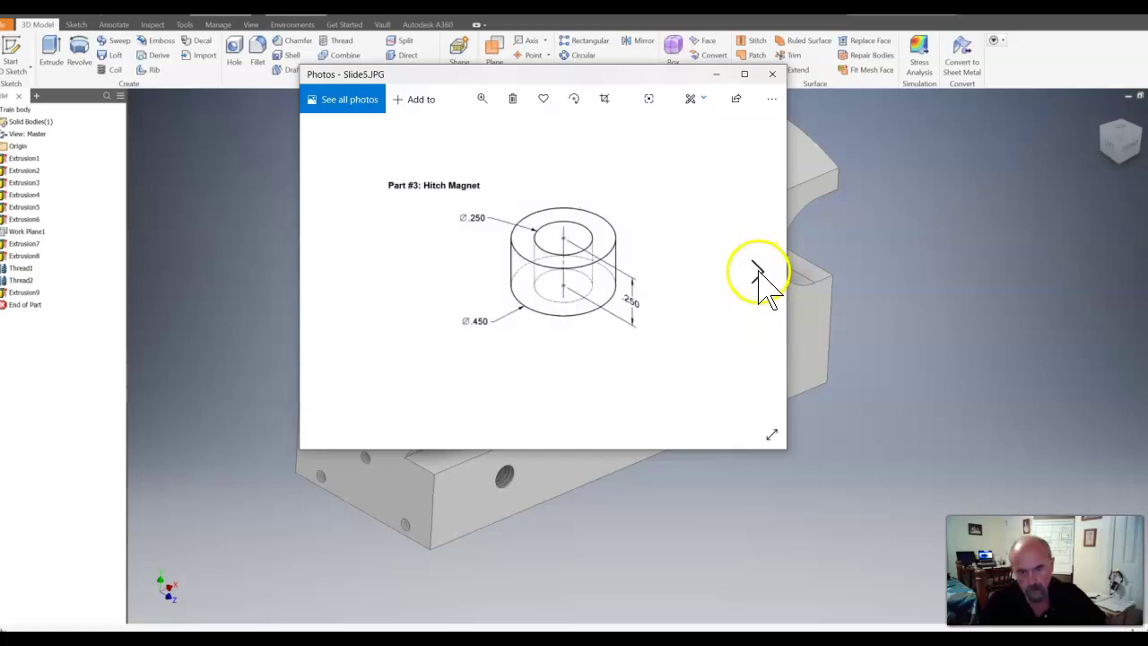
pyautogui.click(758, 273)
pyautogui.click(758, 274)
pyautogui.click(758, 274)
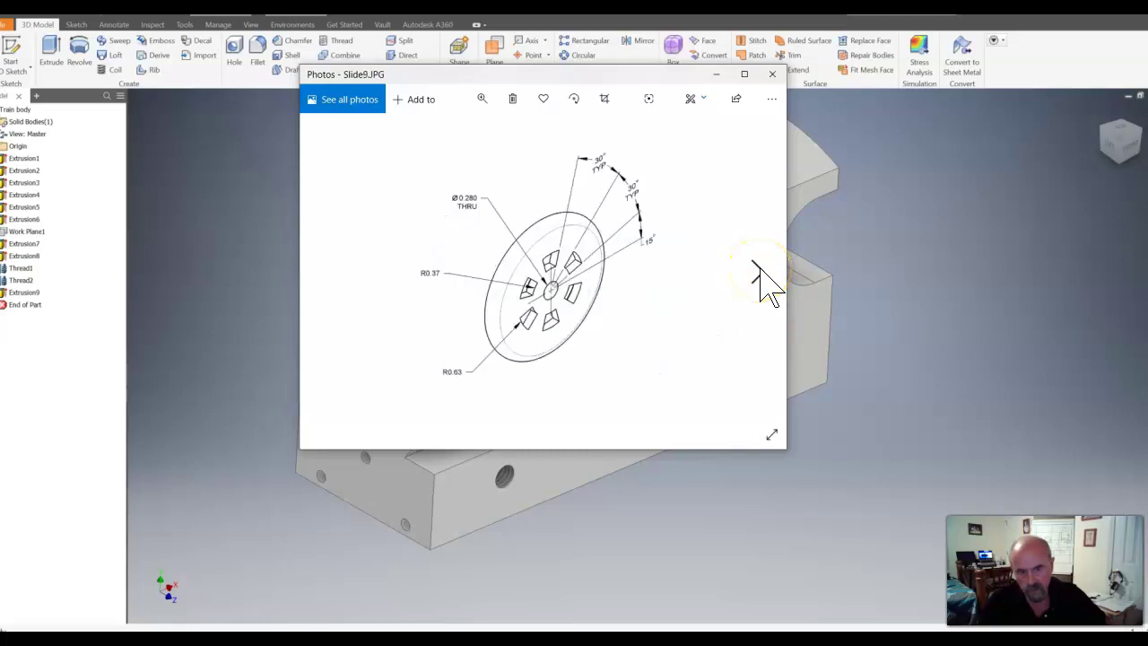
pyautogui.click(758, 274)
pyautogui.click(758, 274)
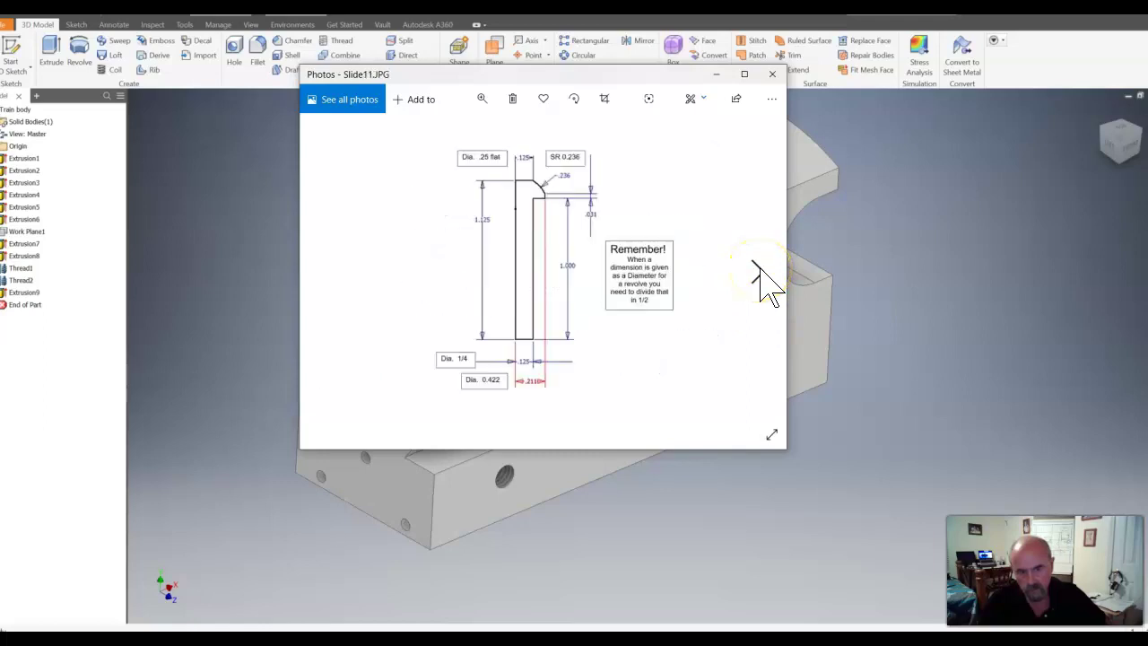
pyautogui.click(758, 273)
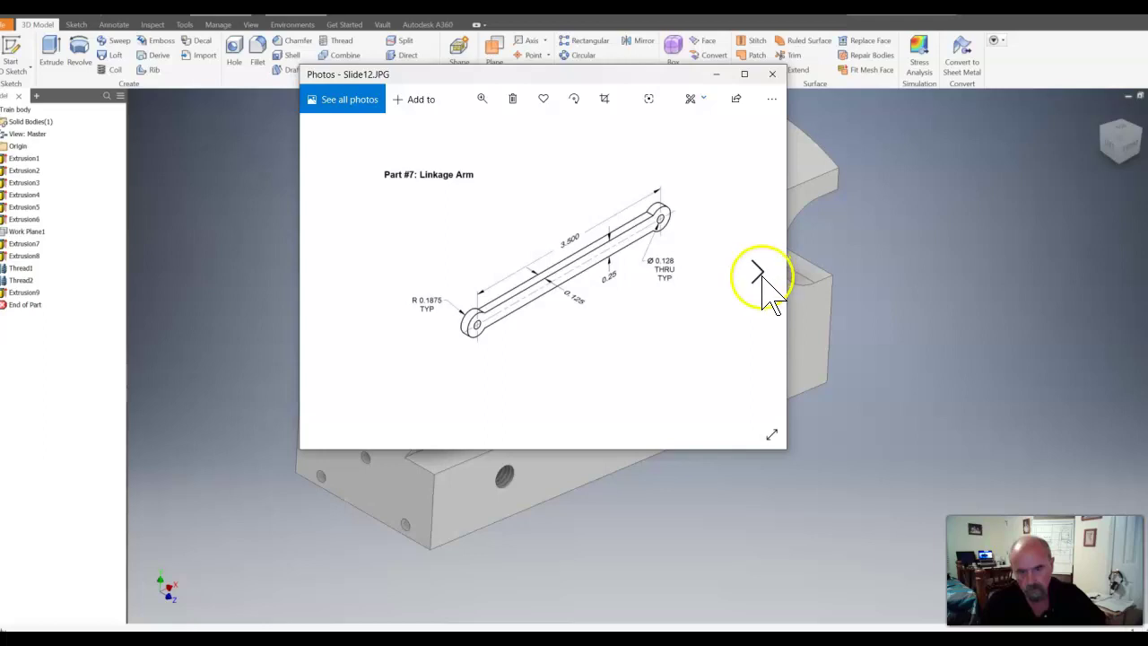
pyautogui.click(757, 272)
pyautogui.click(757, 273)
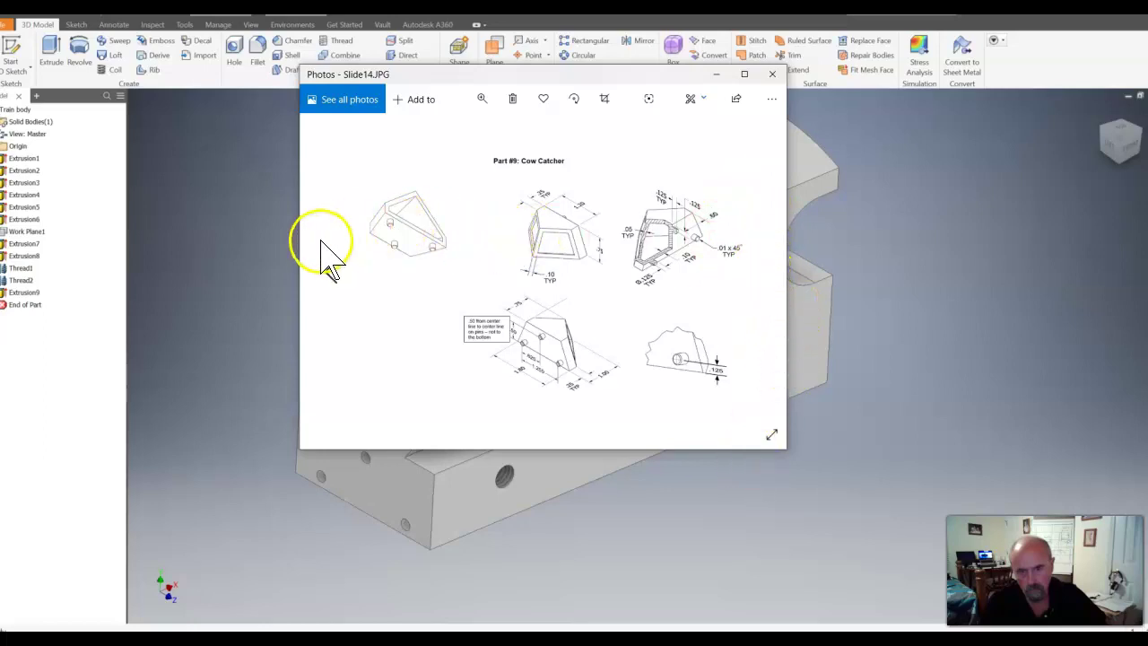
pyautogui.click(332, 278)
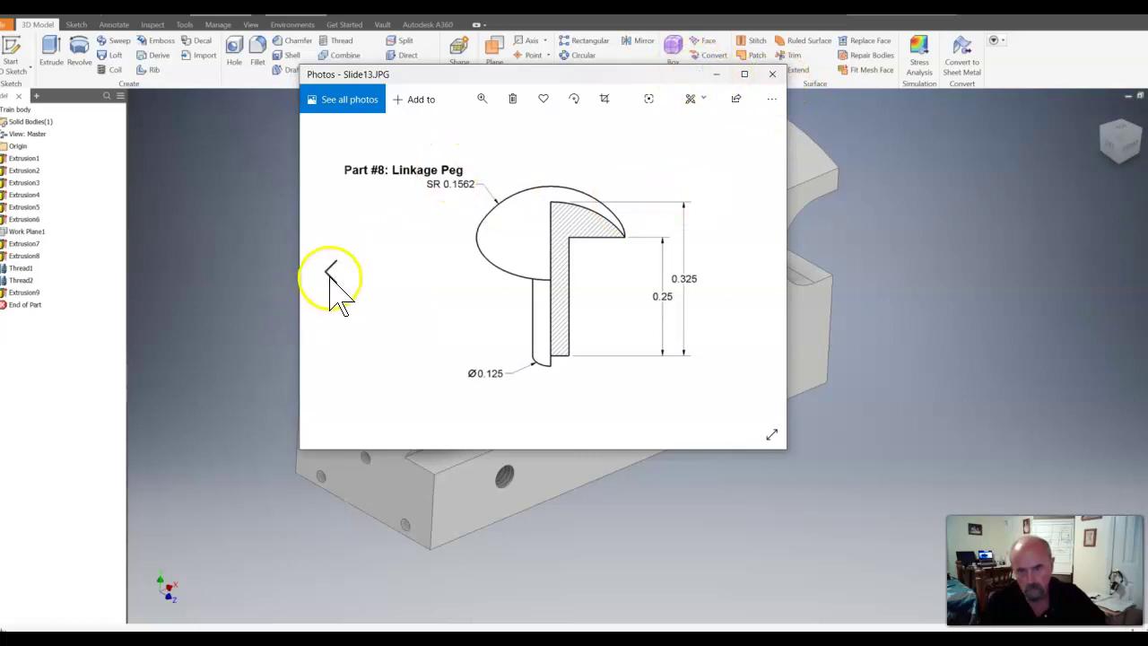
pyautogui.click(331, 278)
pyautogui.click(331, 278)
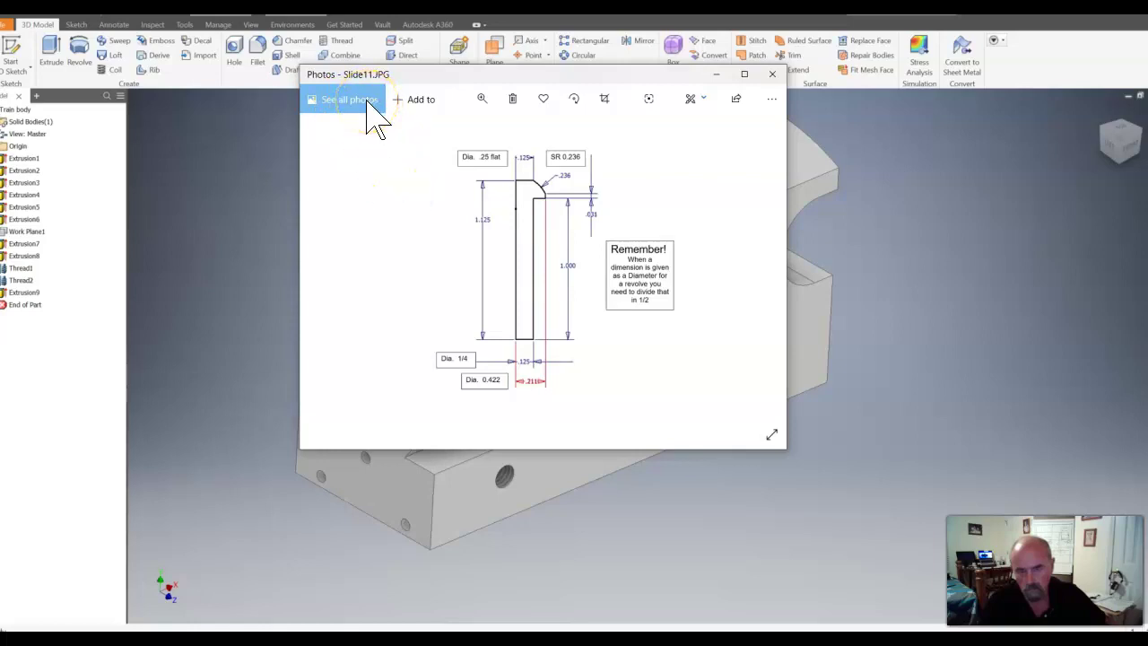
# - Close the photo collection, return to the assembled train drawing and advance to Slide3 to check the rear hole dimensions and edge rounding note
pyautogui.click(577, 75)
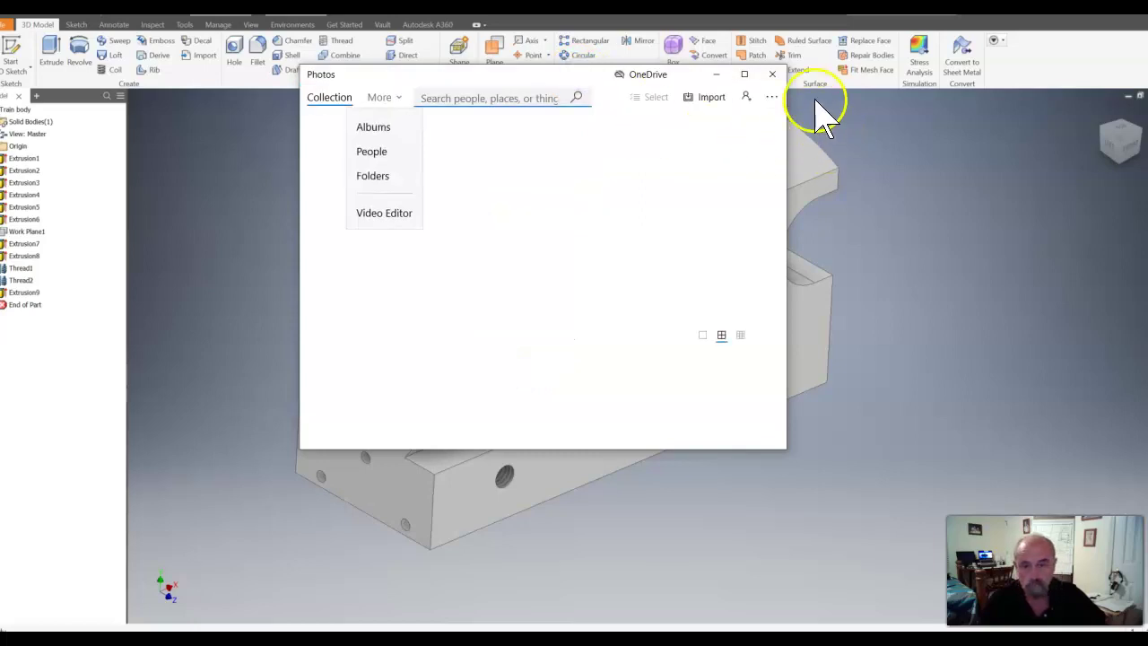
pyautogui.click(772, 75)
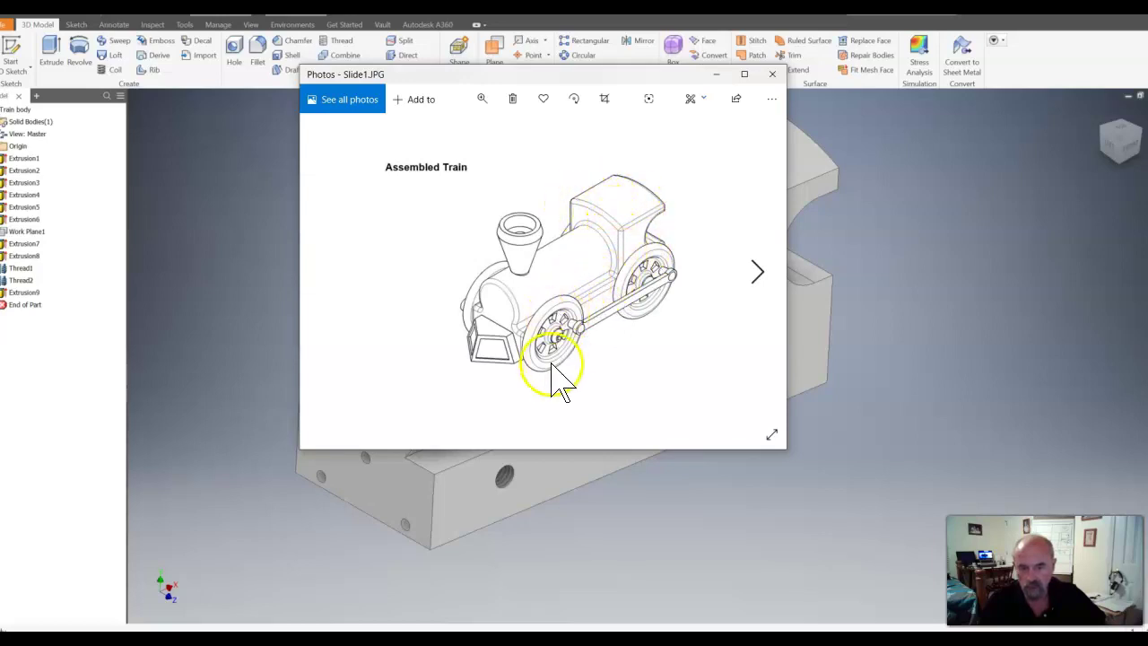
pyautogui.click(755, 280)
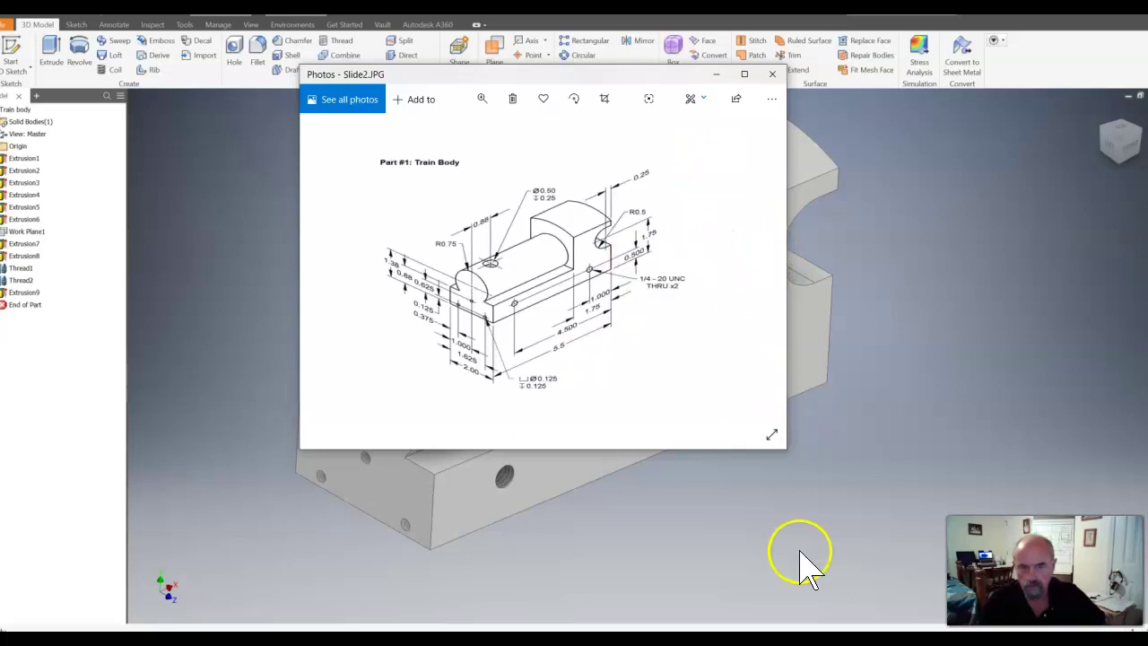
pyautogui.click(758, 272)
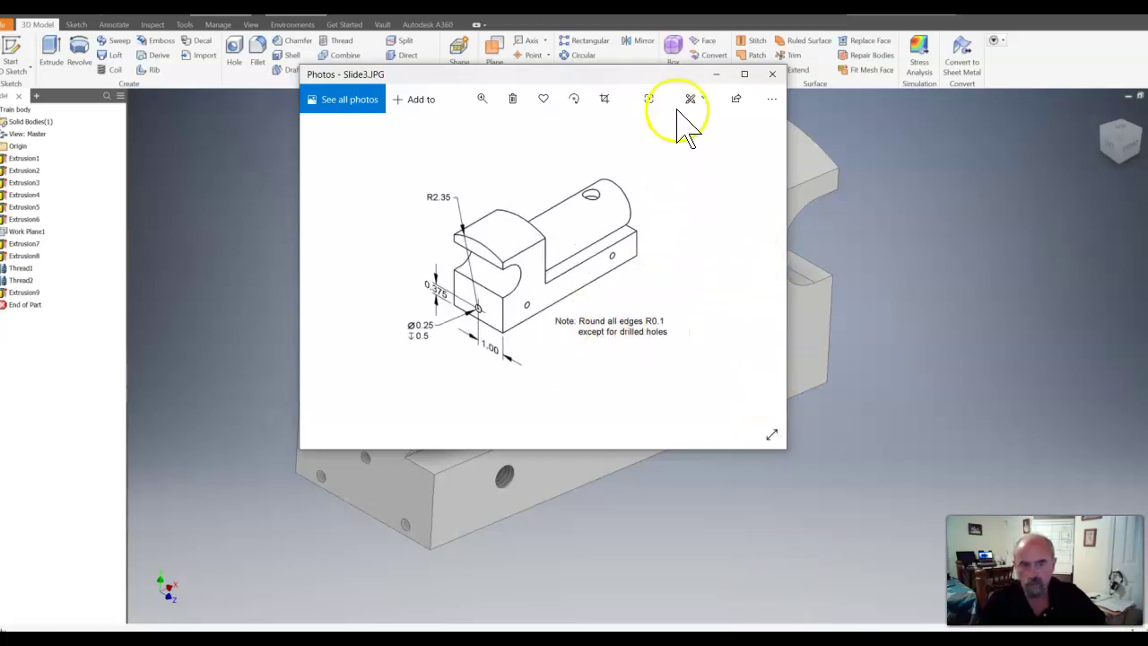
# - Set up a 0.1 in fillet on the cab's front roof arc, near roof side and vertical edge, plus the base's long upper edge and front corner
pyautogui.moveTo(653, 76); pyautogui.dragTo(1147, 131)
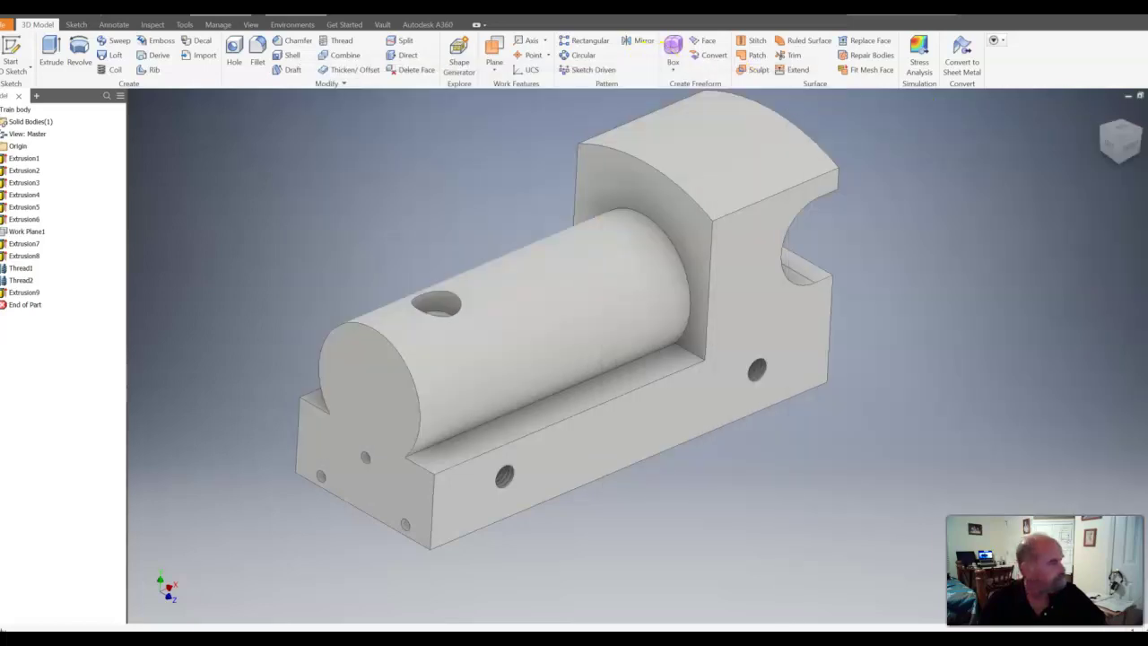
pyautogui.click(261, 52)
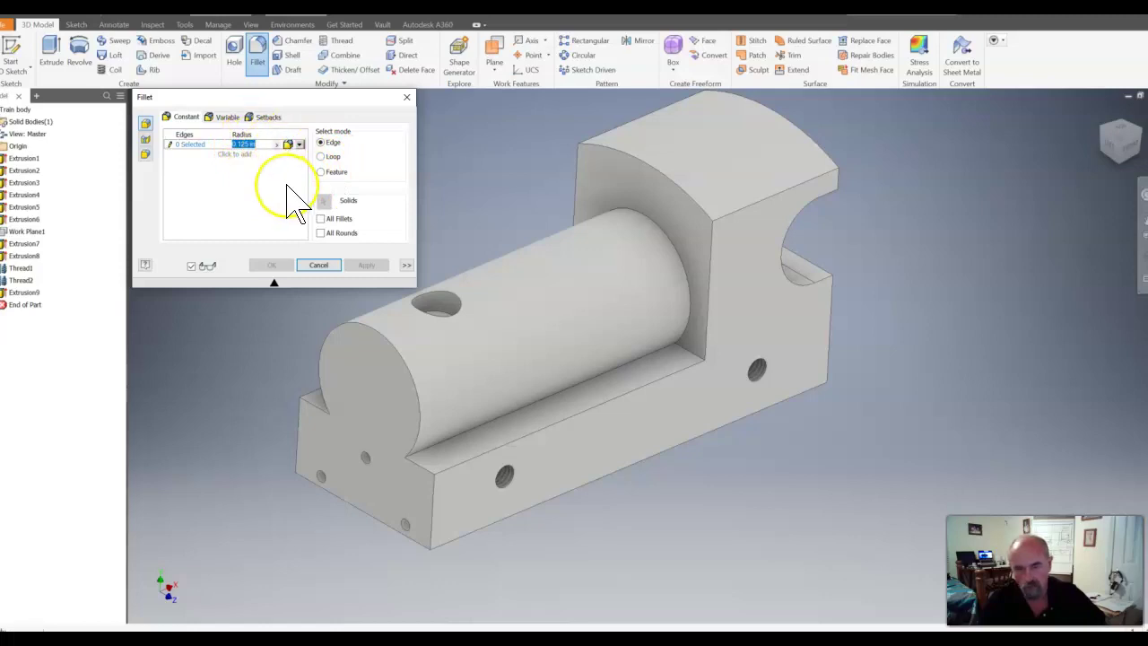
pyautogui.write('1')
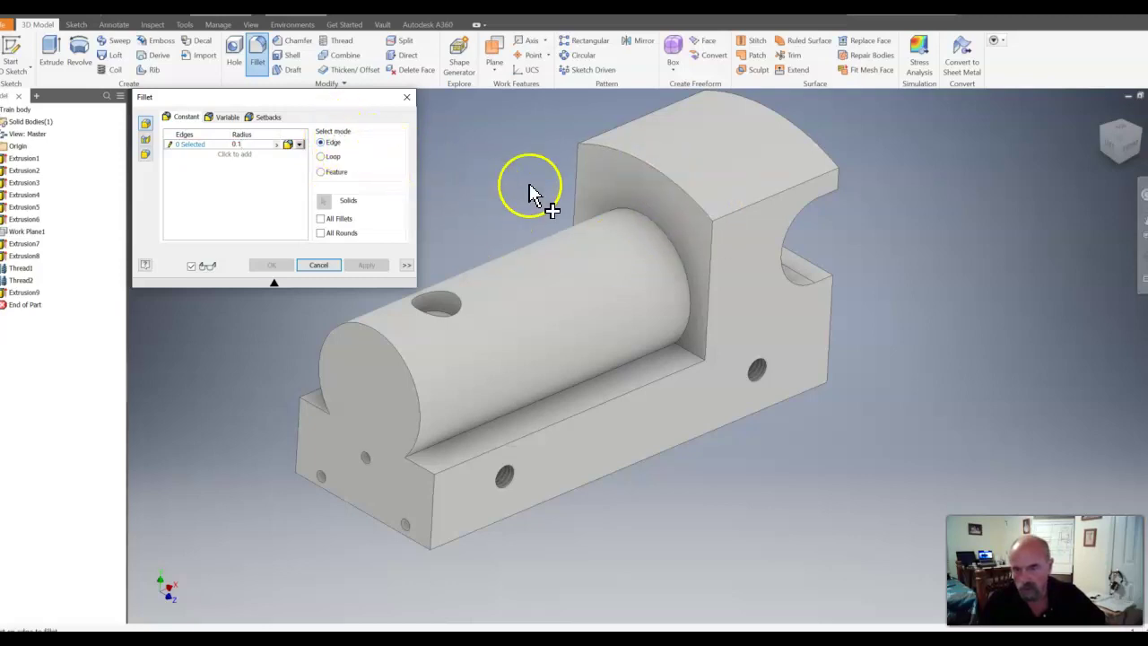
pyautogui.click(655, 173)
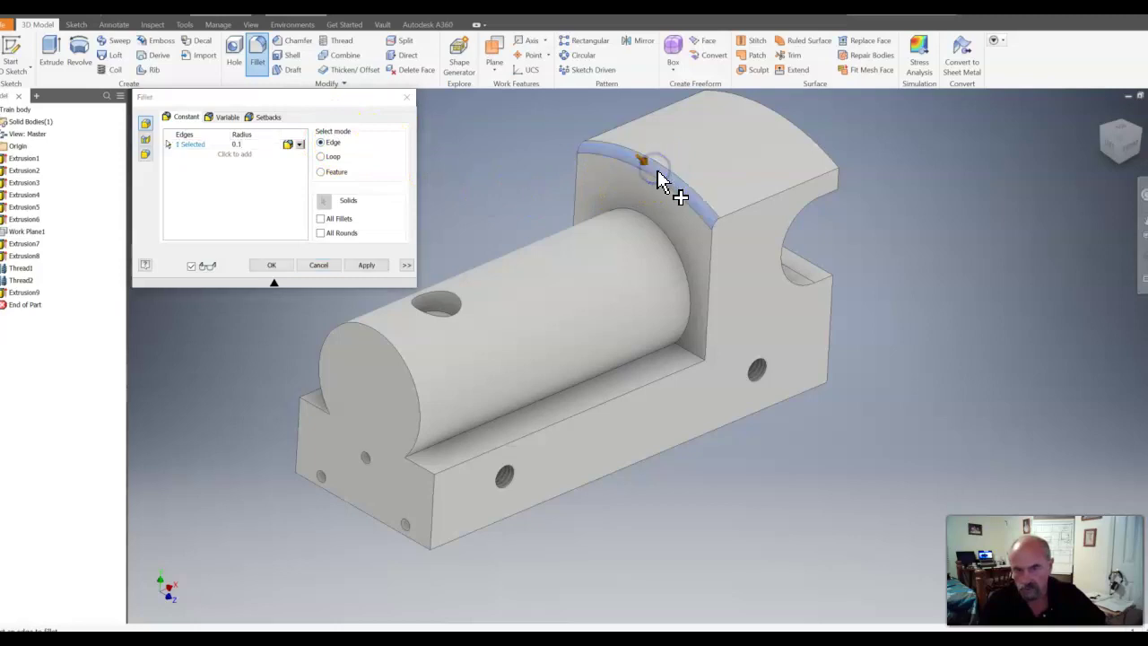
pyautogui.click(732, 215)
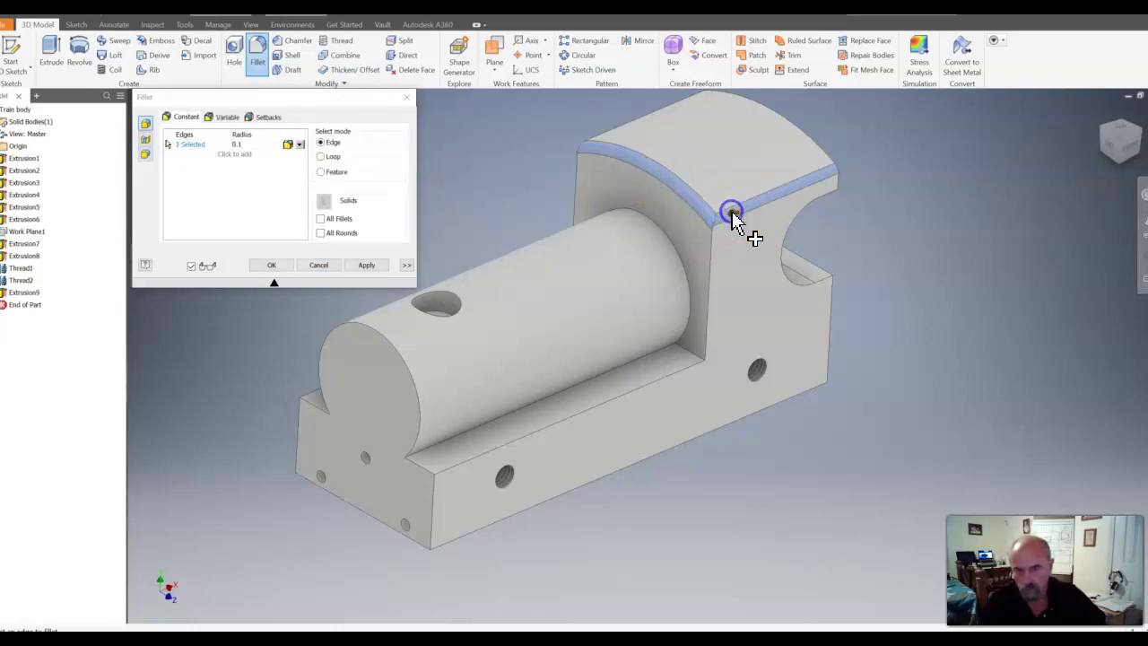
pyautogui.click(708, 284)
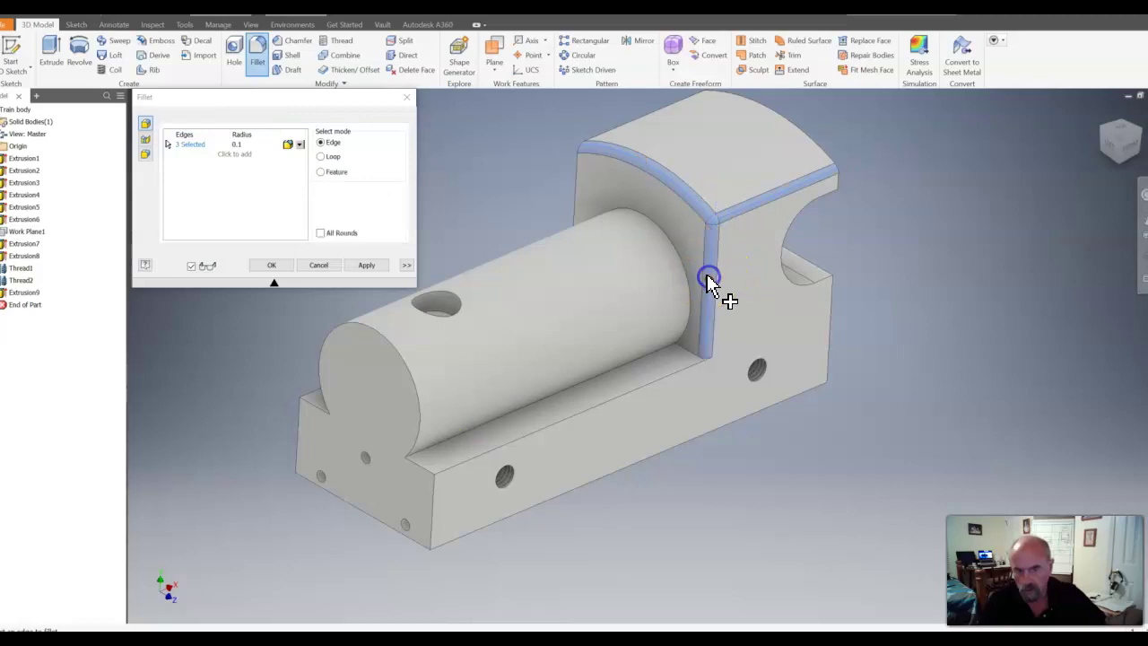
pyautogui.click(665, 381)
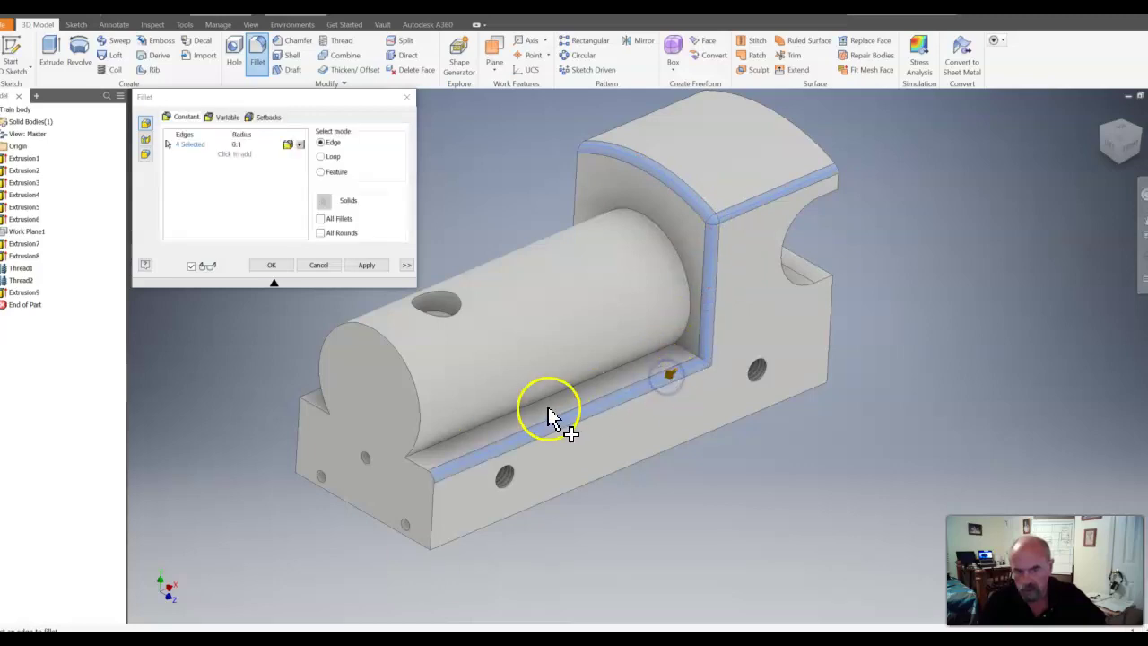
pyautogui.click(431, 510)
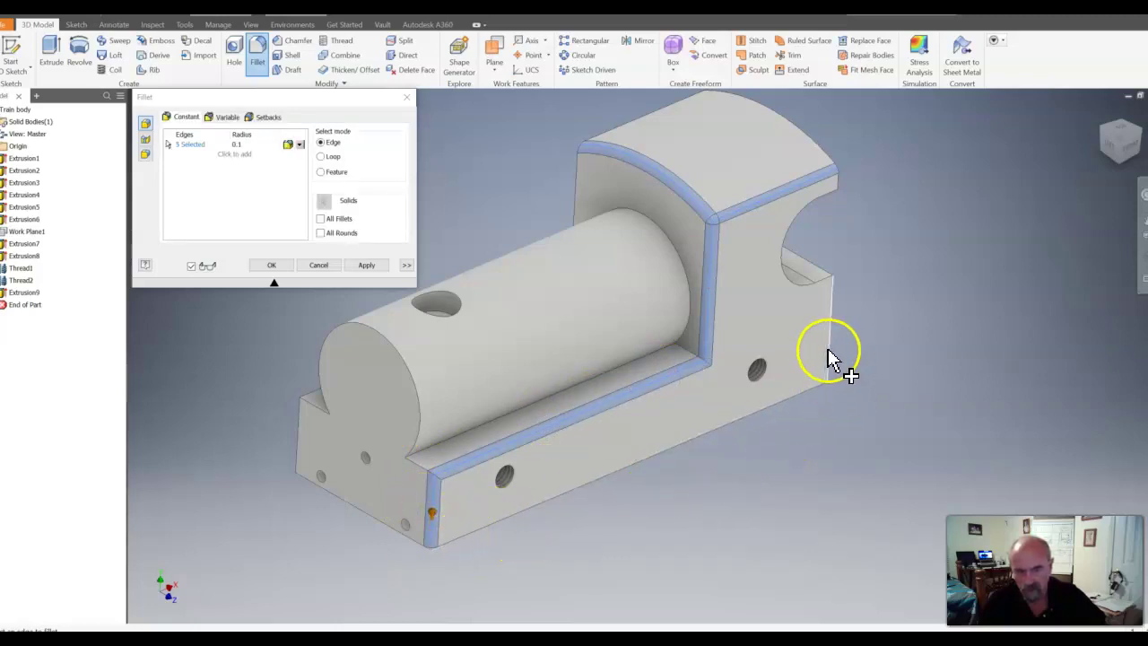
# - Add the near-side rear cab and cutout edges, the rear roof arc, the base's front upper edge and the boiler's front rim to the fillet
pyautogui.click(823, 278)
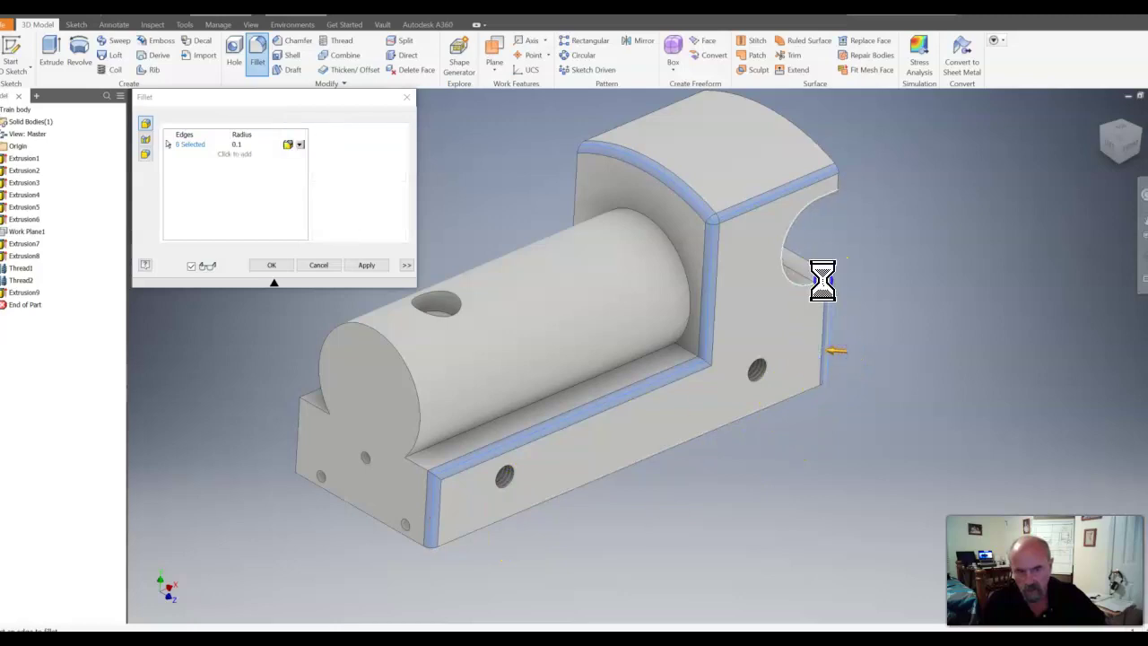
pyautogui.click(841, 177)
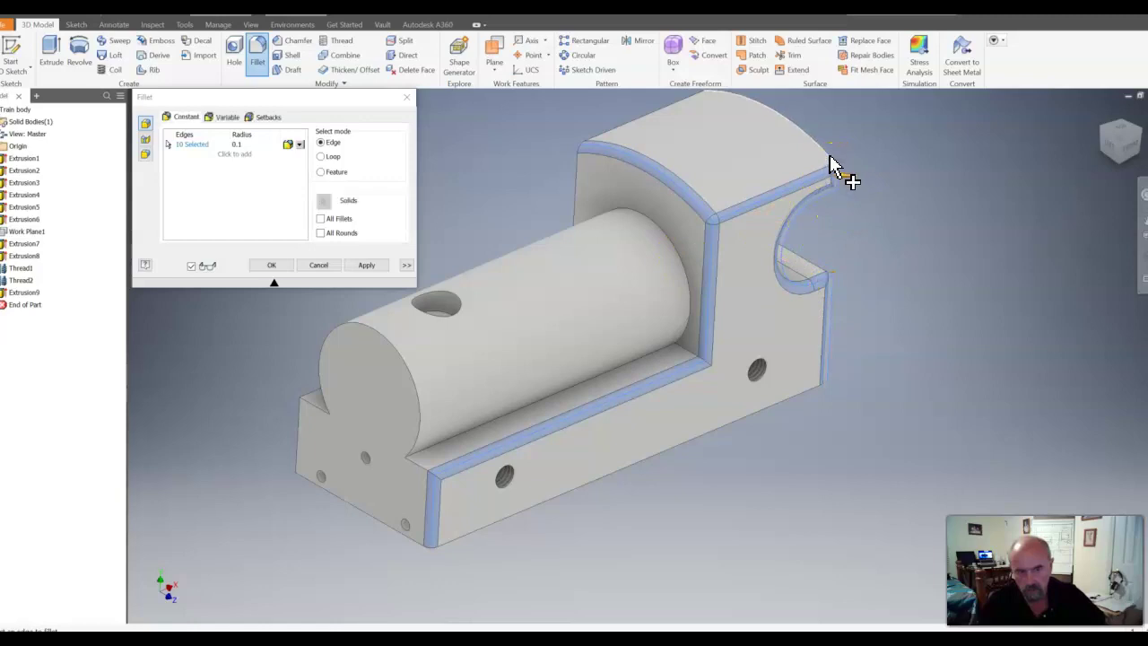
pyautogui.click(830, 161)
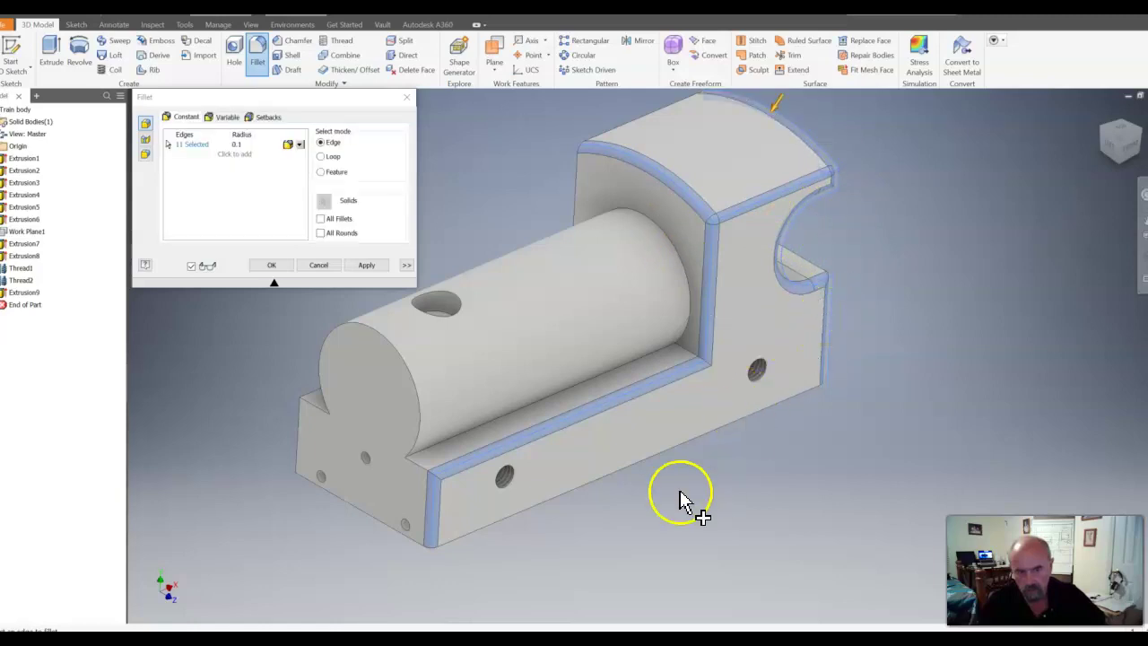
pyautogui.click(422, 428)
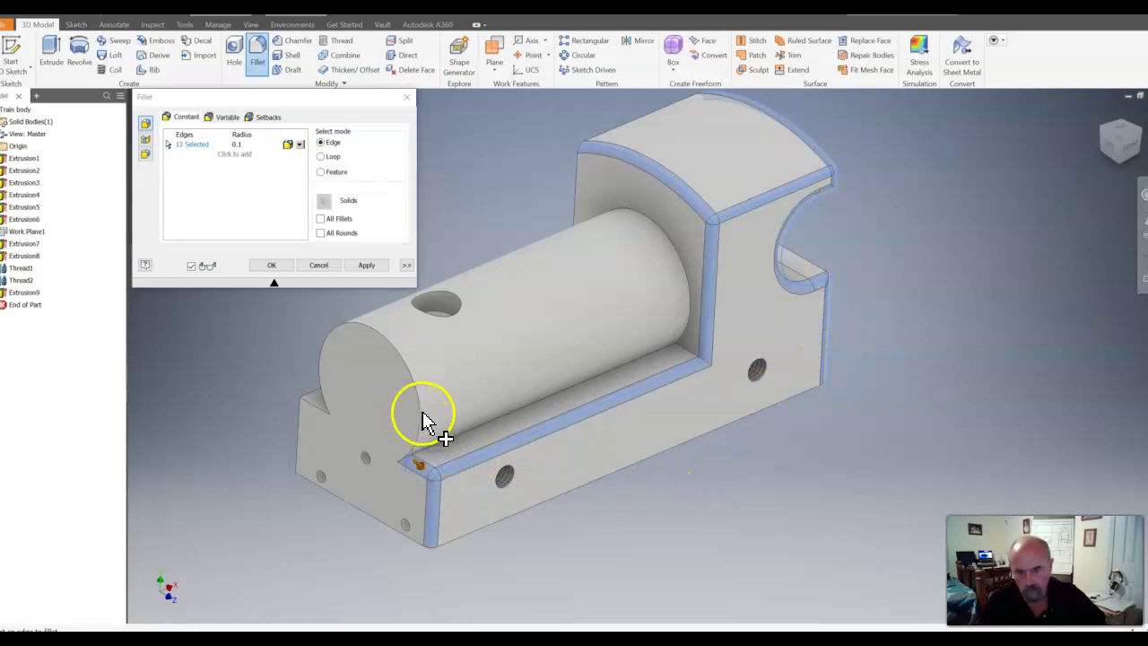
pyautogui.click(422, 418)
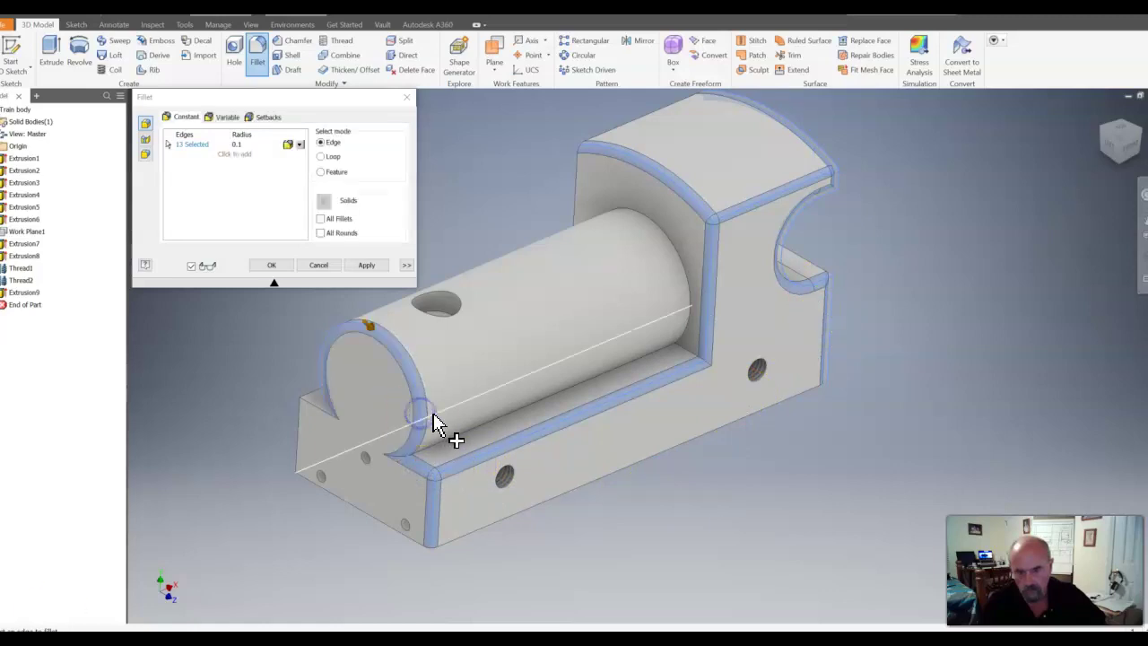
# - Add the opposite side's long base edge, front upper edge and corner, cab vertical edge and roof side edge to the fillet
pyautogui.click(1105, 135)
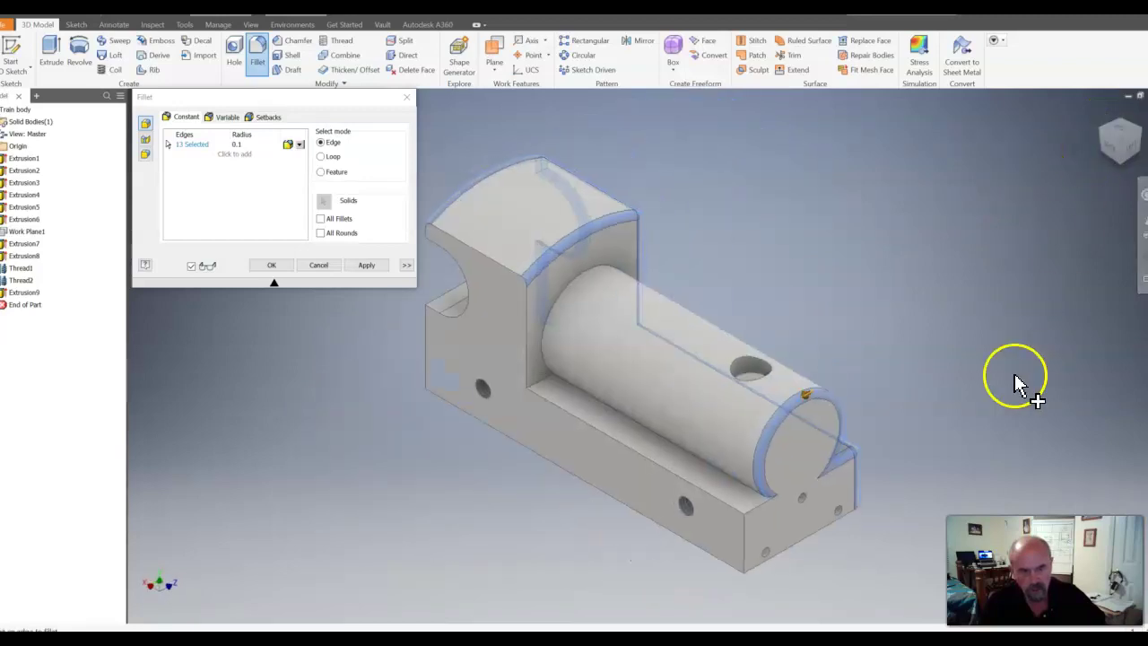
pyautogui.click(756, 507)
pyautogui.click(578, 405)
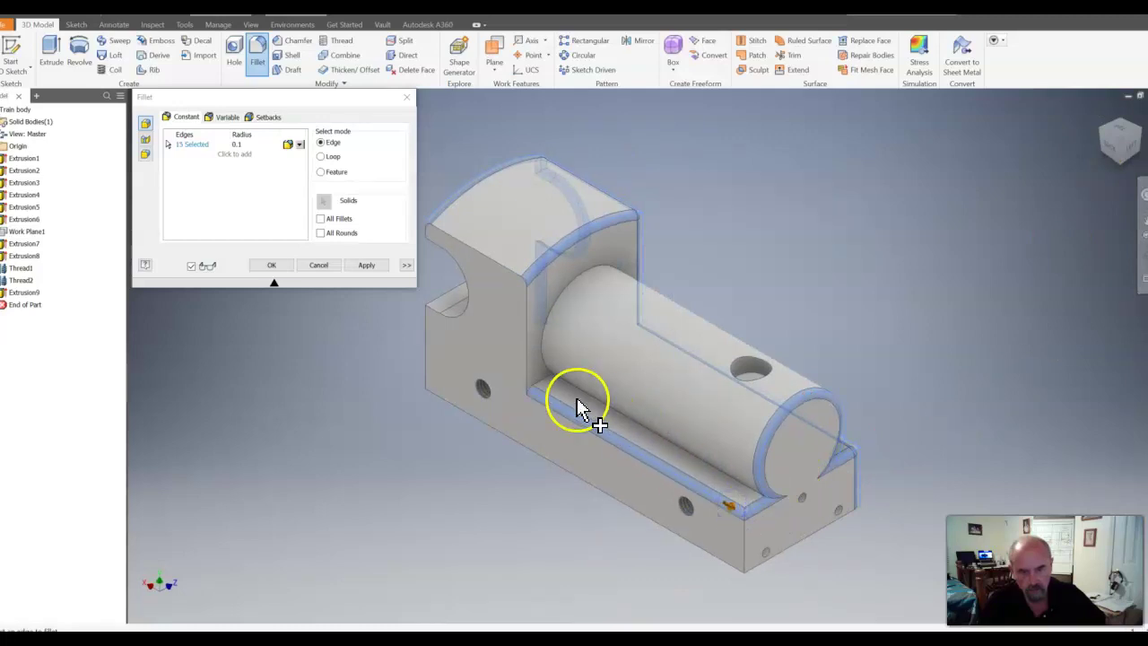
pyautogui.click(527, 369)
pyautogui.click(498, 267)
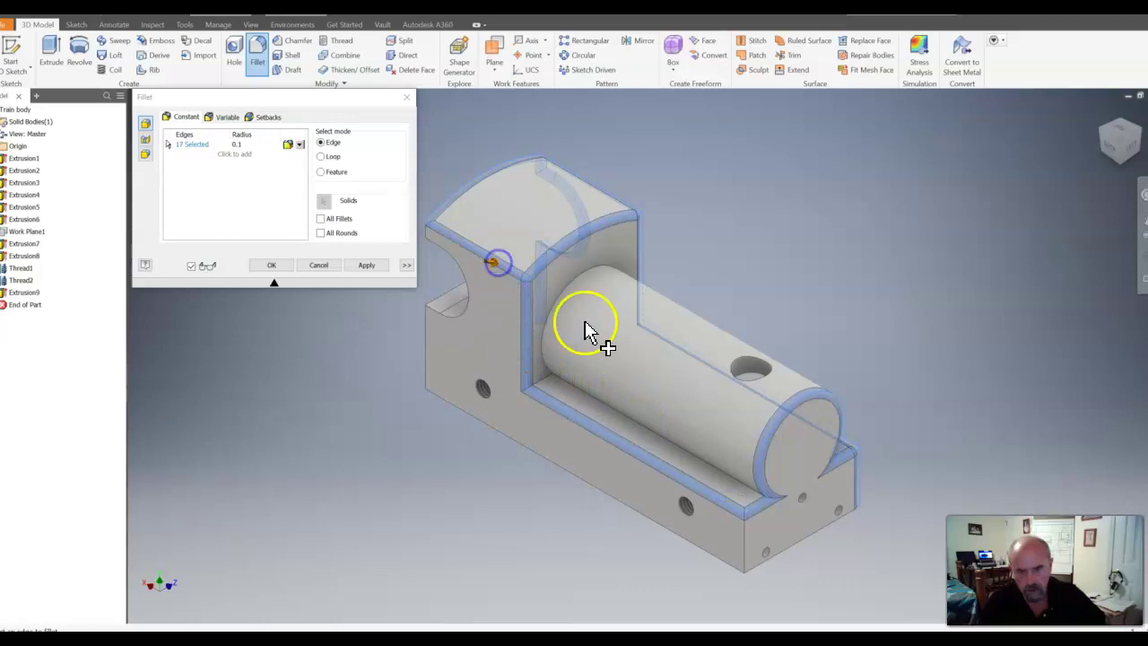
pyautogui.click(743, 541)
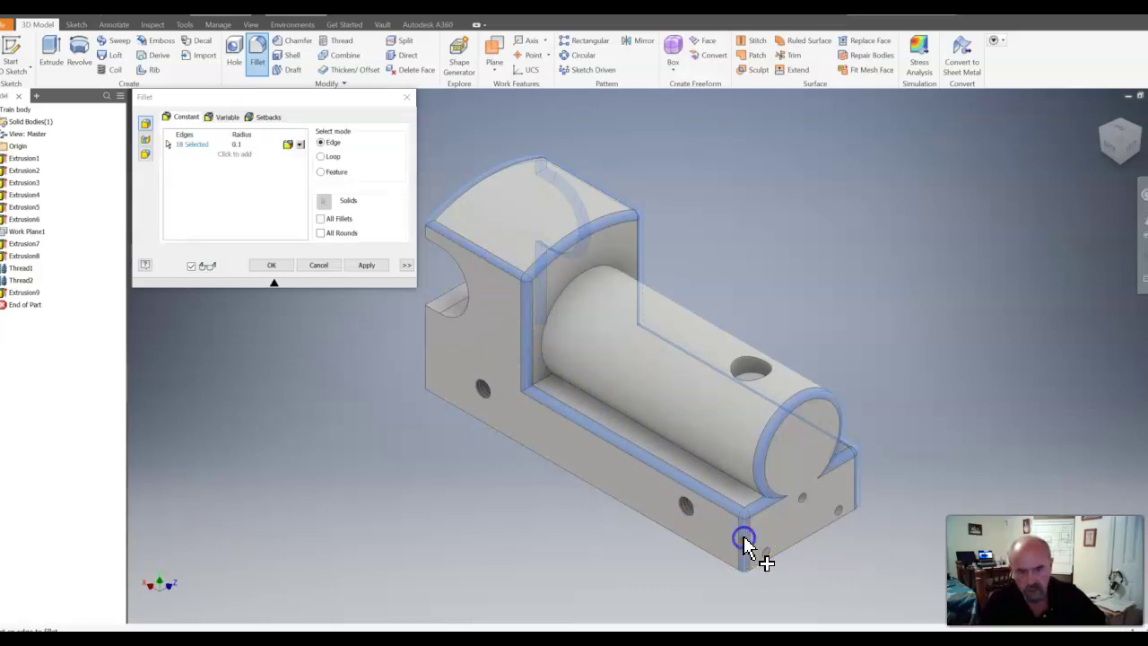
# - Add the remaining rear cutout, rear corner and rear upper base edges to the fillet, apply it and end the command
pyautogui.click(1128, 164)
pyautogui.moveTo(196, 120); pyautogui.dragTo(1112, 146)
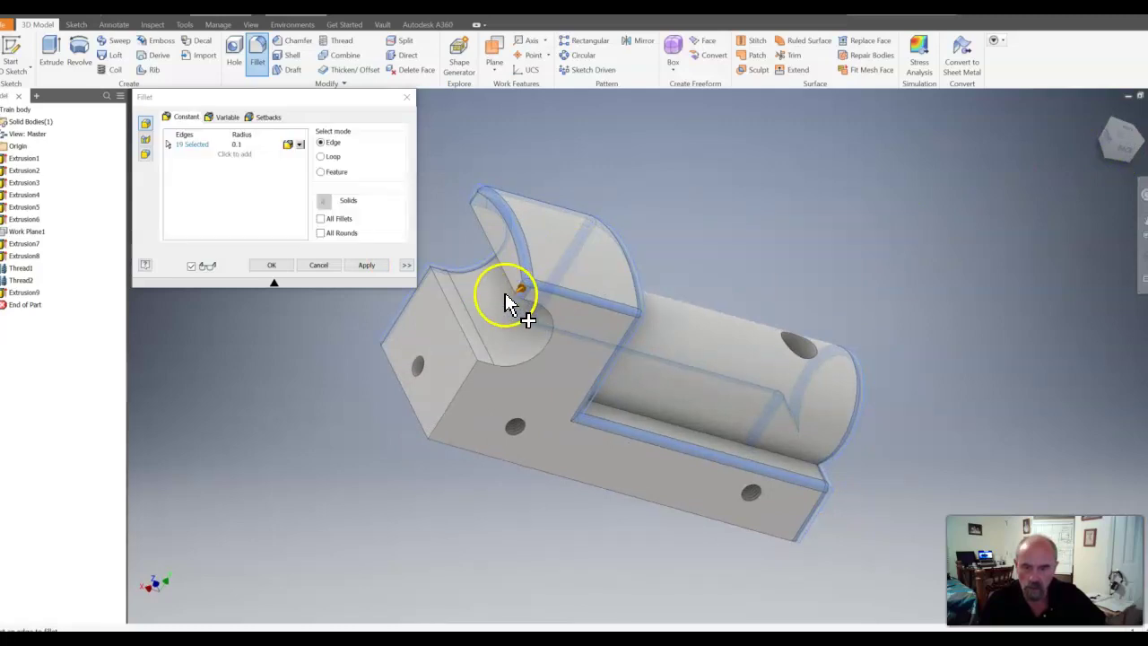
pyautogui.click(534, 305)
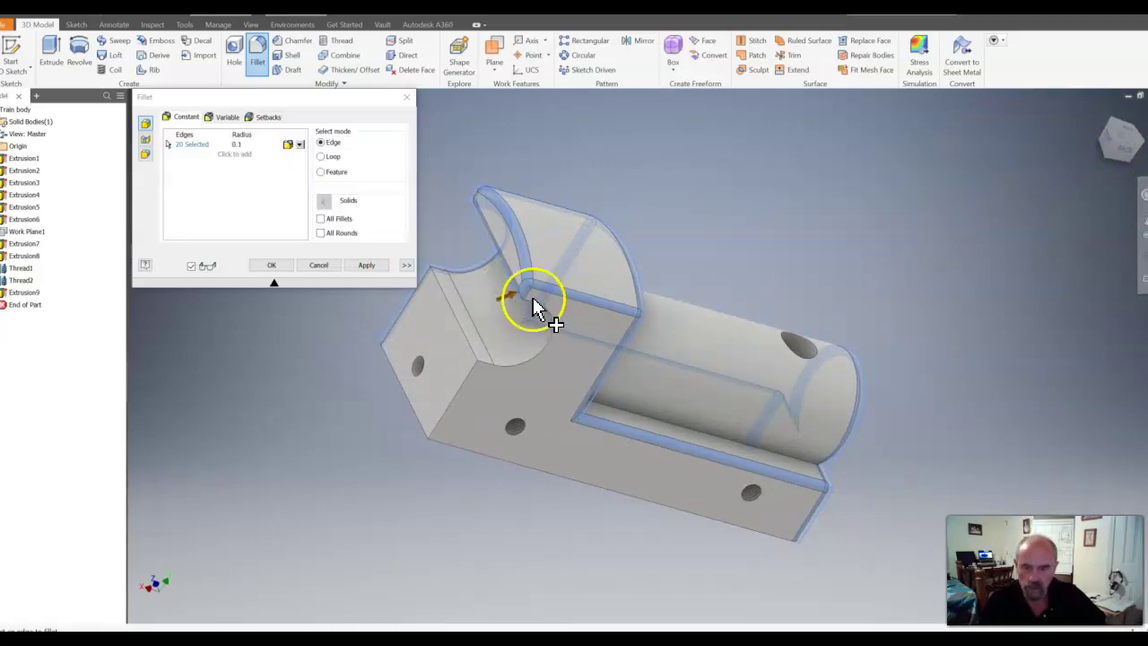
pyautogui.click(464, 381)
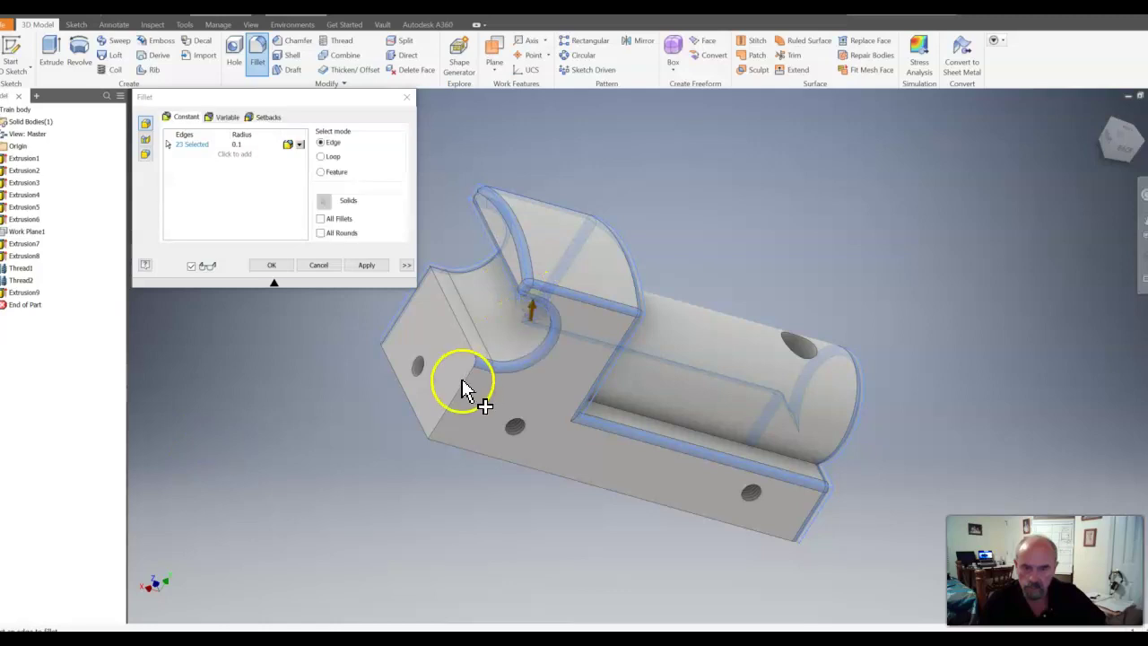
pyautogui.click(473, 352)
pyautogui.click(471, 347)
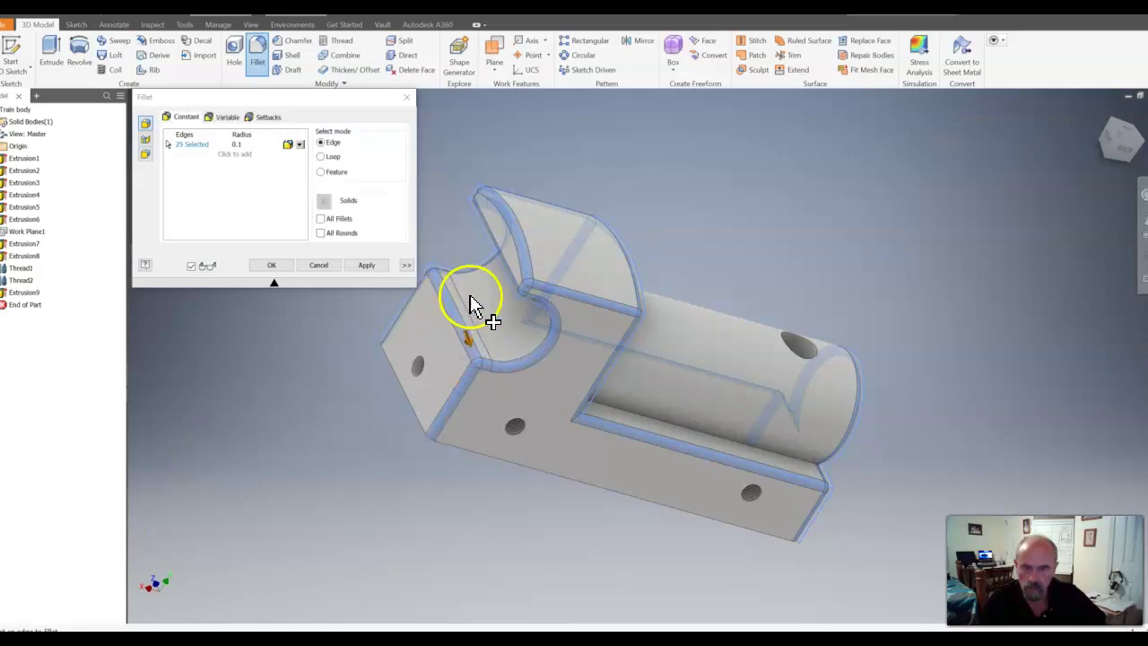
pyautogui.moveTo(1125, 152); pyautogui.dragTo(651, 172)
pyautogui.click(377, 266)
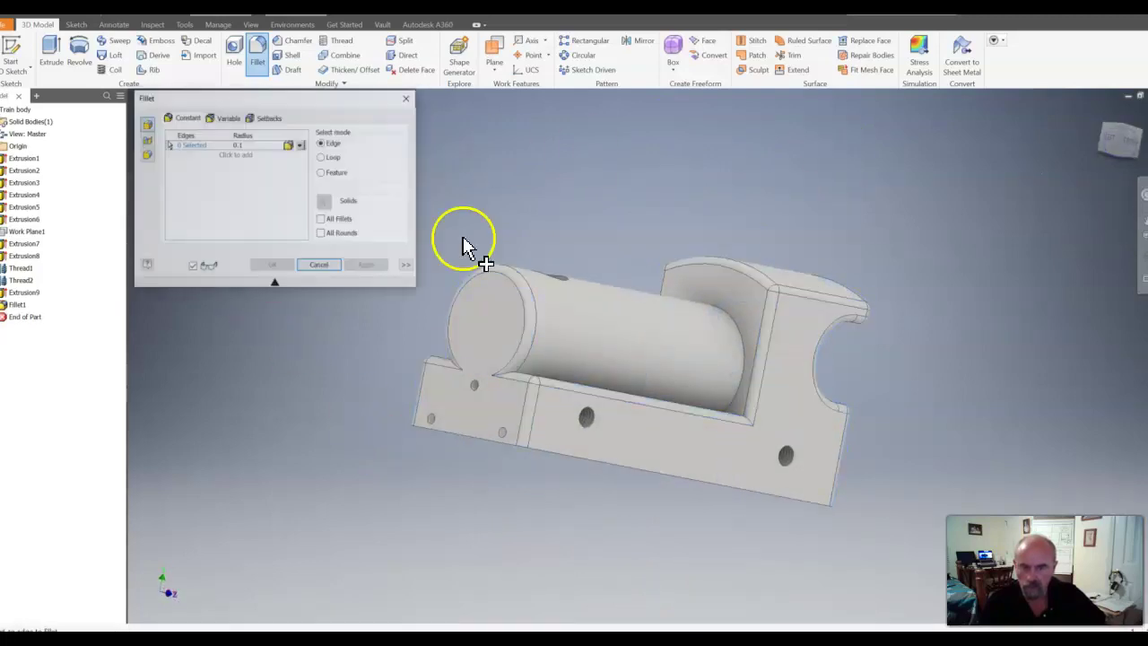
pyautogui.click(406, 97)
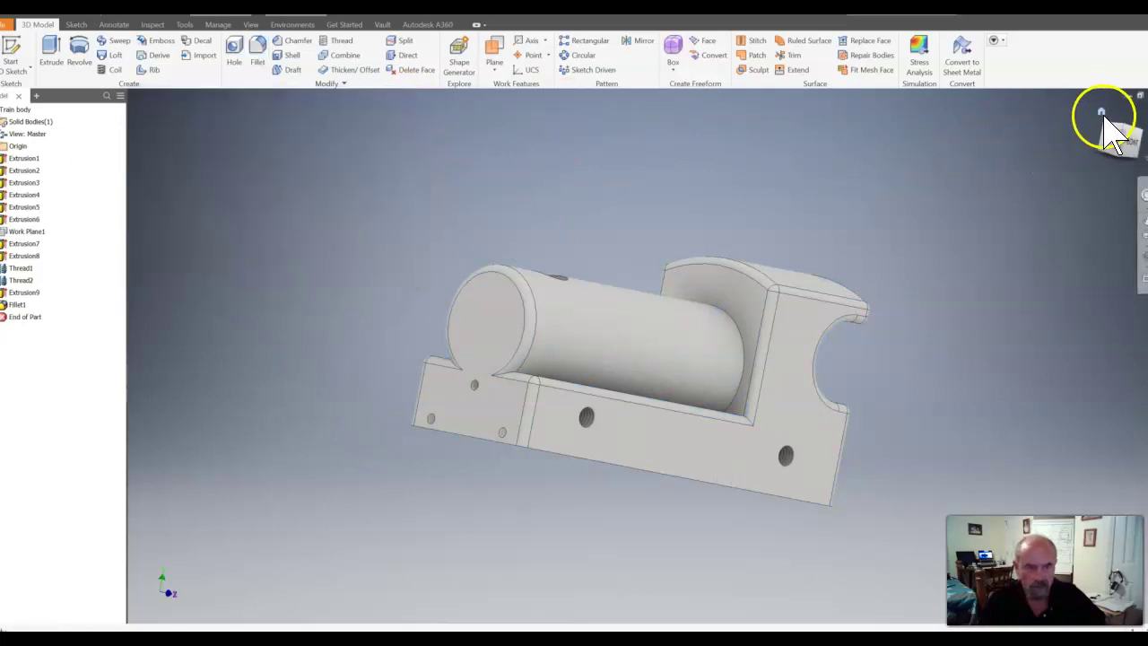
# - Set up another 0.1 in fillet on the inner edges where the boiler and base meet the cab and along one side of the boiler
pyautogui.click(1102, 113)
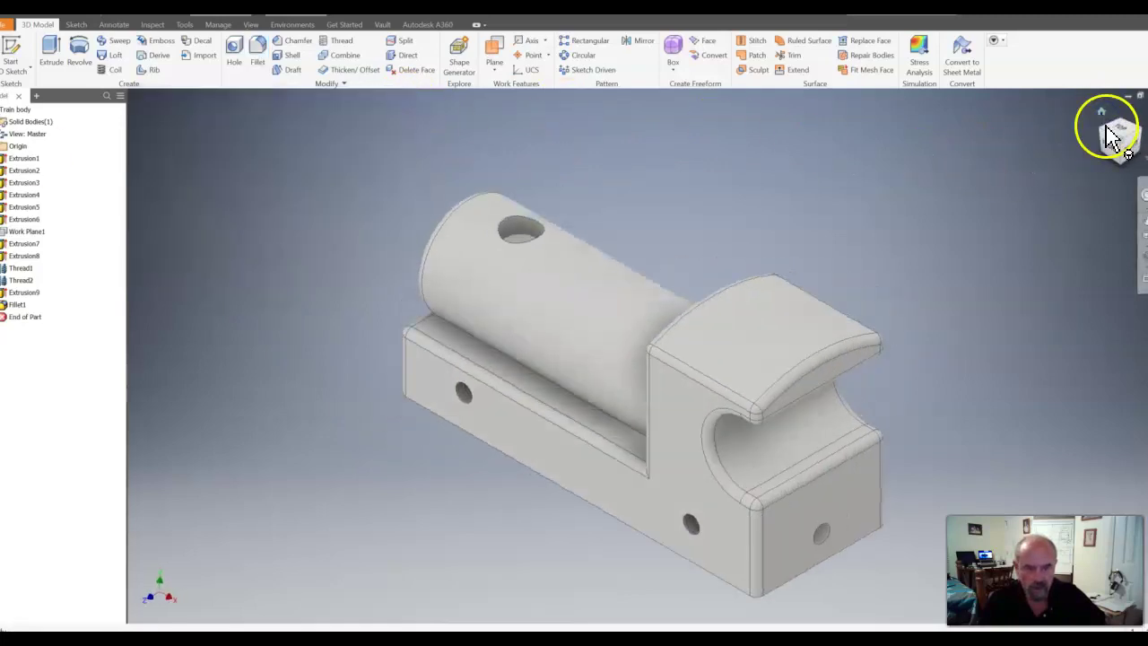
pyautogui.click(1121, 120)
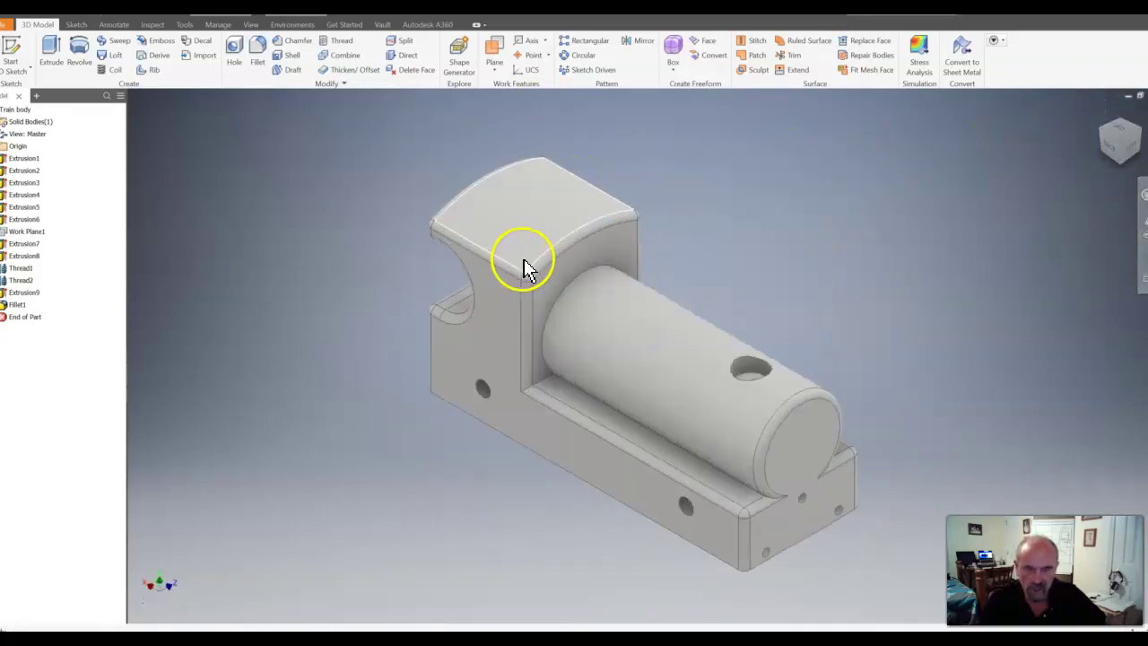
pyautogui.click(262, 52)
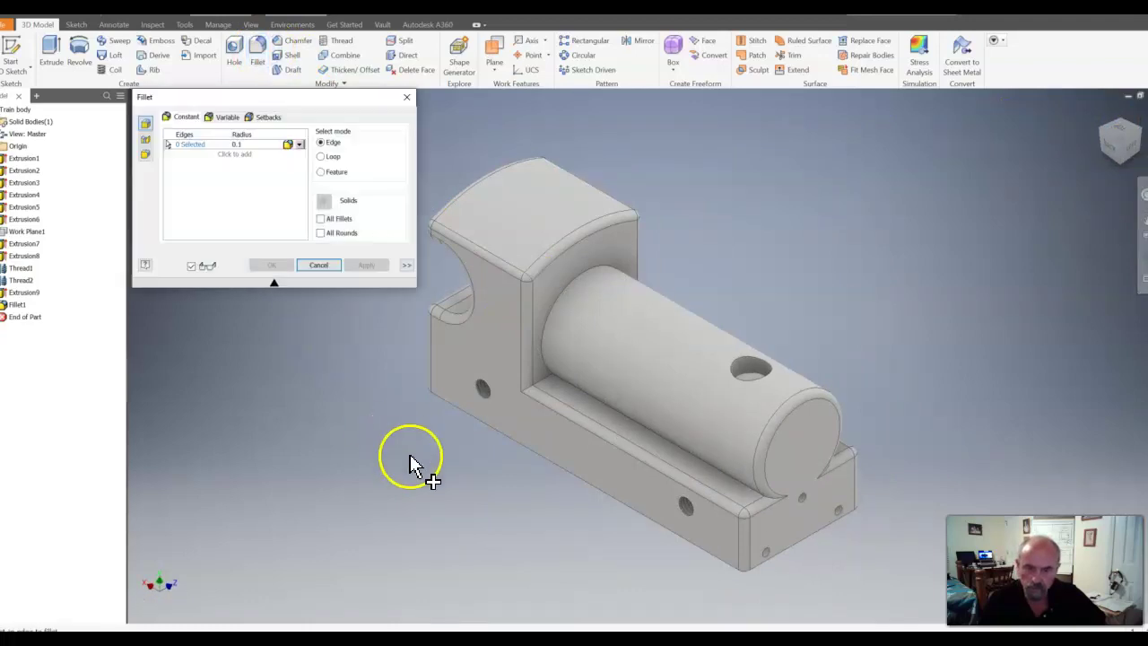
pyautogui.click(545, 387)
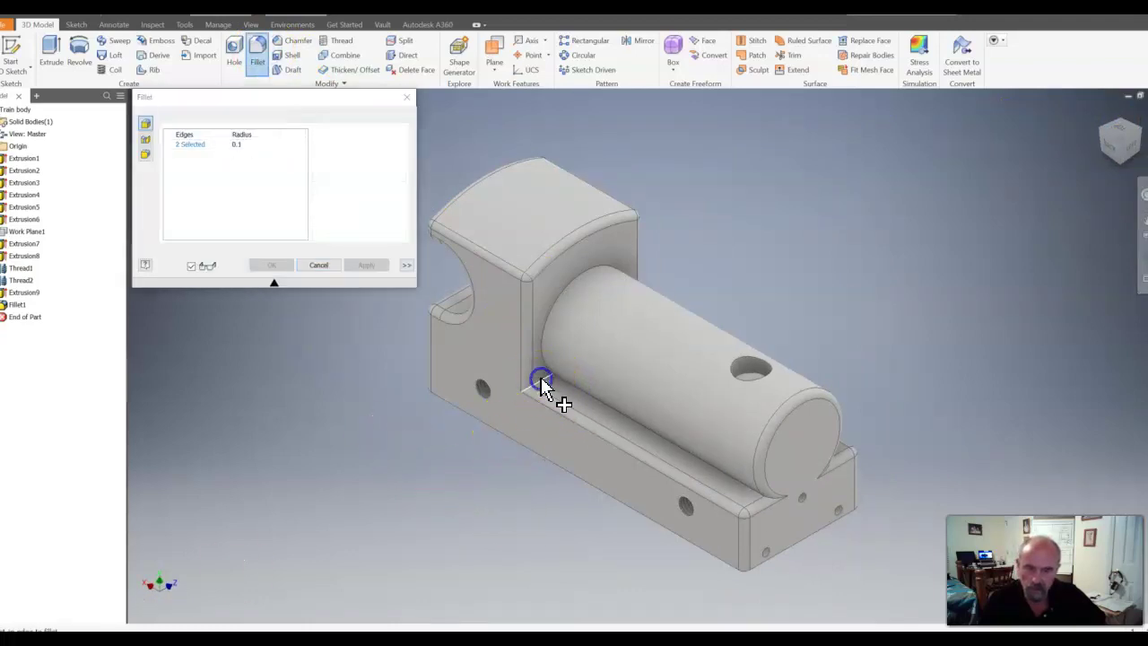
pyautogui.click(539, 373)
pyautogui.click(538, 361)
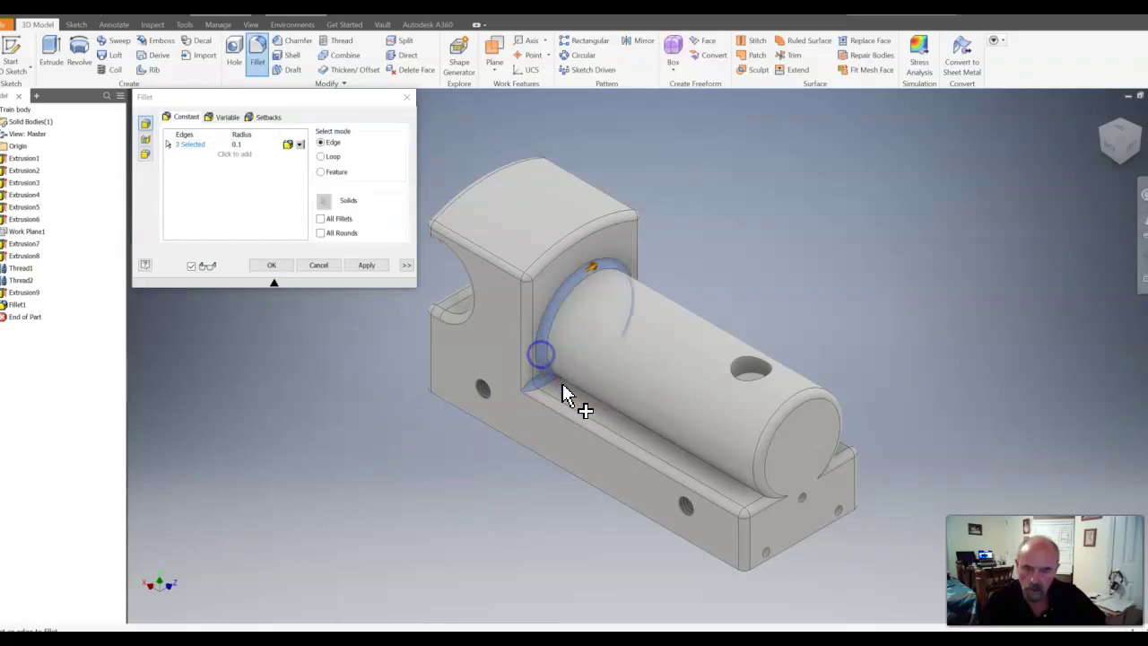
pyautogui.click(593, 403)
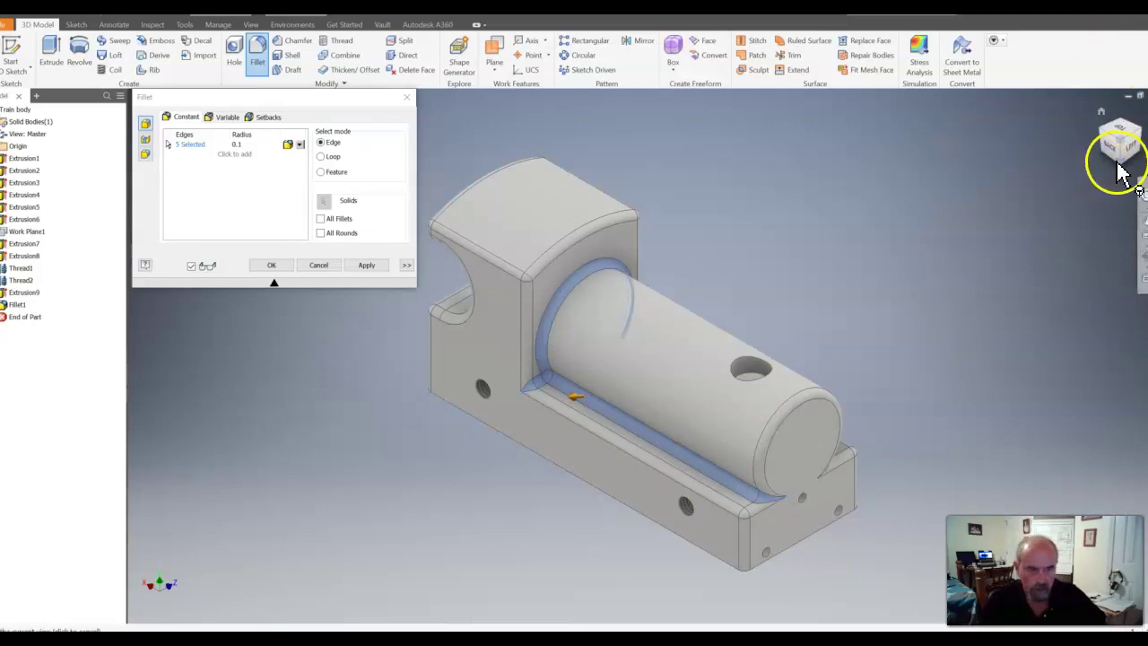
# - Add the matching inner edges on the other side of the boiler, apply the 0.1 in fillet and end the command
pyautogui.moveTo(1126, 173); pyautogui.dragTo(844, 188)
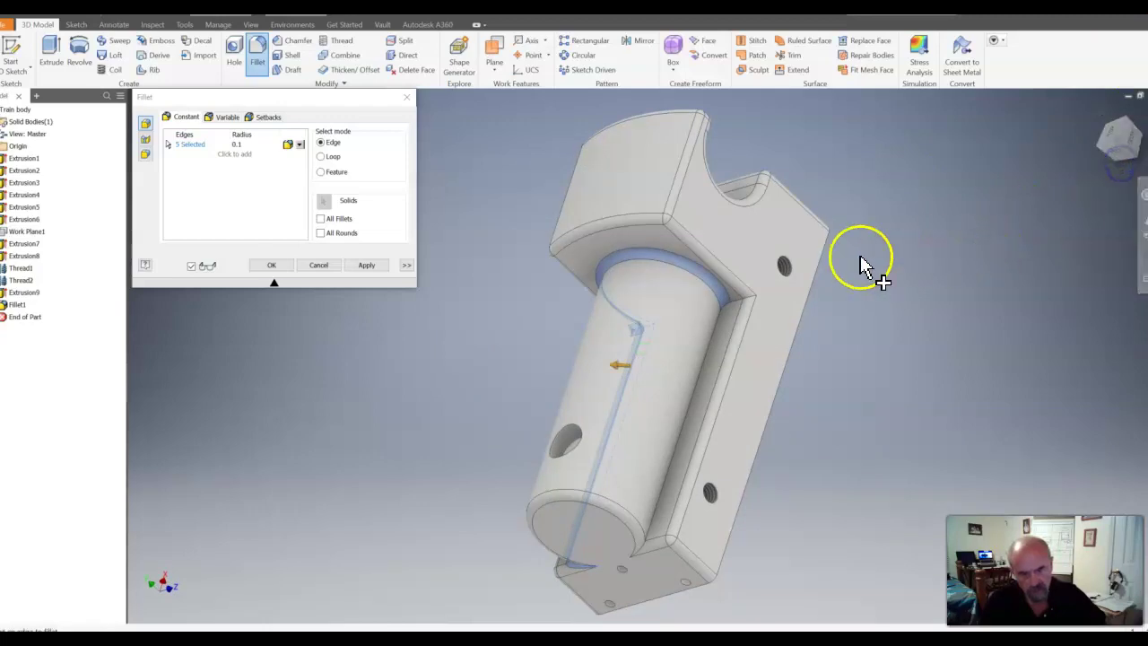
pyautogui.click(741, 303)
pyautogui.click(713, 329)
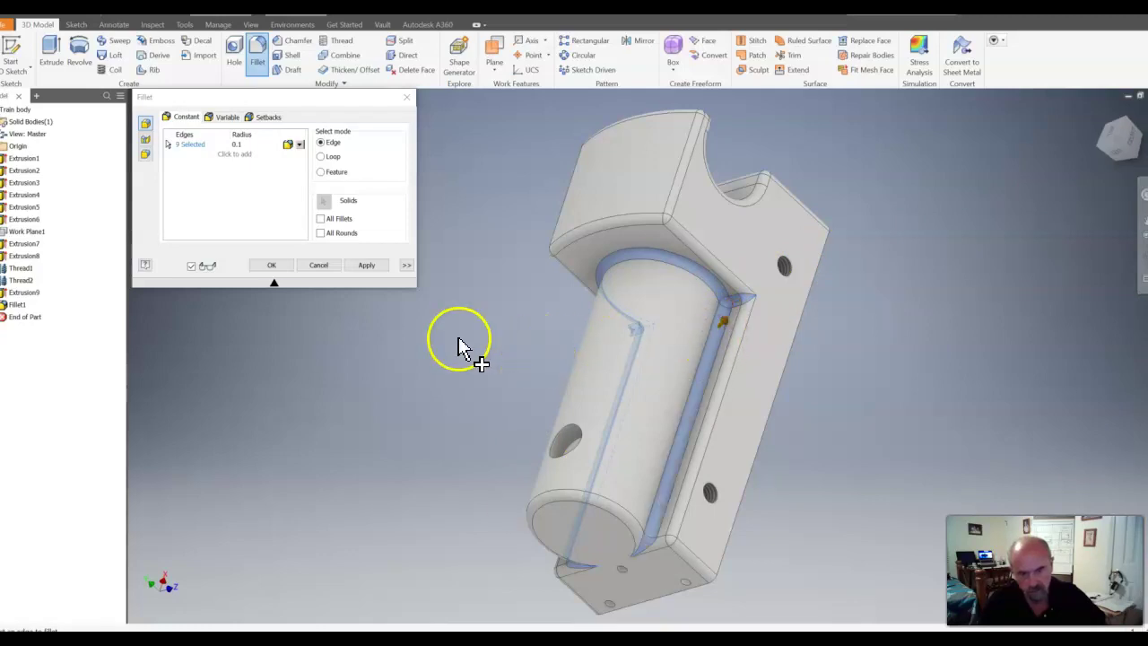
pyautogui.click(368, 267)
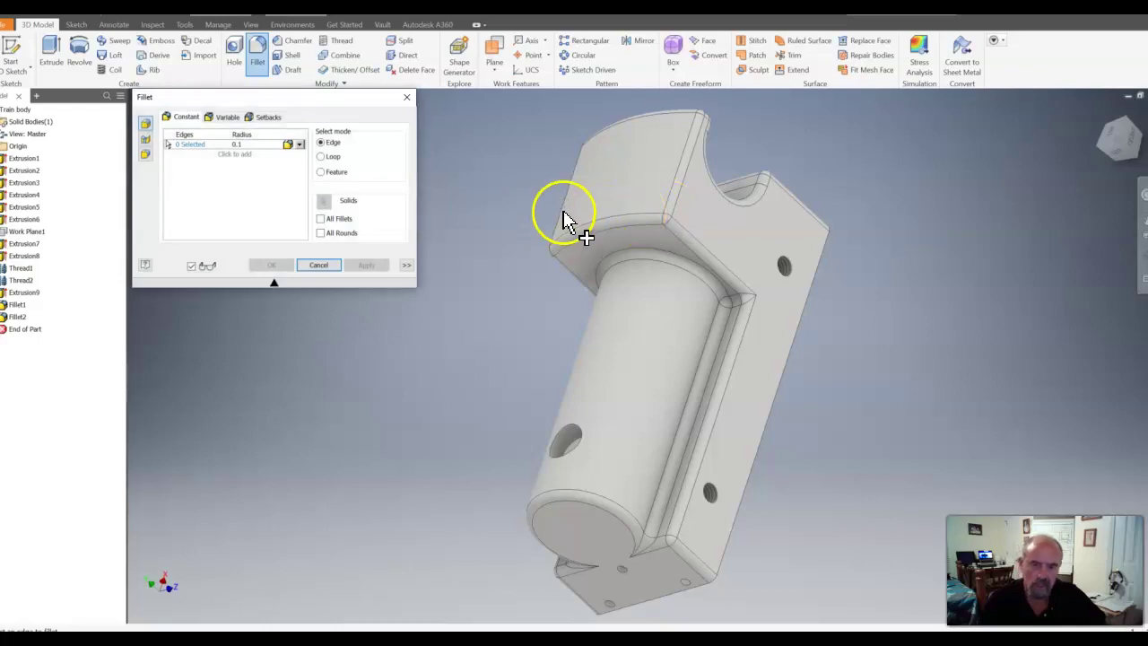
pyautogui.click(408, 97)
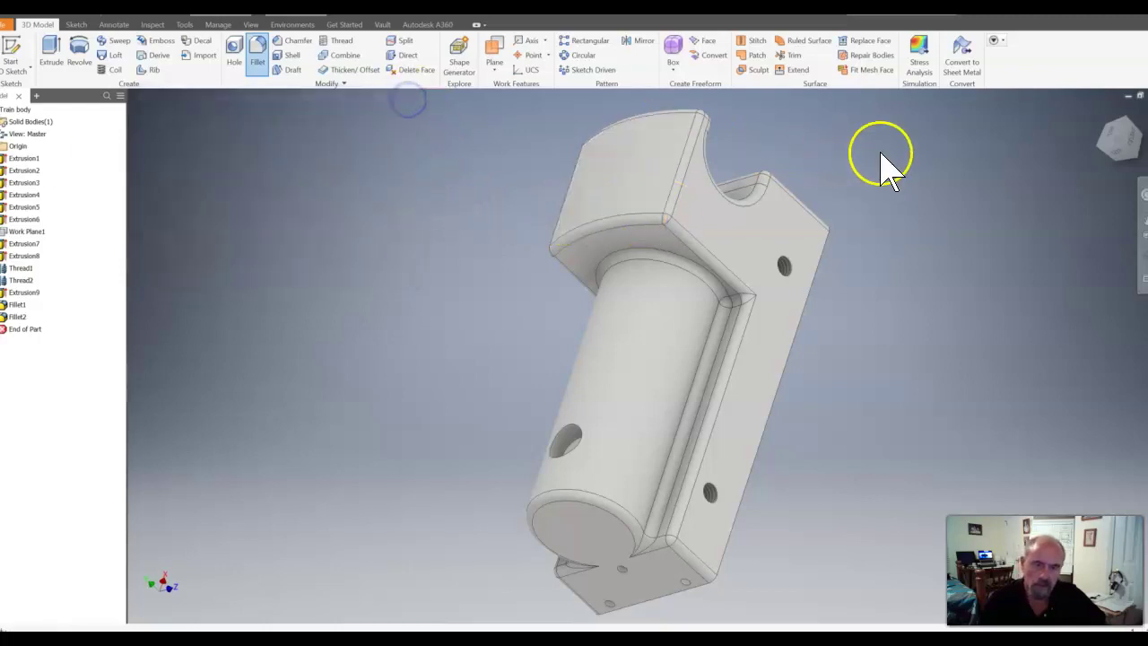
pyautogui.moveTo(1119, 148); pyautogui.dragTo(535, 154)
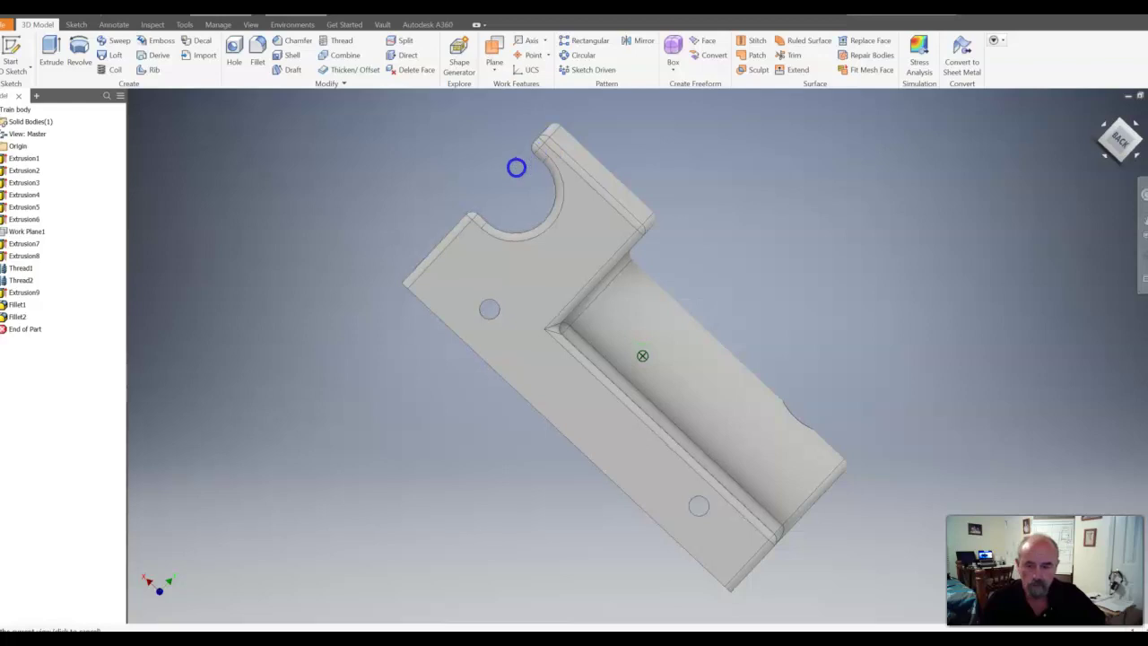
pyautogui.moveTo(494, 186); pyautogui.dragTo(1014, 171)
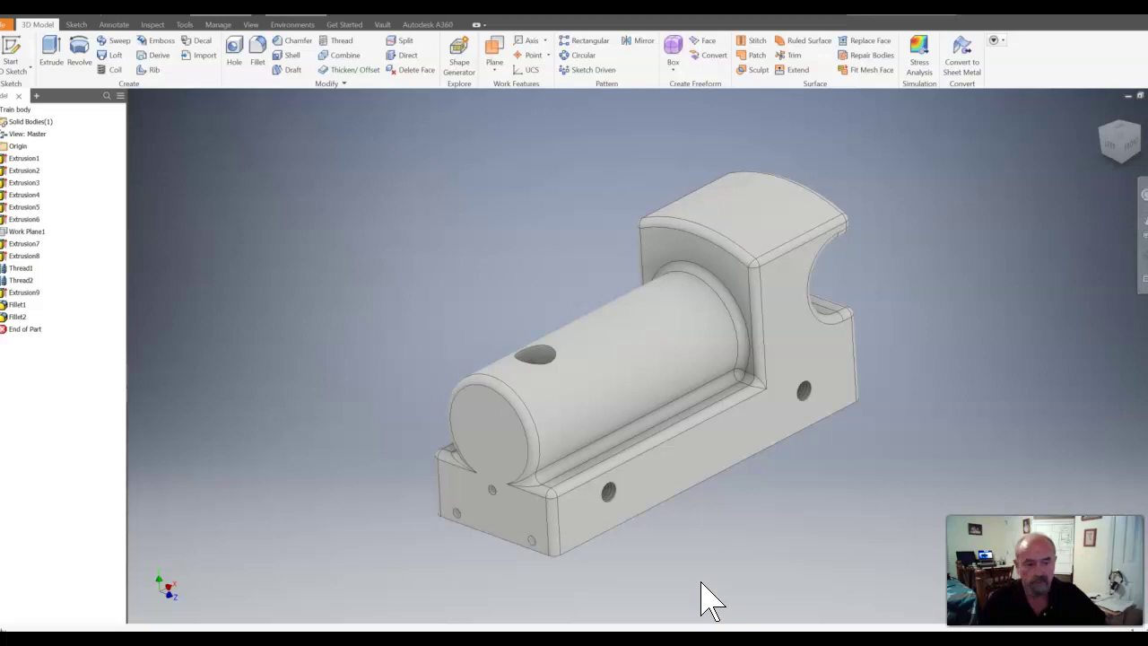
pyautogui.click(681, 561)
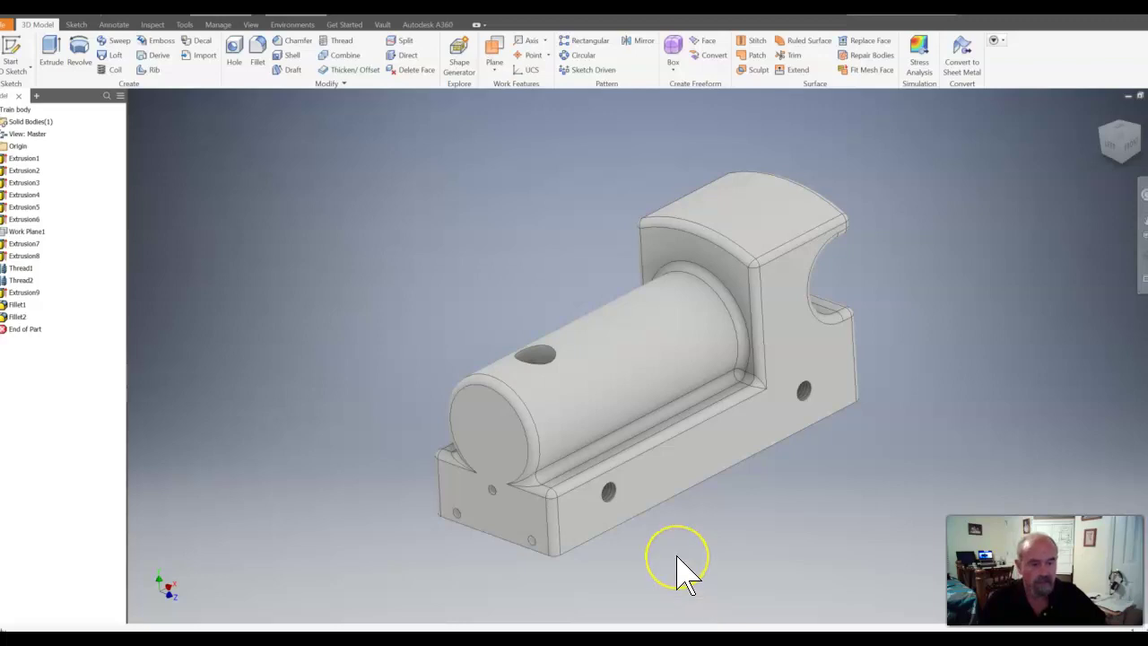
pyautogui.click(813, 499)
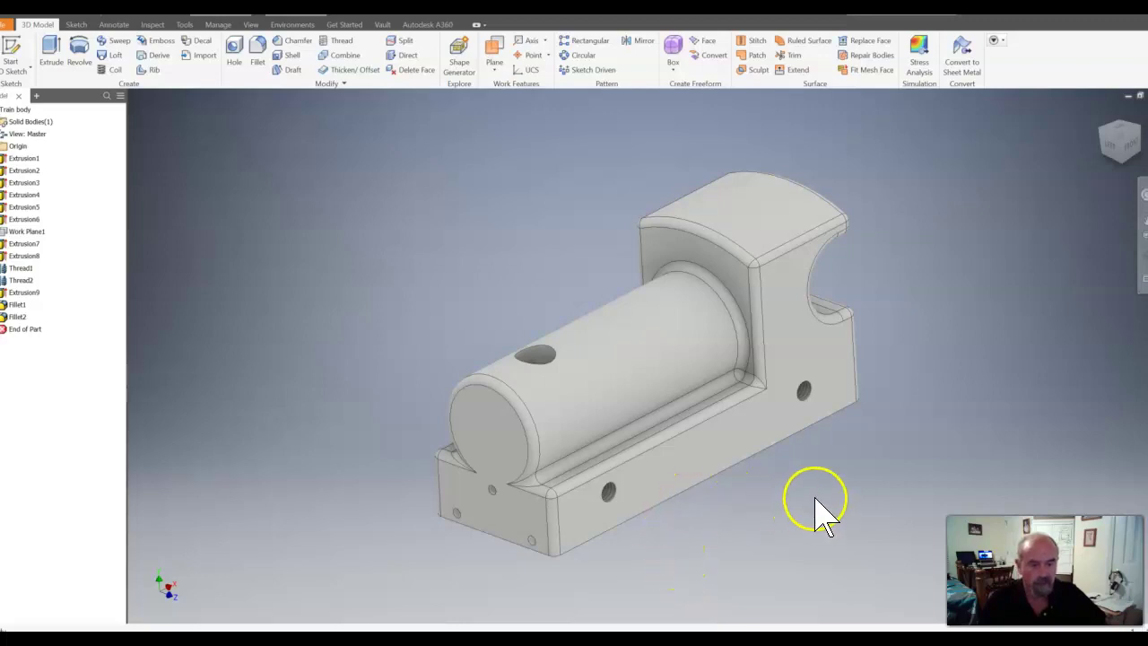
pyautogui.click(773, 419)
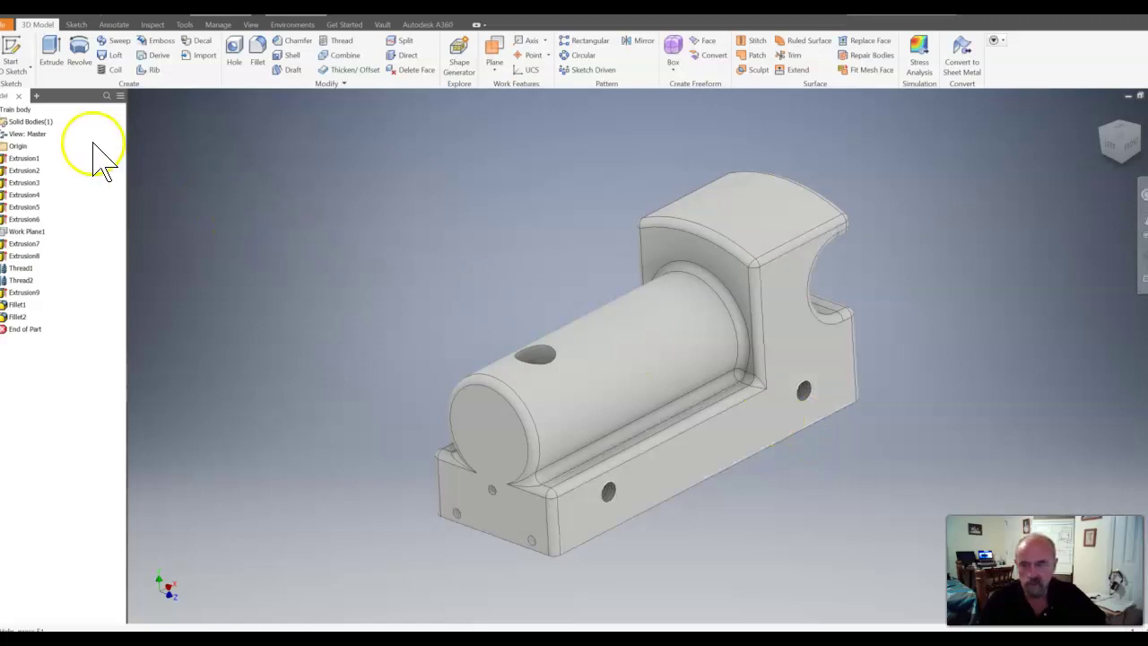
# - Save the train body part
pyautogui.click(9, 26)
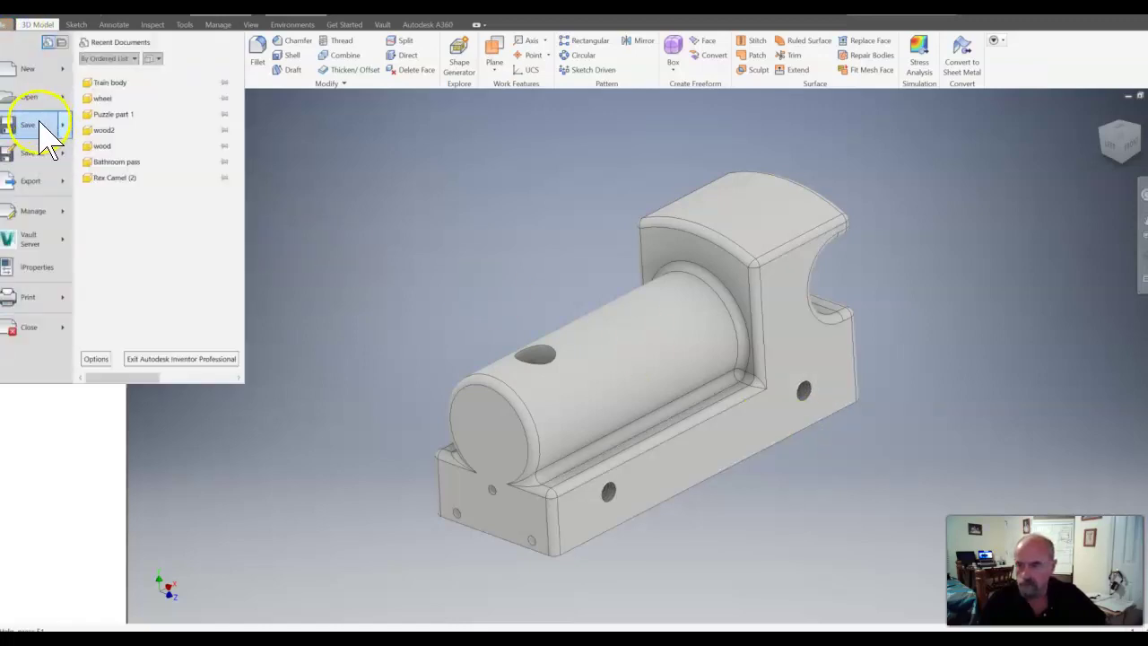
pyautogui.click(39, 124)
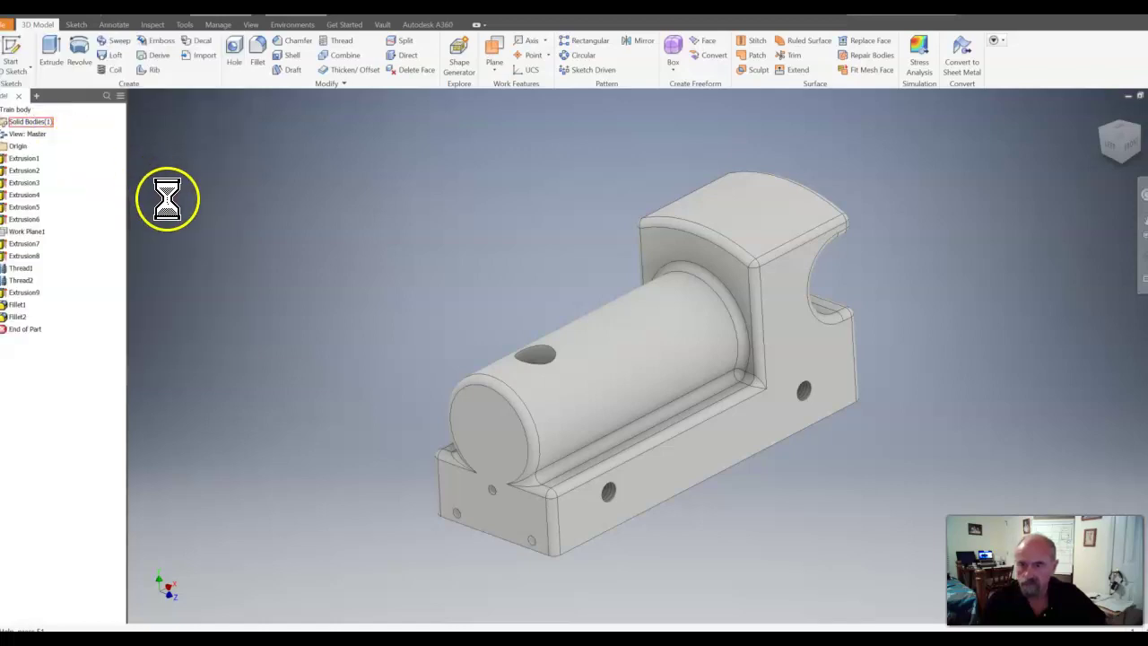